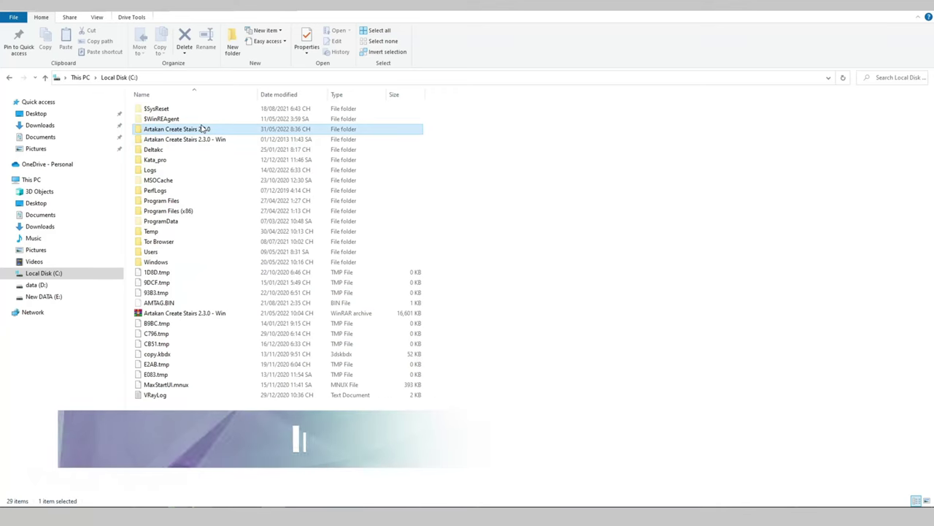
# Open the Artakan Create Stairs 2.3.0 > ACS_2_3_0 > scripts folder.
pyautogui.doubleClick(200, 128)
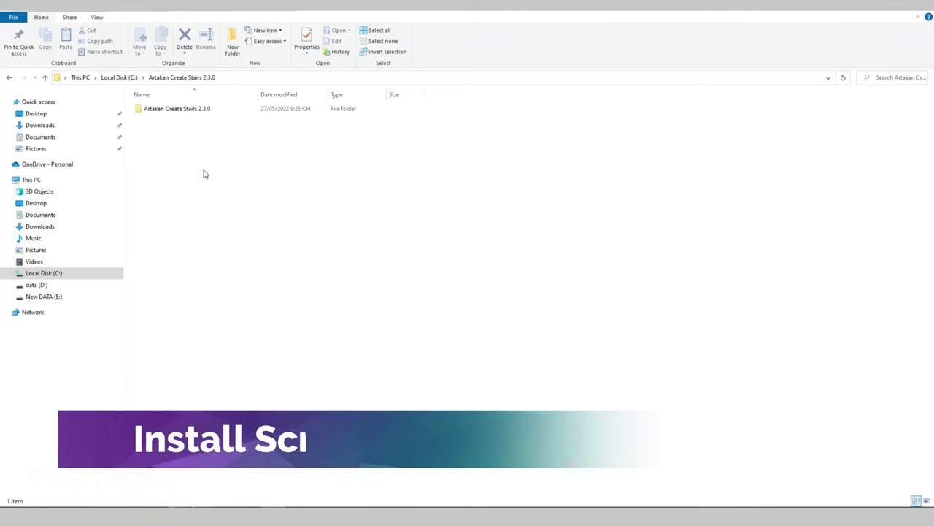
pyautogui.doubleClick(189, 109)
pyautogui.doubleClick(154, 110)
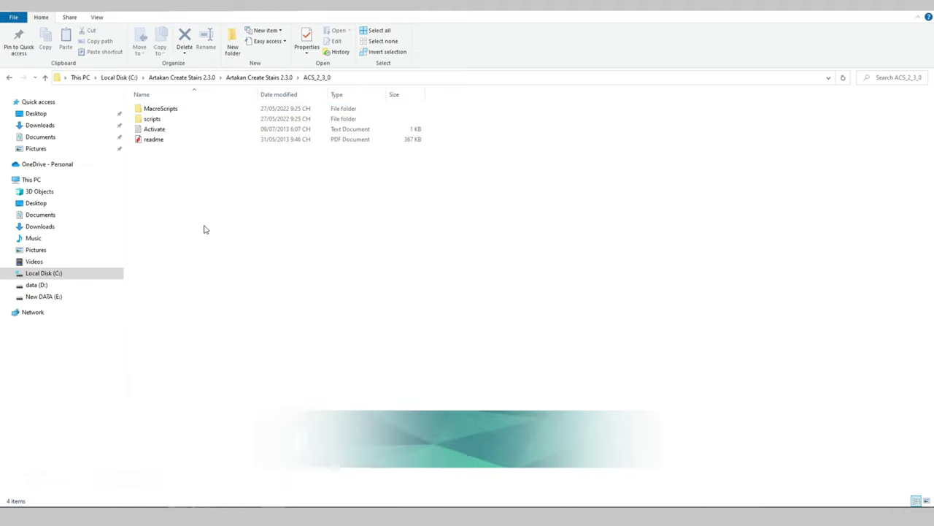
pyautogui.click(164, 119)
pyautogui.doubleClick(164, 119)
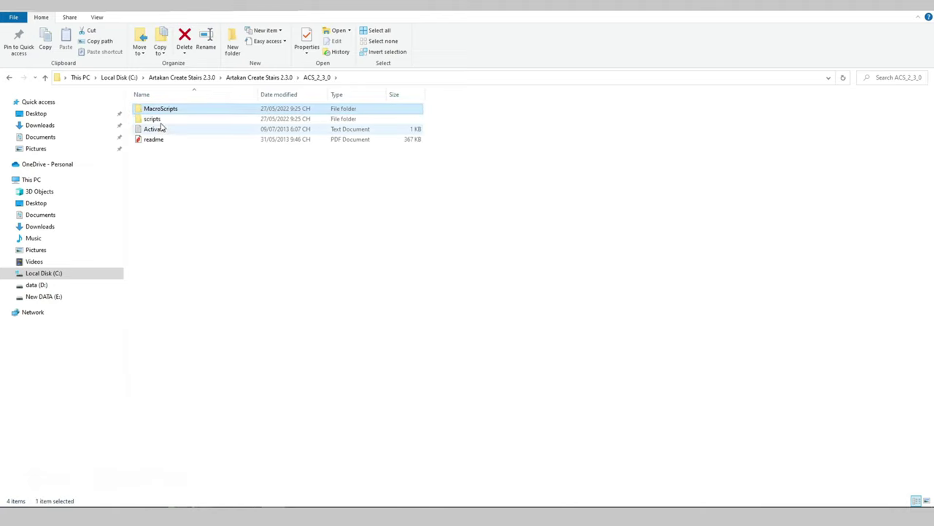
# Copy the scripts folder's full path from the address bar.
pyautogui.click(188, 119)
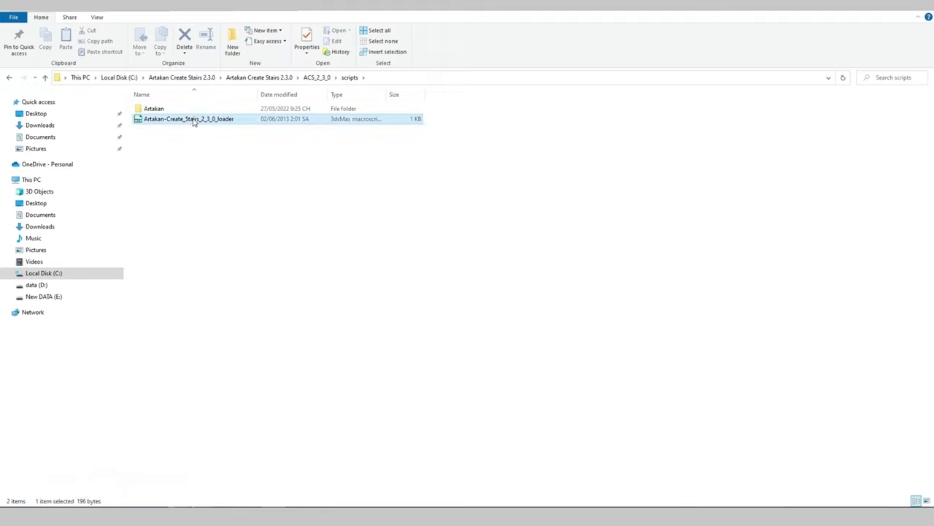
pyautogui.click(269, 192)
pyautogui.click(532, 84)
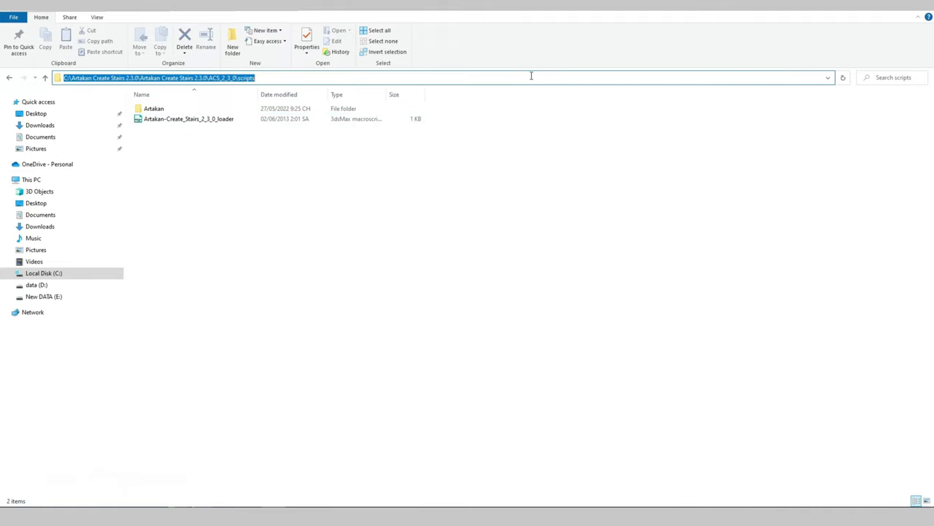
pyautogui.rightClick(532, 75)
pyautogui.click(557, 108)
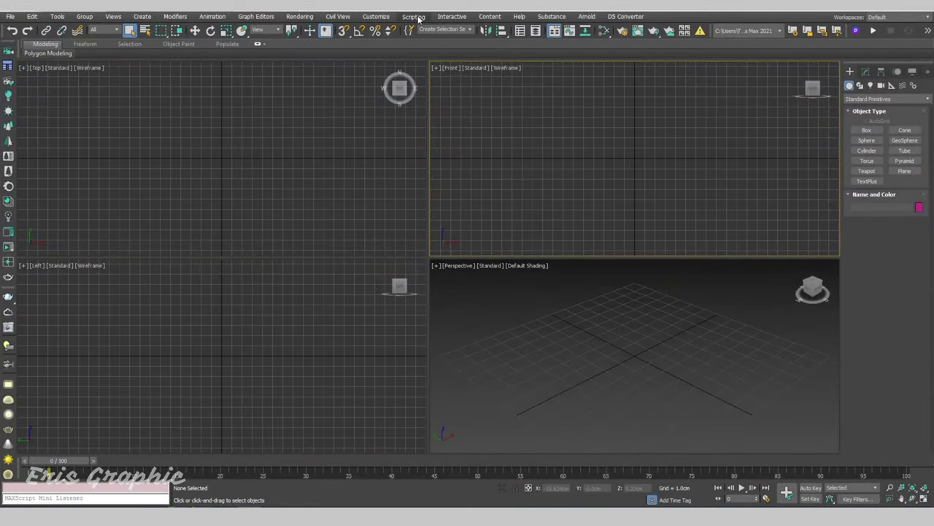
# Run the Artakan-Create_Stairs_2_3_0_loader script via Run Script, pasting the copied scripts path.
pyautogui.click(420, 17)
pyautogui.click(429, 139)
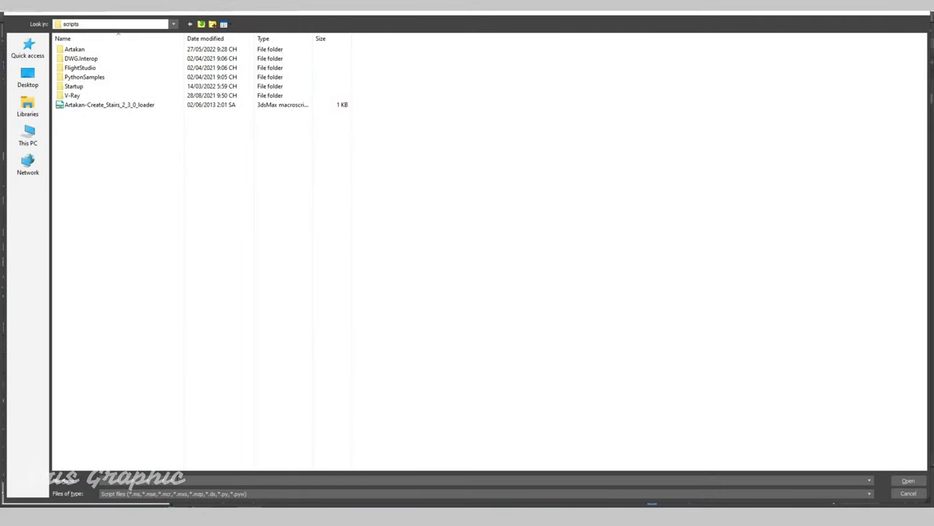
pyautogui.rightClick(176, 480)
pyautogui.click(200, 387)
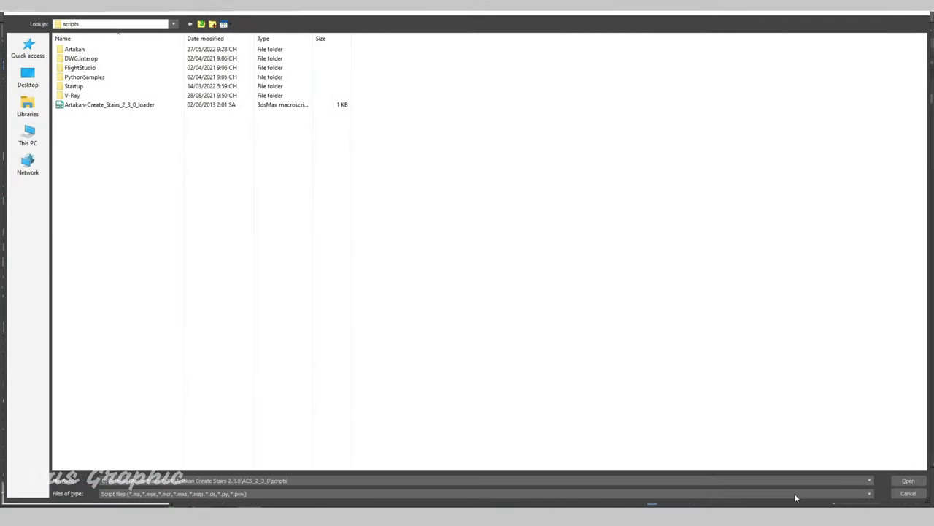
pyautogui.click(908, 482)
pyautogui.click(118, 60)
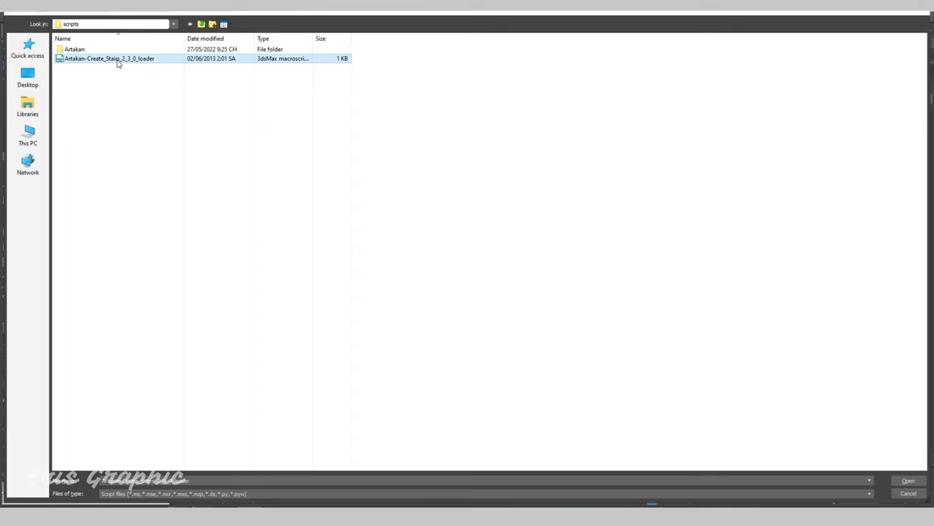
pyautogui.click(908, 480)
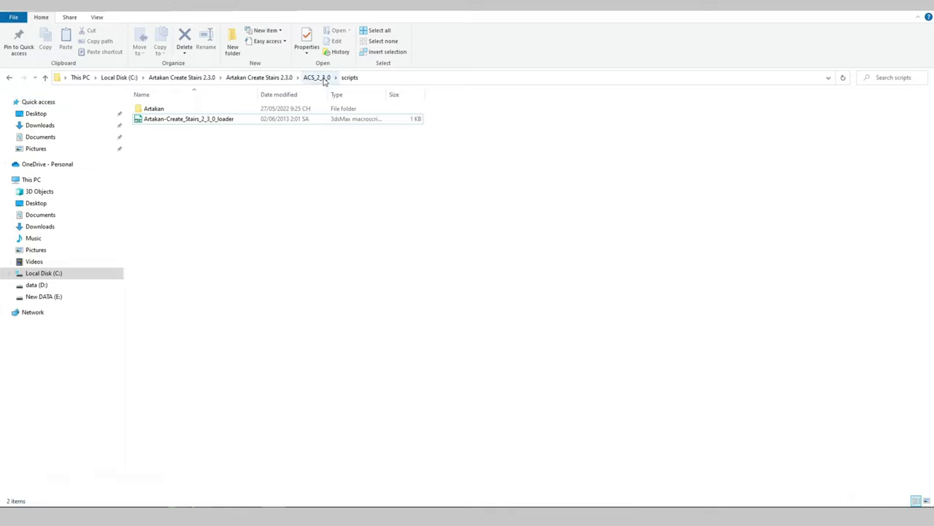
# Copy the MacroScripts and scripts folders from ACS_2_3_0.
pyautogui.click(319, 77)
pyautogui.moveTo(473, 107); pyautogui.dragTo(197, 122)
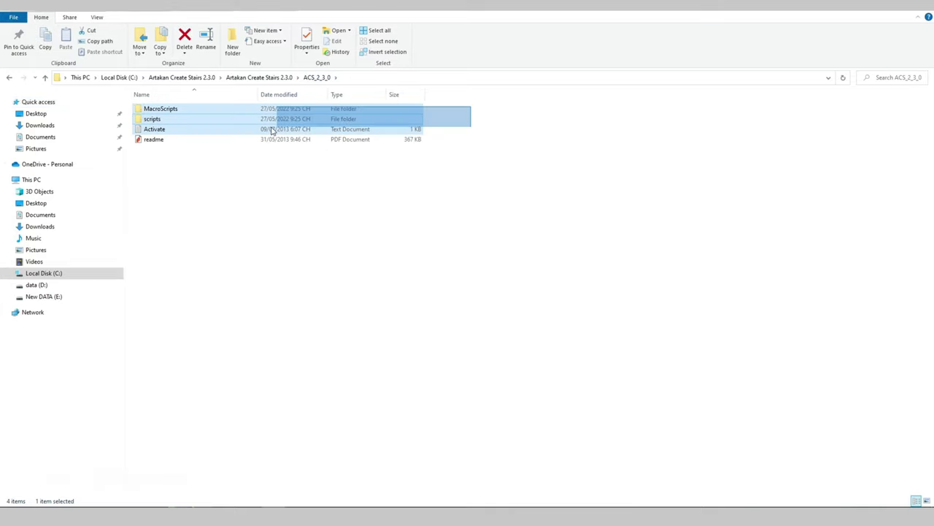
pyautogui.rightClick(149, 108)
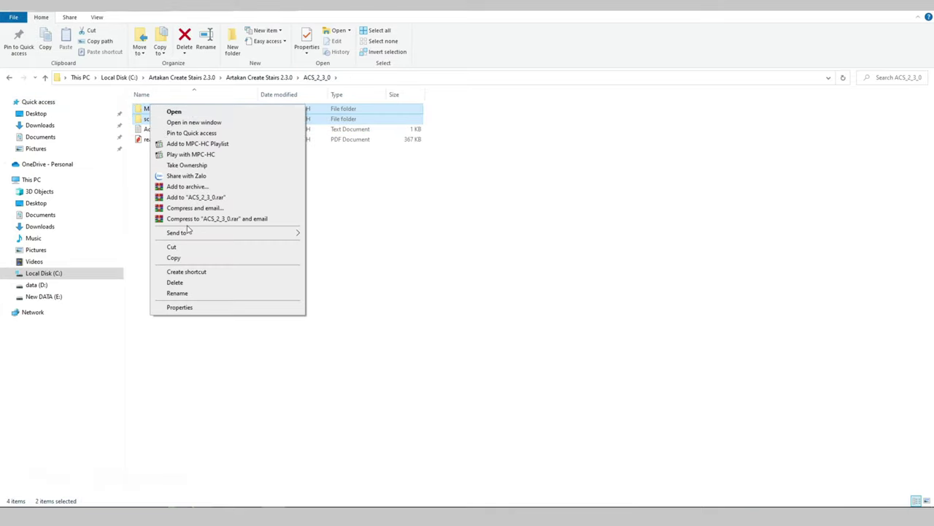
pyautogui.click(184, 257)
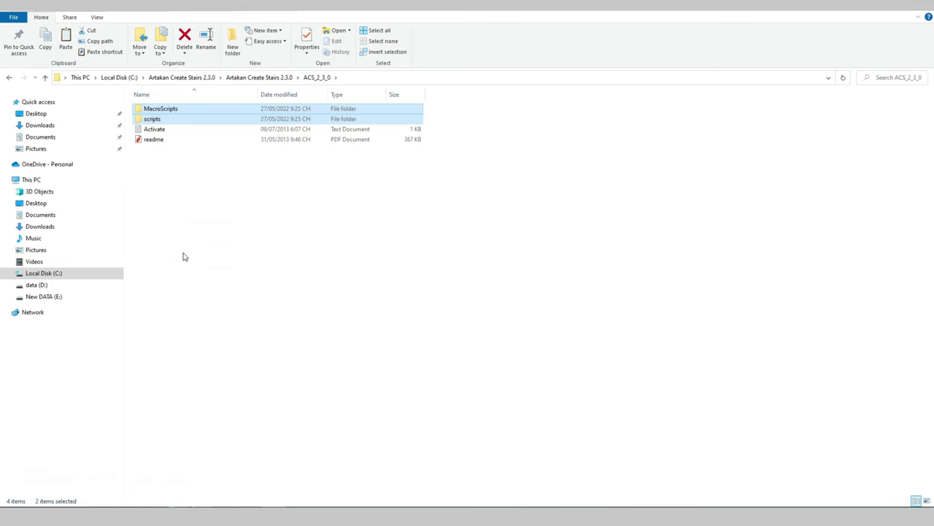
# Paste them into C:\Program Files\Autodesk\3ds Max 2021, accepting the replace and administrator prompts.
pyautogui.click(45, 275)
pyautogui.doubleClick(168, 201)
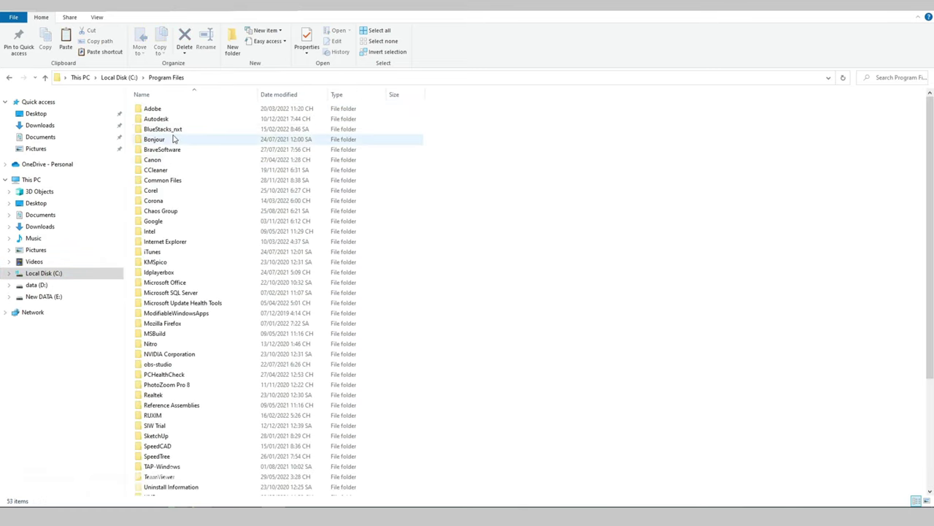
pyautogui.doubleClick(173, 119)
pyautogui.doubleClick(181, 119)
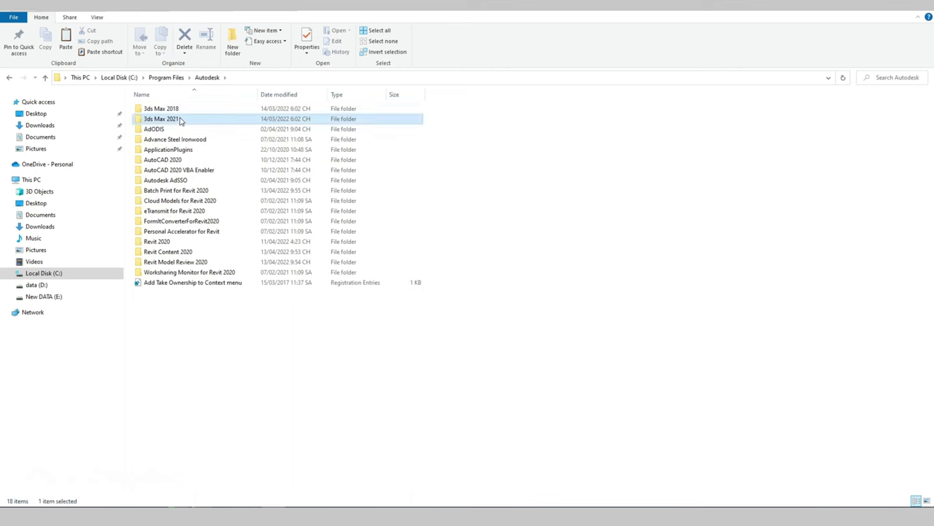
pyautogui.rightClick(605, 255)
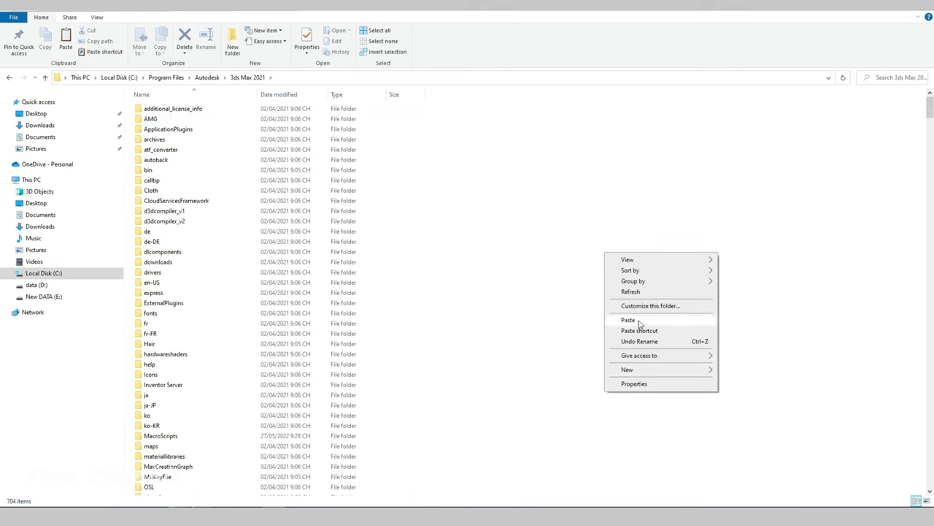
pyautogui.click(639, 318)
pyautogui.click(248, 181)
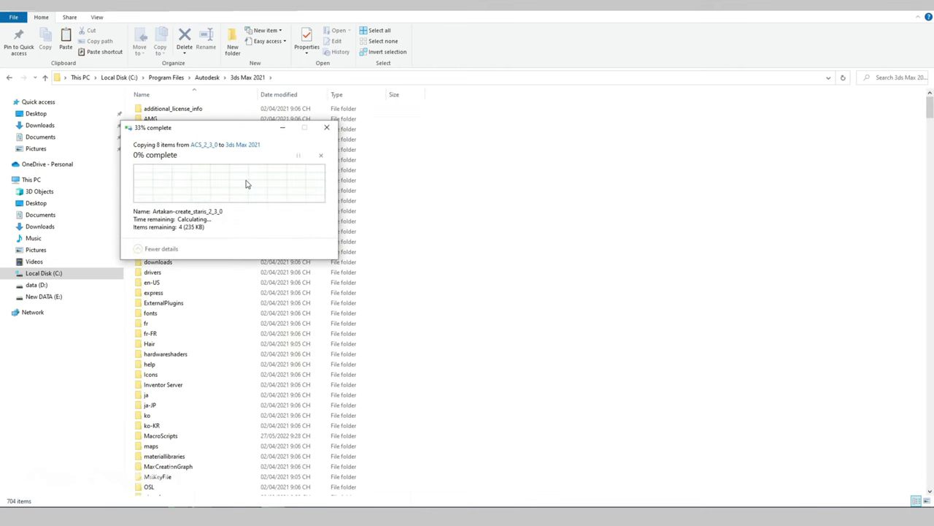
pyautogui.click(205, 211)
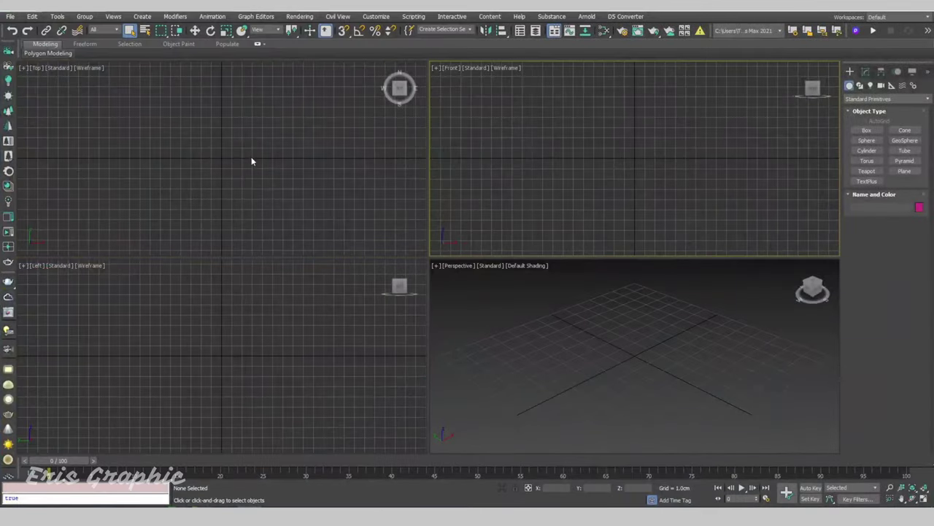
# Drag Create_Stairs_2_3_0 from the Artakan category in Customize User Interface onto the main toolbar.
pyautogui.click(376, 16)
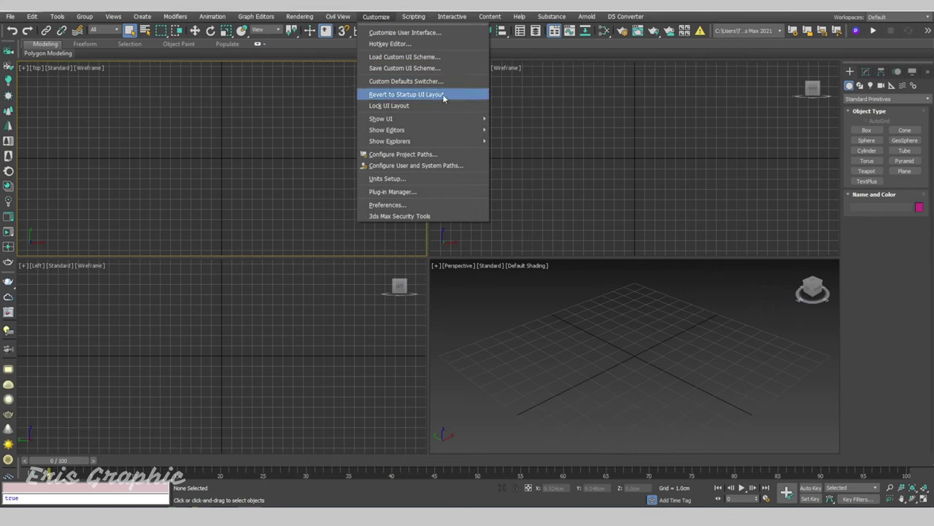
pyautogui.click(467, 32)
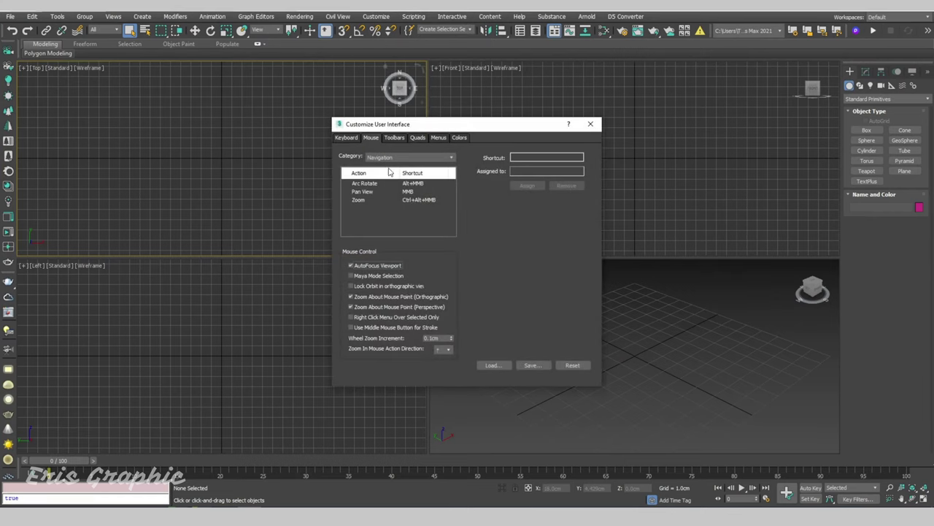
pyautogui.click(349, 139)
pyautogui.click(394, 138)
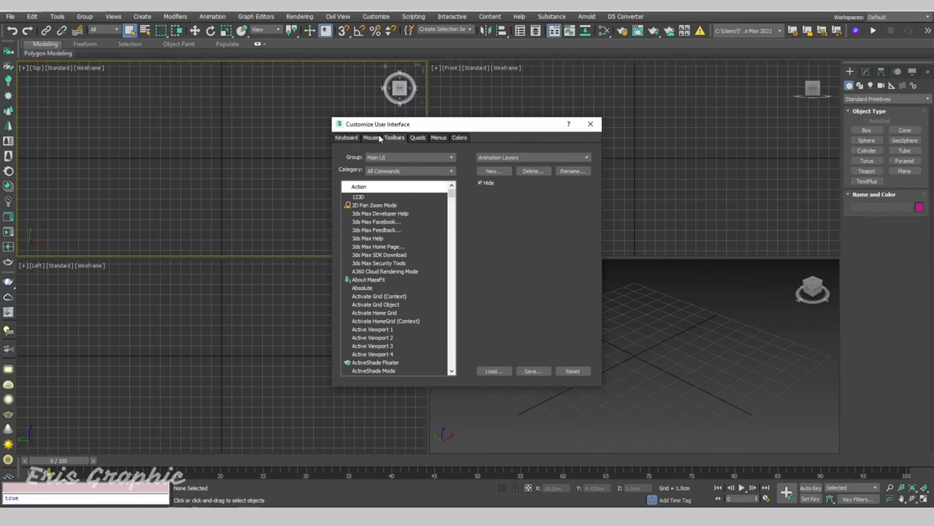
pyautogui.click(394, 171)
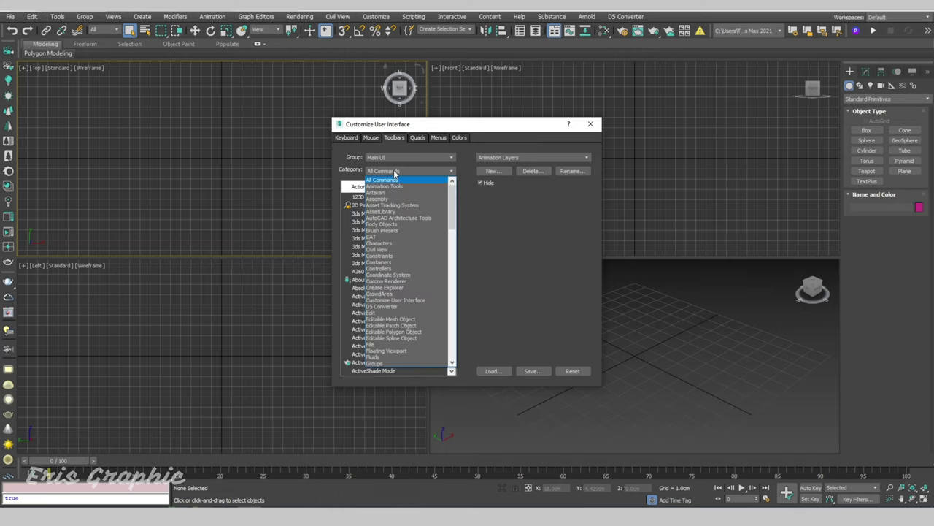
pyautogui.click(392, 192)
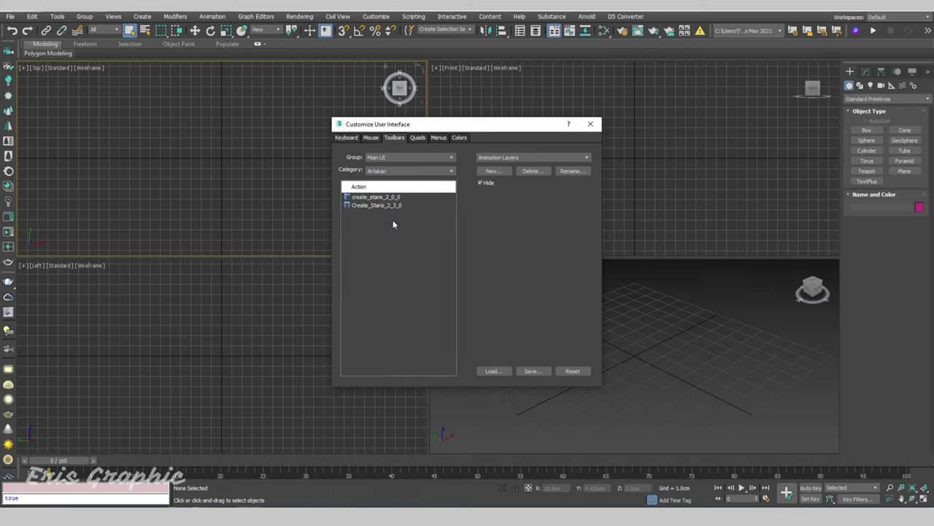
pyautogui.moveTo(383, 206)
pyautogui.mouseDown()
pyautogui.moveTo(229, 168)
pyautogui.moveTo(7, 67)
pyautogui.mouseUp()
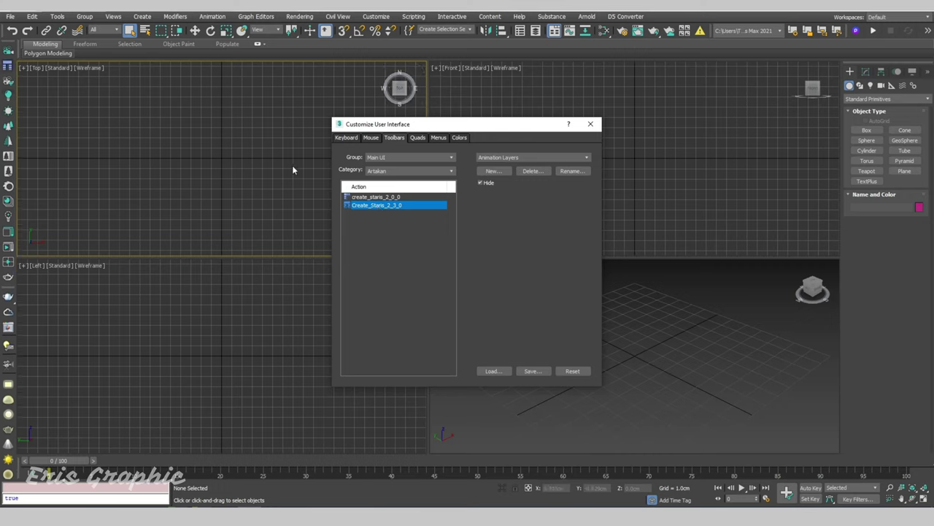
pyautogui.click(590, 123)
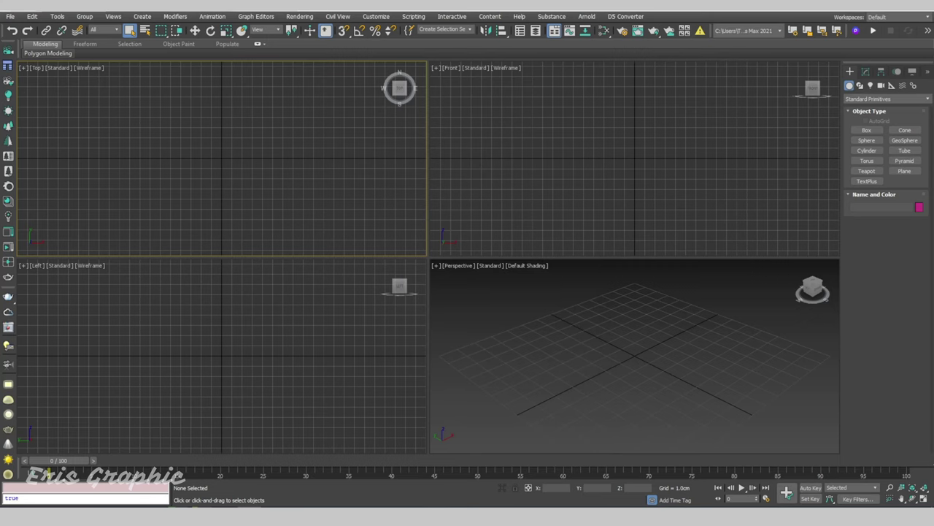
# Run the Artakan_Create_Stairs_2_3_0 script from the Artakan scripts folder.
pyautogui.click(376, 16)
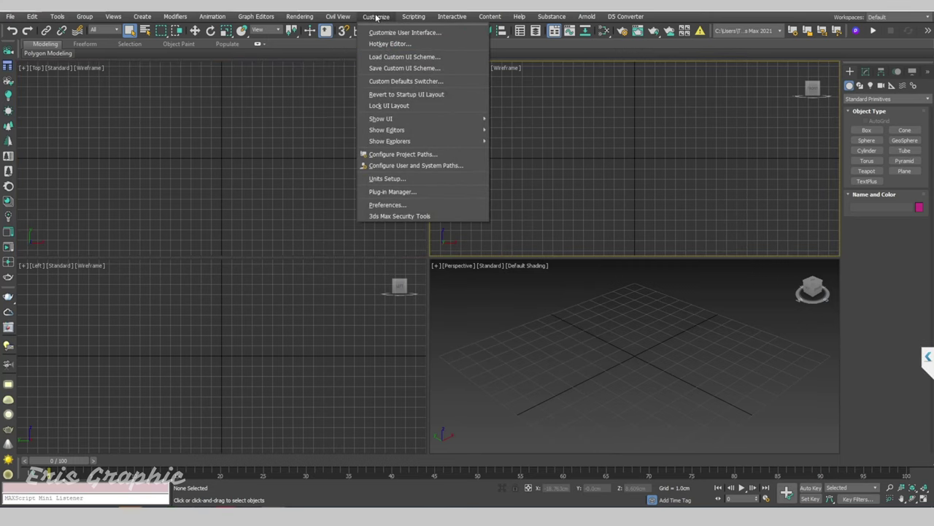
pyautogui.moveTo(413, 16)
pyautogui.click(428, 145)
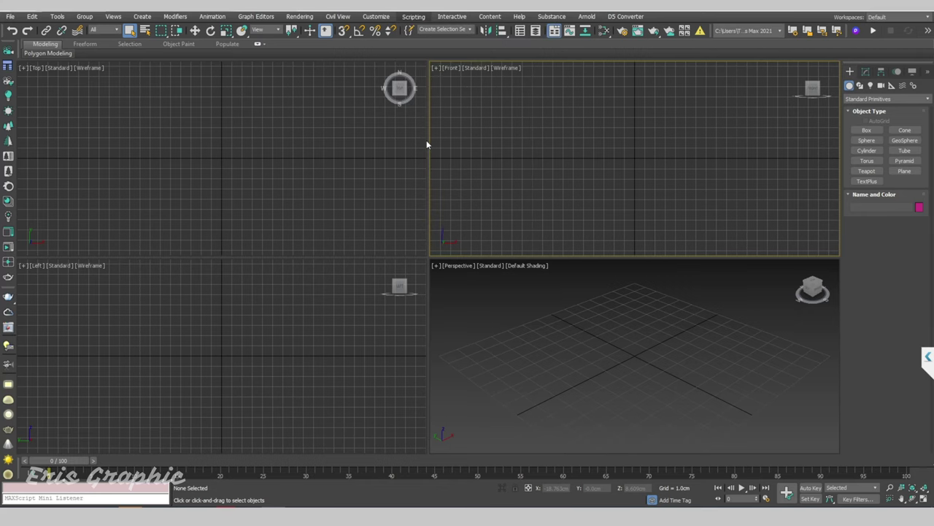
pyautogui.doubleClick(76, 48)
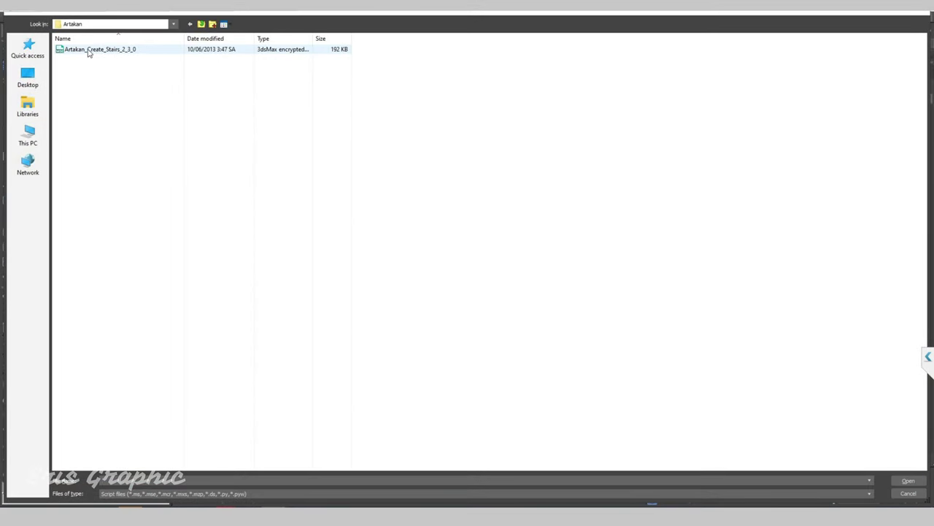
pyautogui.doubleClick(89, 50)
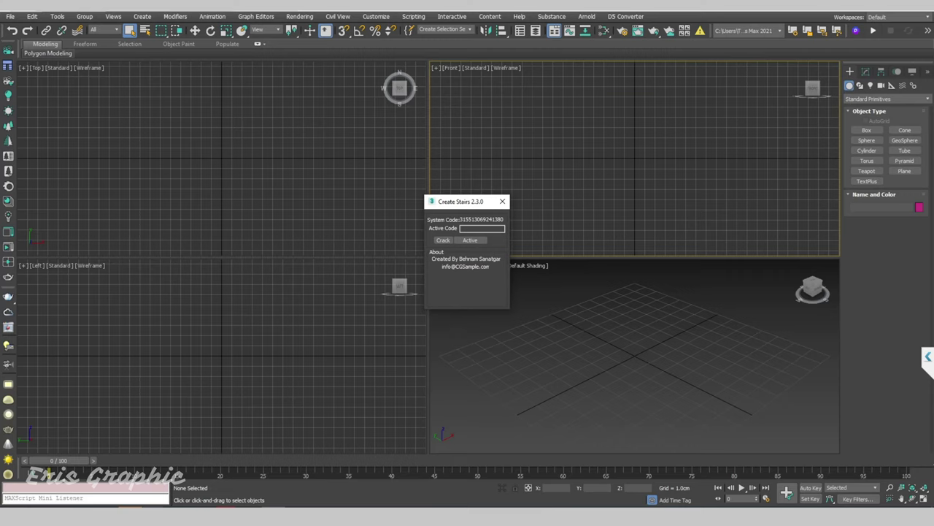
# Enter the activation code to activate Create Stairs and dismiss the success message.
pyautogui.click(573, 394)
pyautogui.click(462, 228)
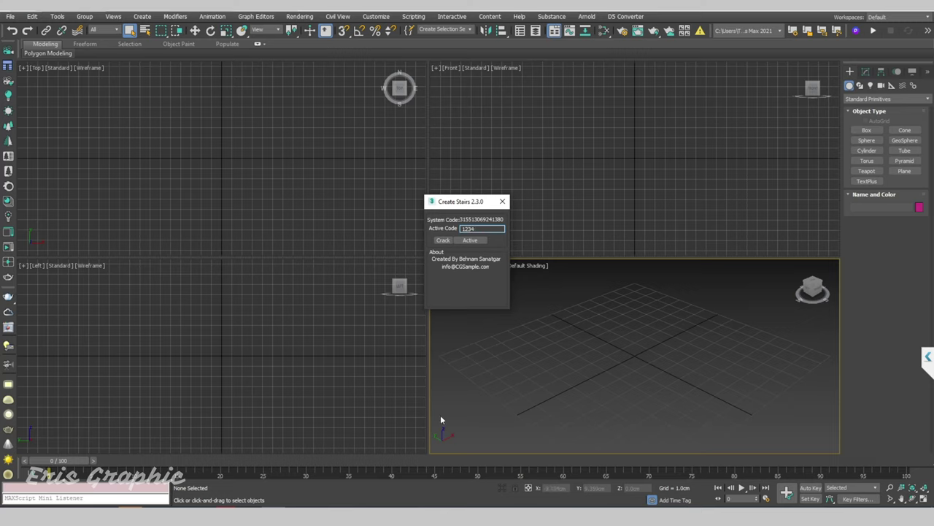
pyautogui.click(470, 241)
pyautogui.click(485, 269)
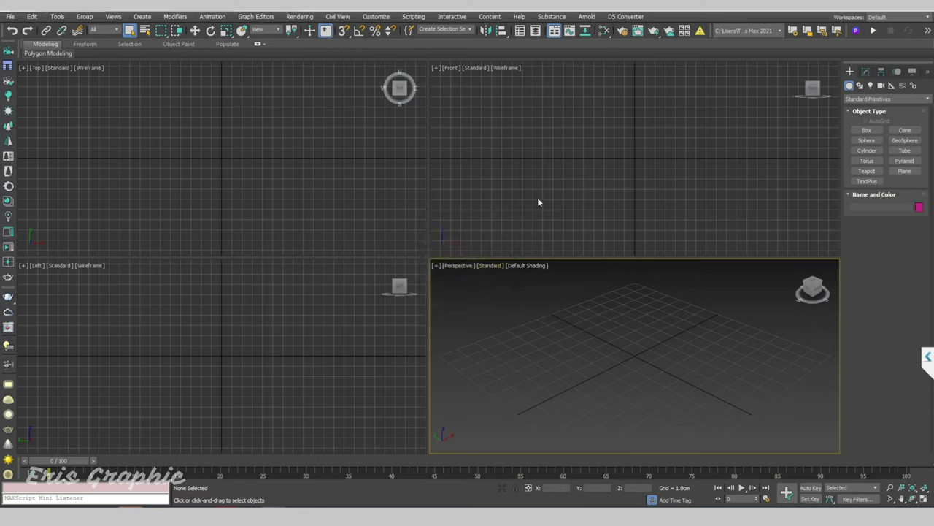
# Close the Create Stairs window and make the Top viewport active.
pyautogui.click(238, 165)
pyautogui.click(593, 183)
pyautogui.click(329, 226)
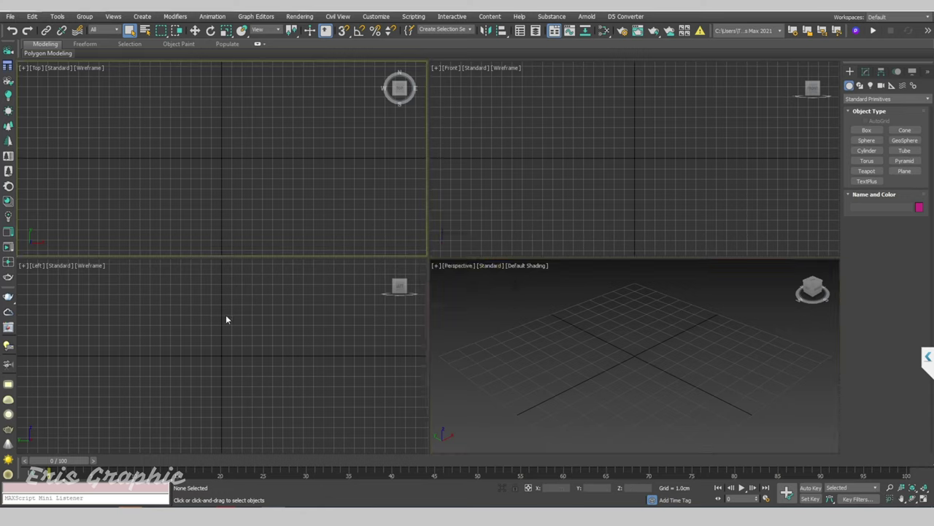
pyautogui.click(226, 319)
pyautogui.click(550, 325)
pyautogui.click(475, 241)
pyautogui.click(192, 153)
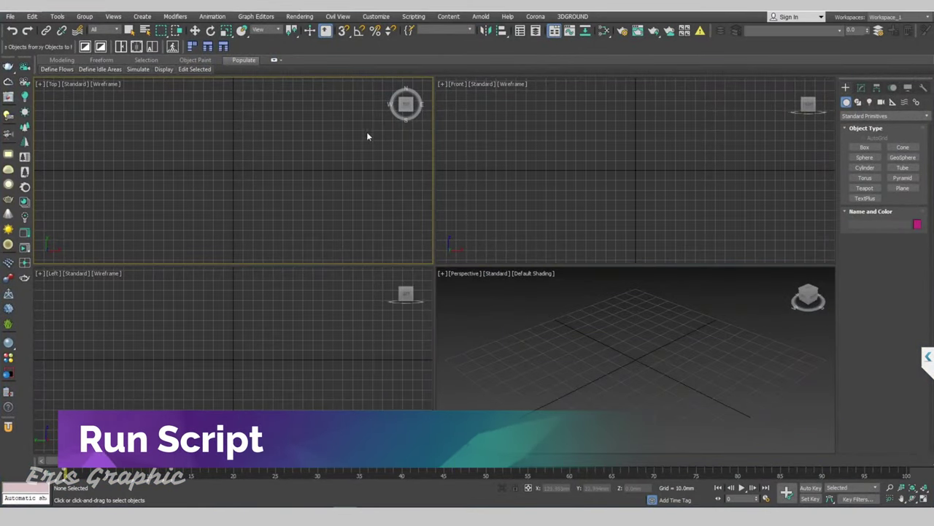
# Set display units to Metric Centimeters and the system unit to 1 Unit = 1.0 Centimeters.
pyautogui.click(376, 16)
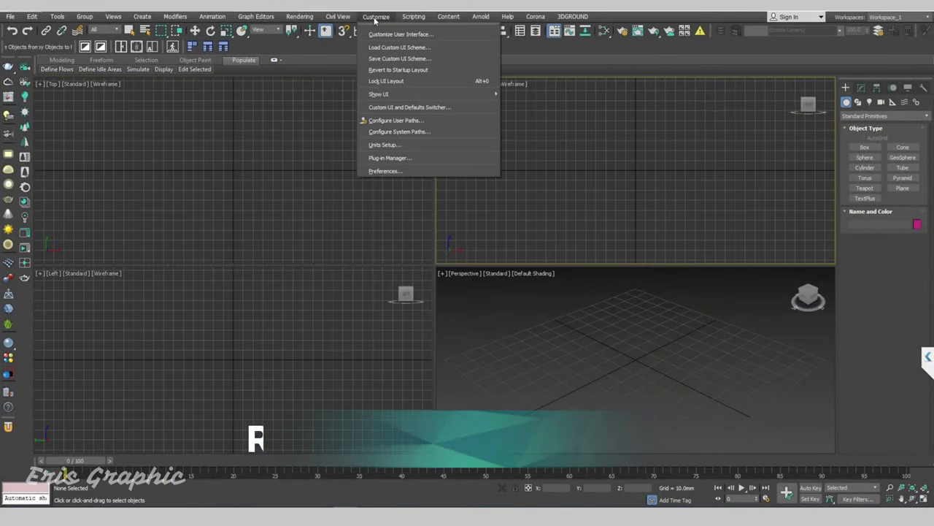
pyautogui.click(394, 144)
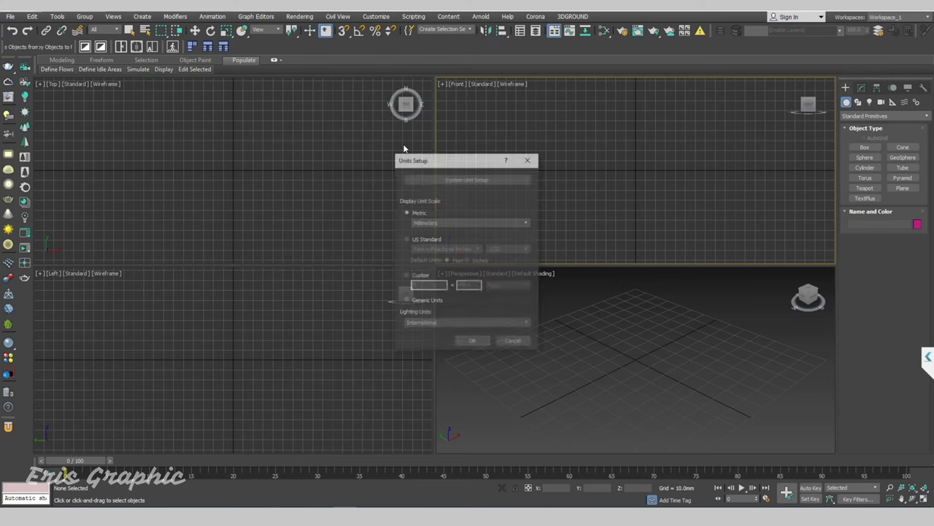
pyautogui.click(498, 220)
pyautogui.click(465, 238)
pyautogui.click(467, 179)
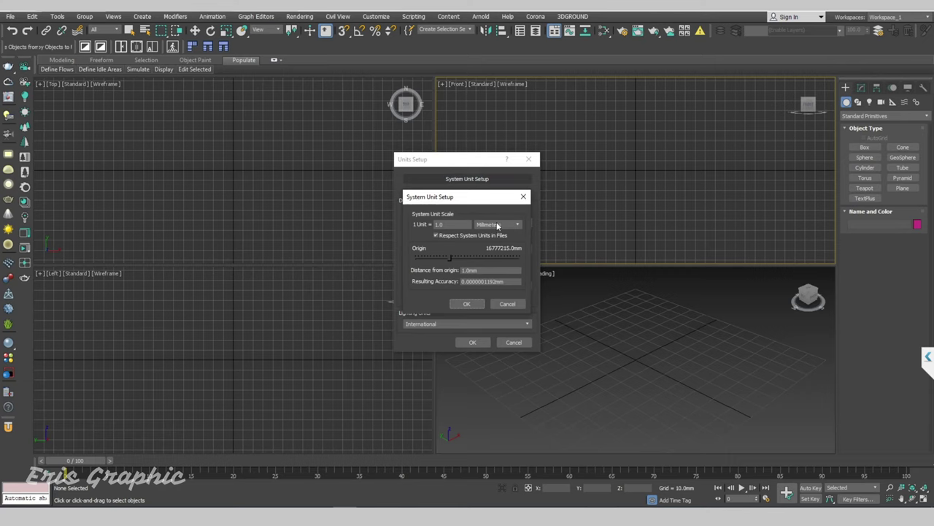
pyautogui.click(498, 225)
pyautogui.click(494, 263)
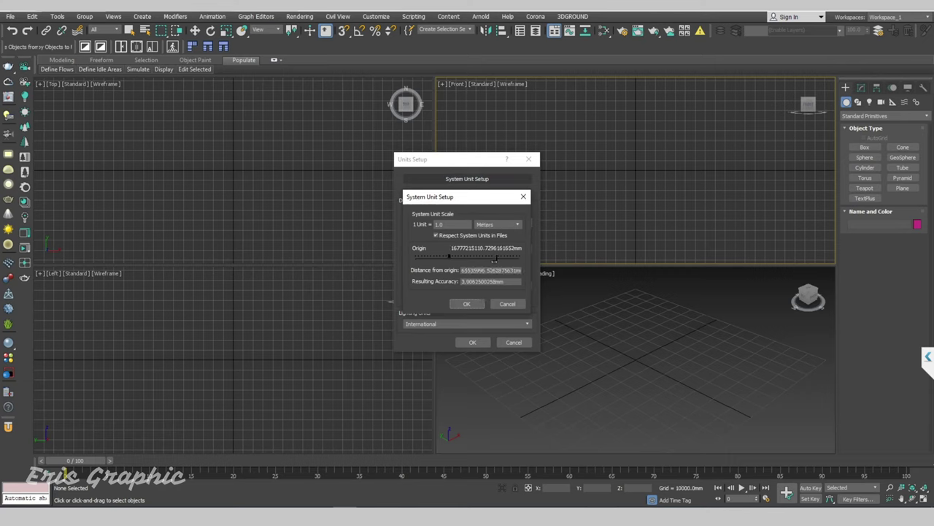
pyautogui.click(494, 227)
pyautogui.click(493, 257)
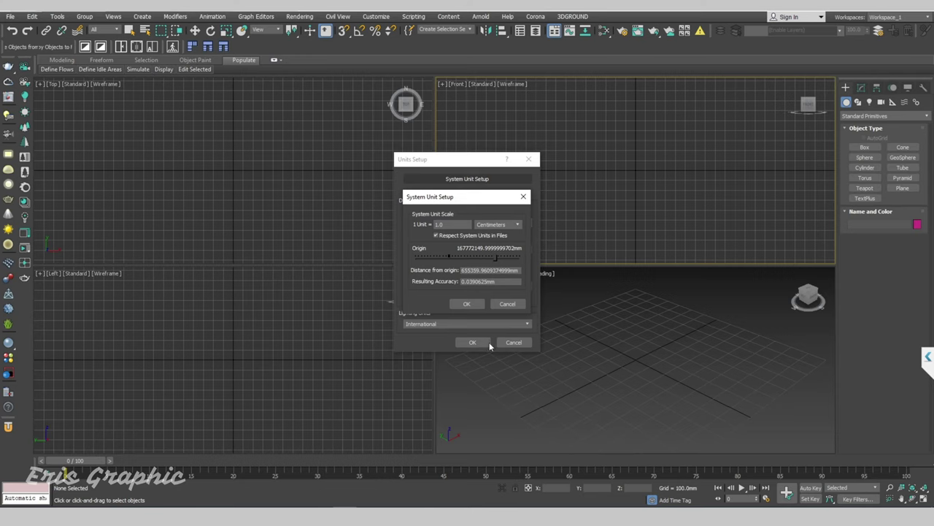
pyautogui.click(468, 304)
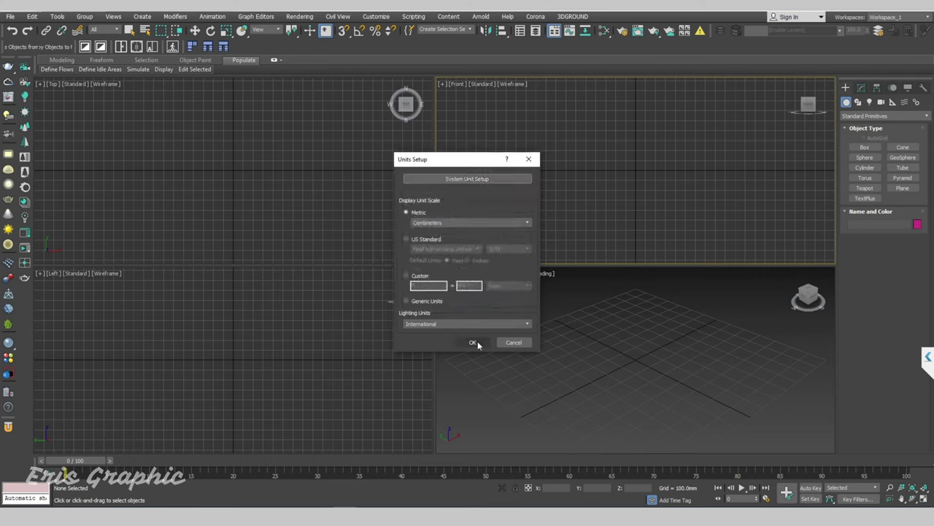
pyautogui.click(473, 342)
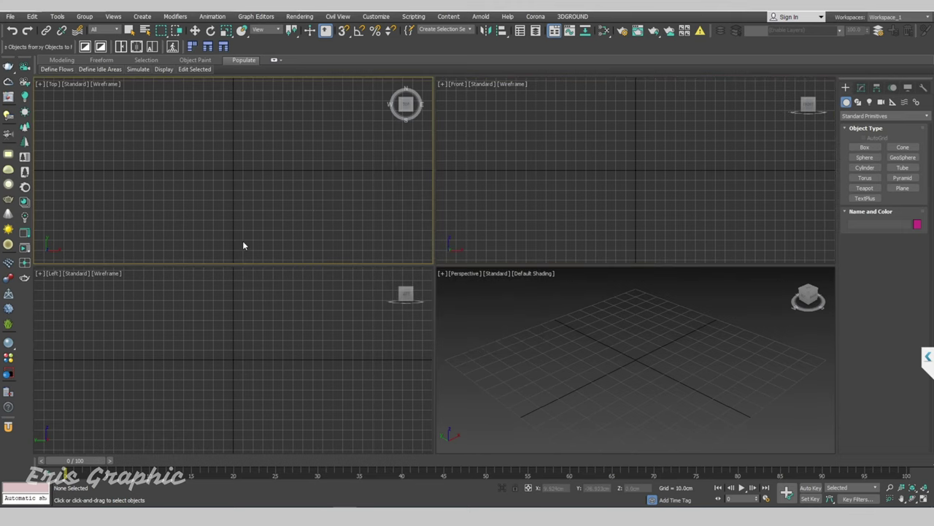
# Maximize the Top view with Alt+W and draw a rectangle spline.
pyautogui.hotkey('alt', 'w')
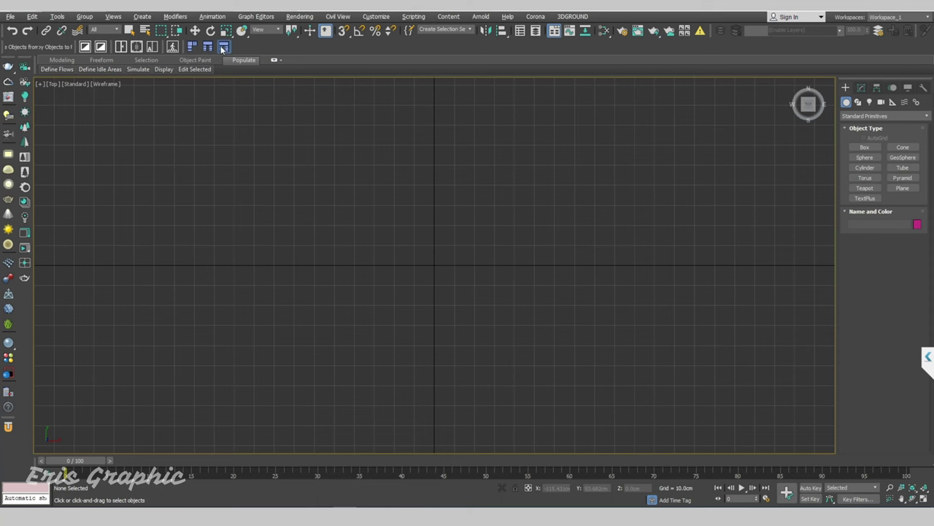
pyautogui.click(224, 46)
pyautogui.click(522, 235)
pyautogui.scroll(-1, 484, 219)
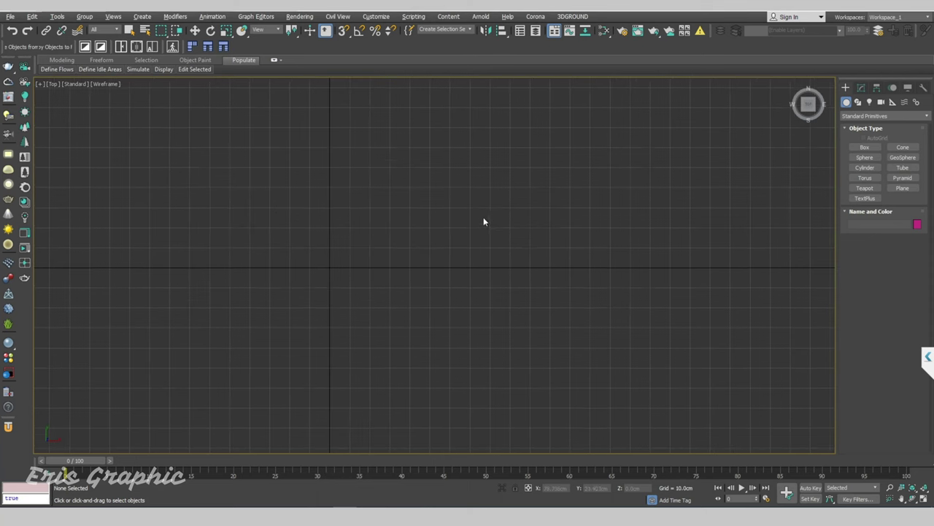
pyautogui.scroll(-2, 497, 209)
pyautogui.scroll(-2, 562, 211)
pyautogui.rightClick(538, 207)
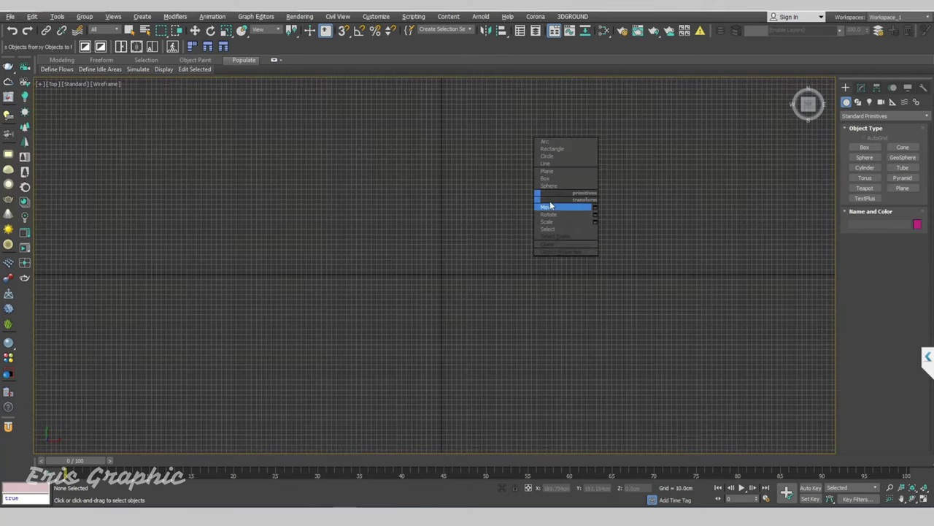
pyautogui.click(559, 150)
pyautogui.moveTo(388, 180); pyautogui.dragTo(467, 378)
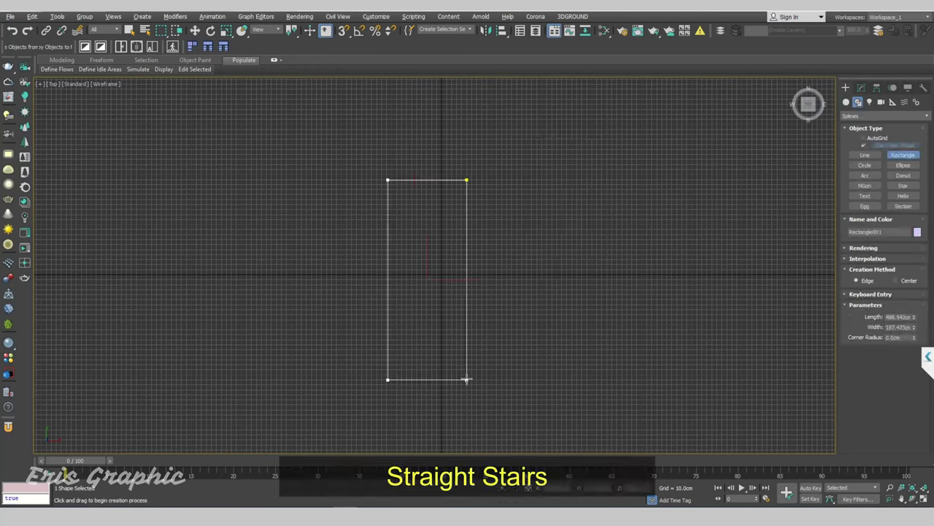
pyautogui.rightClick(467, 378)
pyautogui.moveTo(465, 161); pyautogui.dragTo(340, 382)
# Set the rectangle's Length to 100 cm and Width to 25 cm.
pyautogui.click(861, 88)
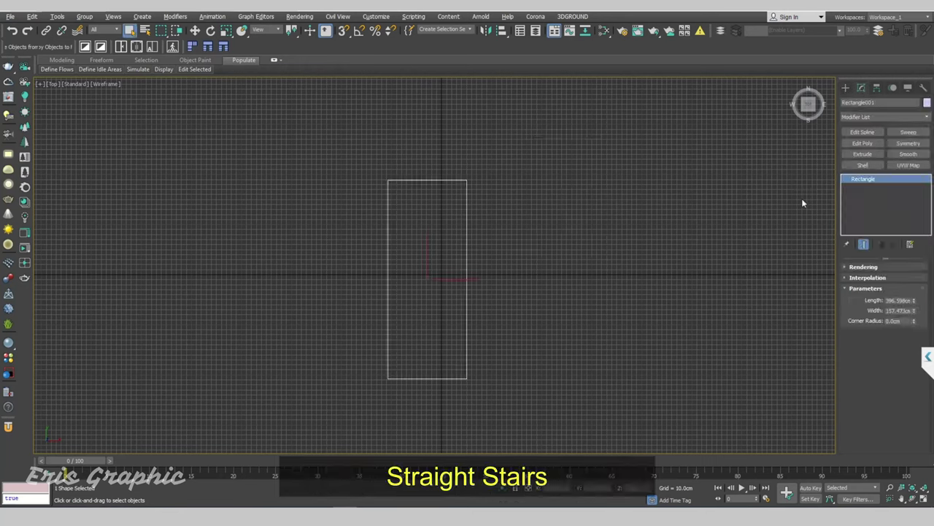
pyautogui.doubleClick(896, 300)
pyautogui.write('100')
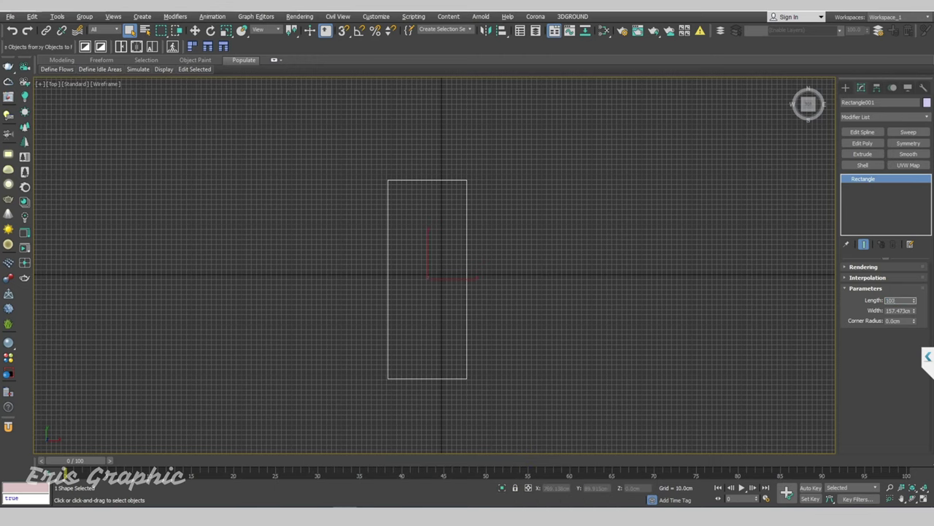
pyautogui.press('Tab')
pyautogui.write('25')
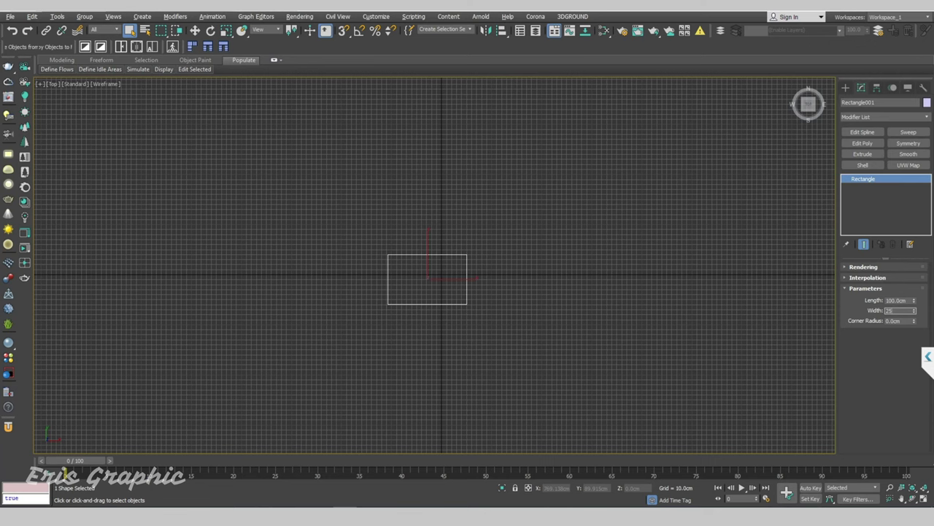
pyautogui.press('Return')
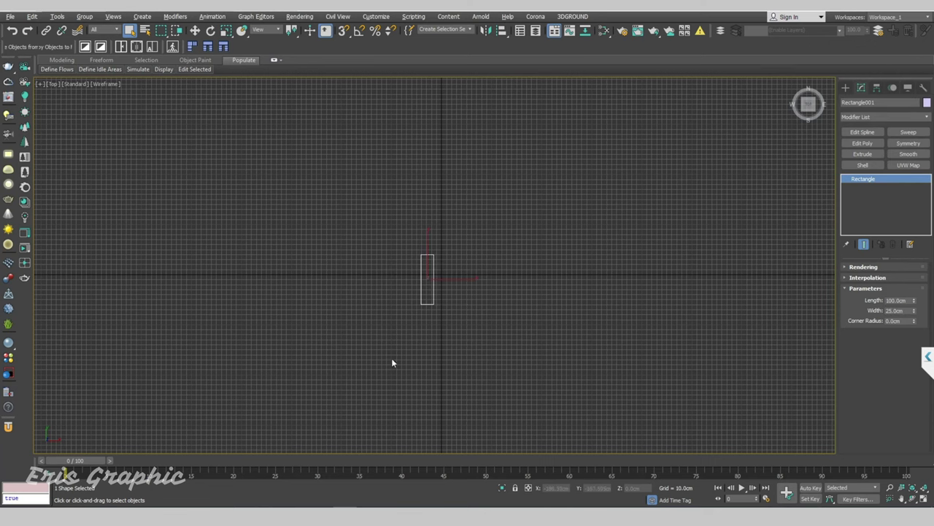
# Nudge the rectangle right and, with snaps on, Shift-drag a copy to its right edge.
pyautogui.moveTo(404, 359)
pyautogui.keyDown('alt'); pyautogui.mouseDown(button='middle')
pyautogui.moveTo(439, 314)
pyautogui.moveTo(410, 303)
pyautogui.mouseUp(button='middle'); pyautogui.keyUp('alt')
pyautogui.click(557, 249)
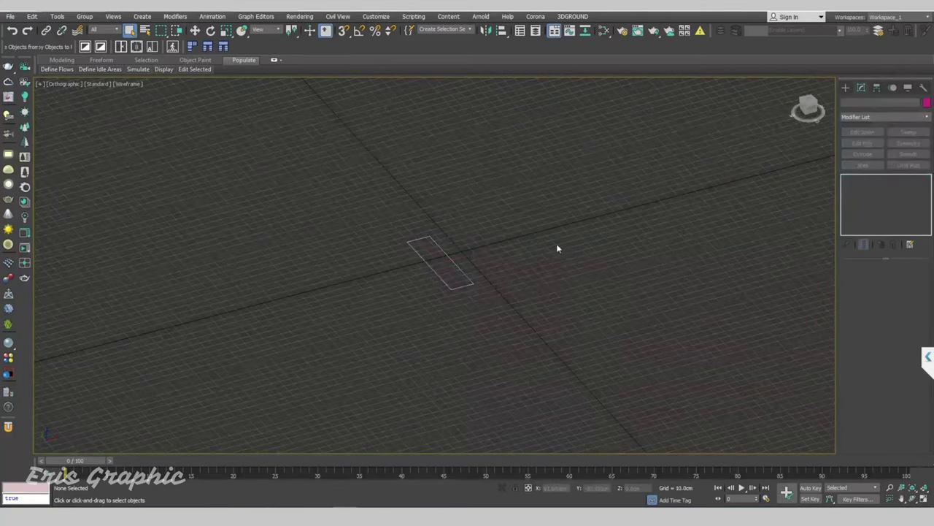
pyautogui.hotkey('ctrl', 'z')
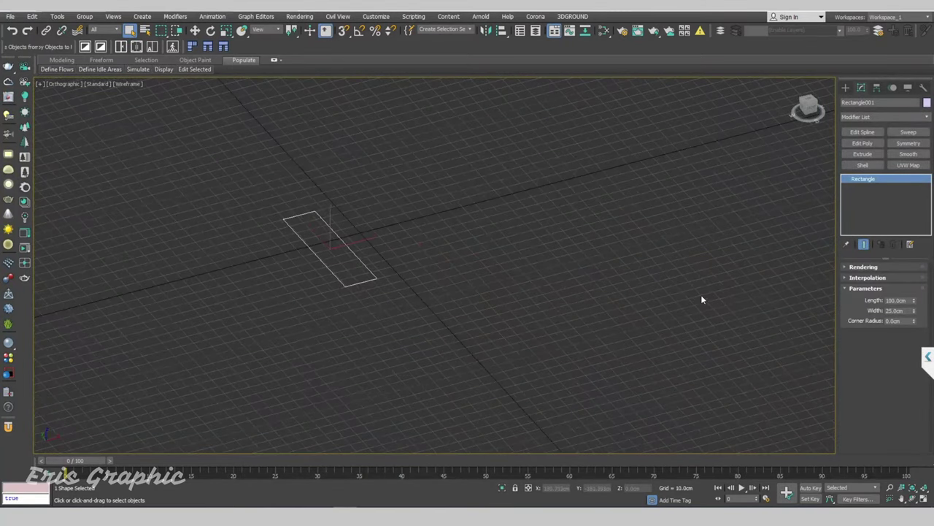
pyautogui.press('t')
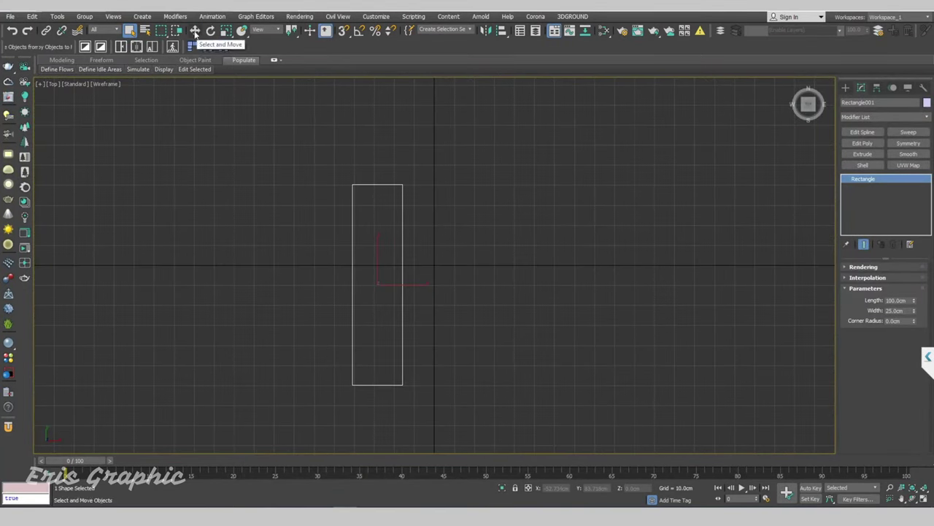
pyautogui.click(194, 30)
pyautogui.moveTo(400, 292); pyautogui.dragTo(407, 292)
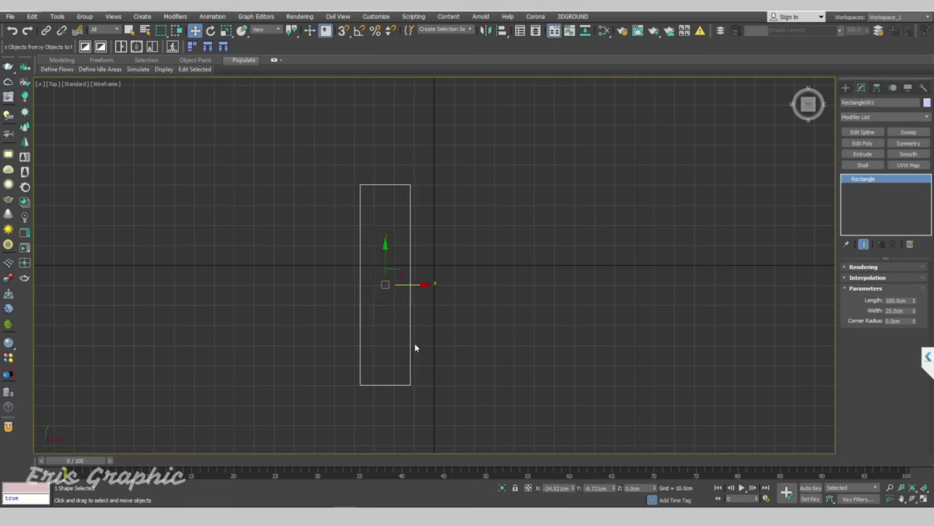
pyautogui.press('s')
pyautogui.moveTo(360, 385)
pyautogui.keyDown('shift'); pyautogui.mouseDown()
pyautogui.moveTo(432, 363)
pyautogui.moveTo(409, 385)
pyautogui.mouseUp(); pyautogui.keyUp('shift')
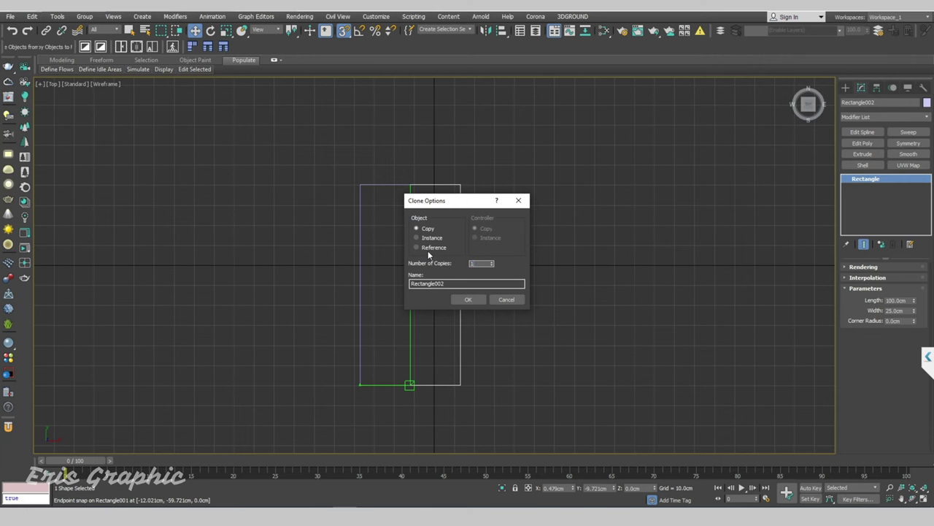
# Clone the rectangle as 10 copies, select all eleven treads, and launch Create Stairs.
pyautogui.write('10')
pyautogui.click(468, 299)
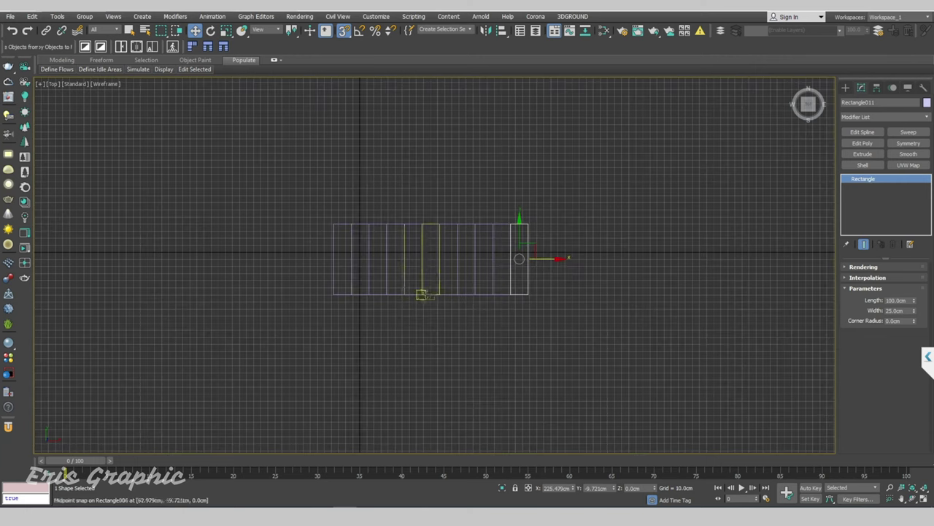
pyautogui.moveTo(182, 147); pyautogui.dragTo(560, 363)
pyautogui.moveTo(561, 363)
pyautogui.keyDown('alt'); pyautogui.mouseDown(button='middle')
pyautogui.moveTo(609, 306)
pyautogui.moveTo(574, 349)
pyautogui.mouseUp(button='middle'); pyautogui.keyUp('alt')
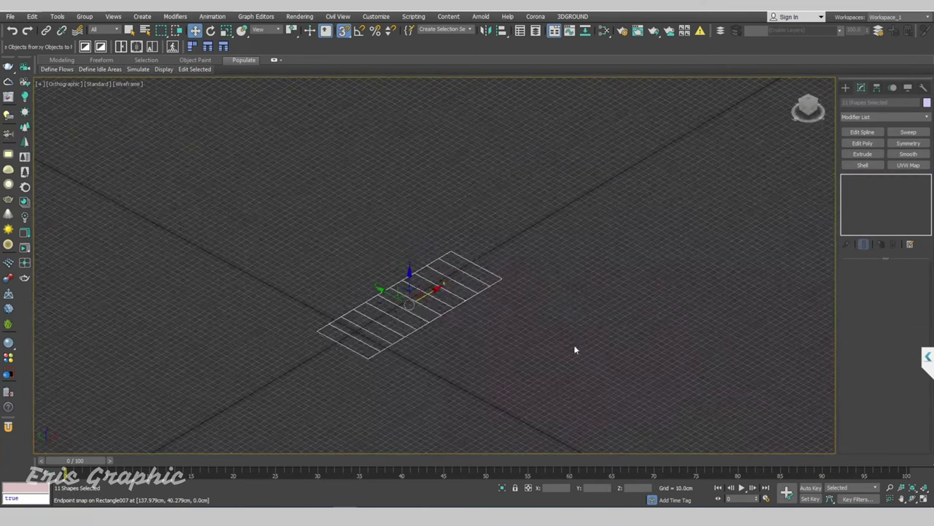
pyautogui.moveTo(265, 411)
pyautogui.keyDown('alt'); pyautogui.mouseDown(button='middle')
pyautogui.moveTo(350, 400)
pyautogui.moveTo(347, 386)
pyautogui.mouseUp(button='middle'); pyautogui.keyUp('alt')
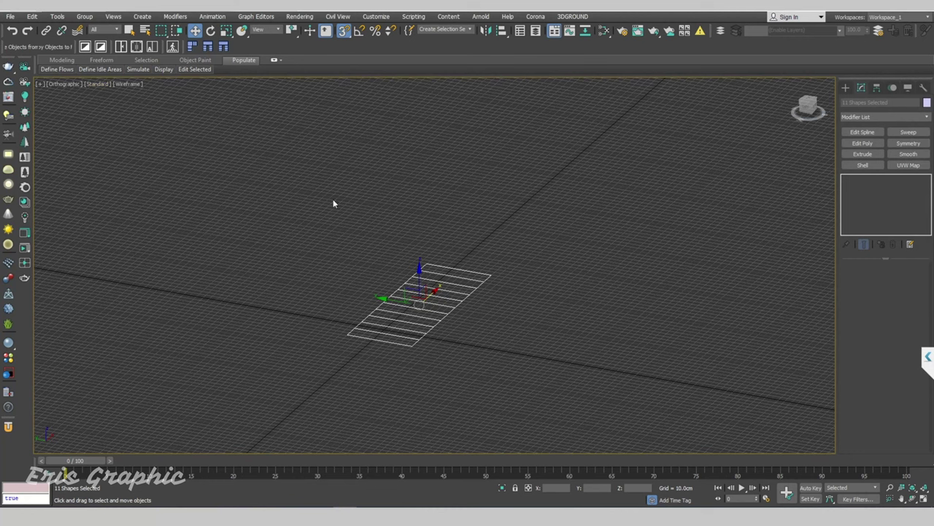
pyautogui.click(224, 46)
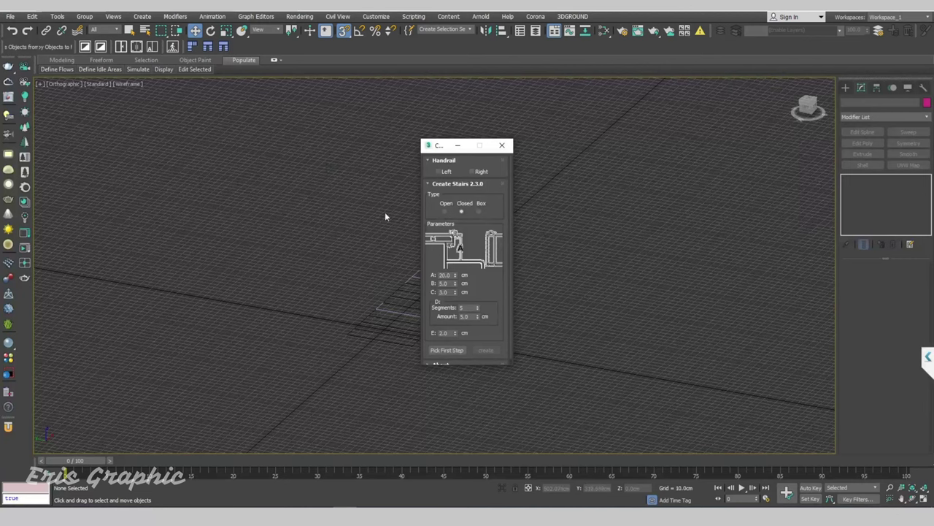
# Pick the bottom tread rectangle as the first step, then check the C and Amount values.
pyautogui.moveTo(455, 149); pyautogui.dragTo(665, 128)
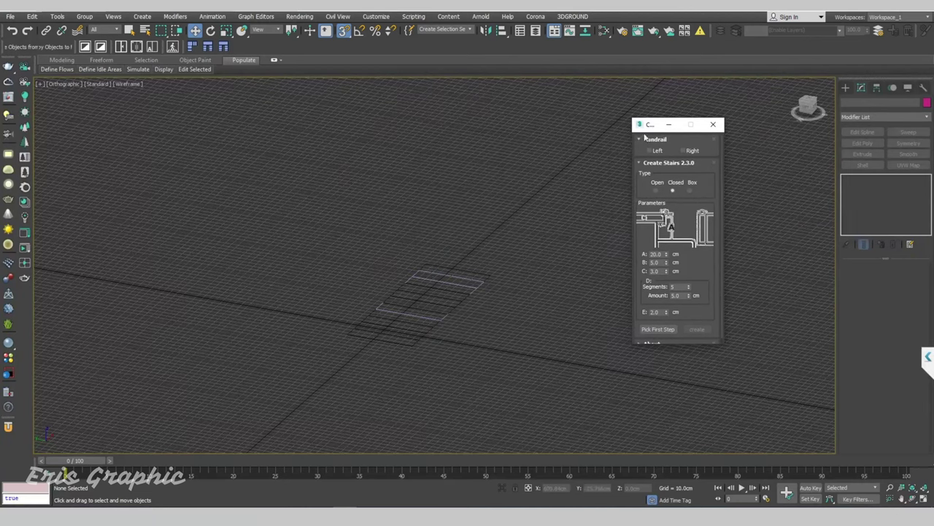
pyautogui.moveTo(649, 126); pyautogui.dragTo(538, 127)
pyautogui.scroll(3, 463, 314)
pyautogui.scroll(2, 416, 233)
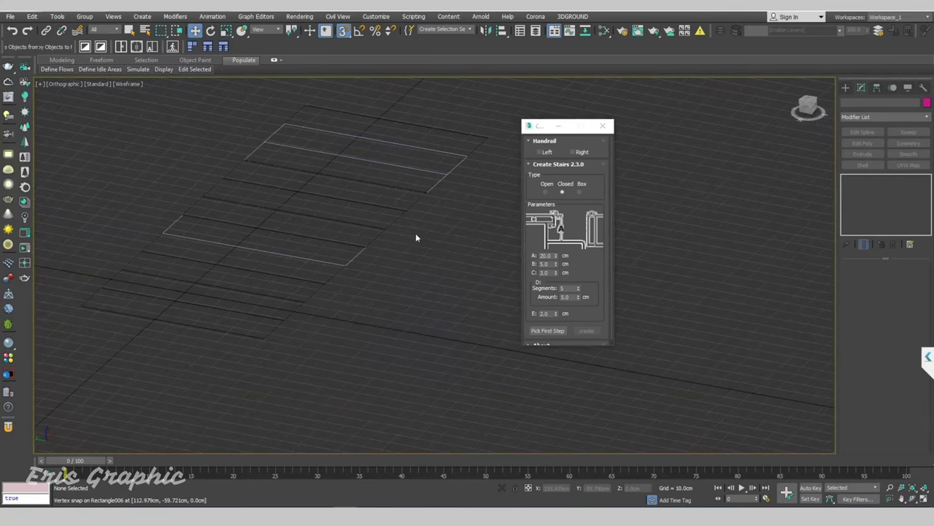
pyautogui.scroll(-3, 316, 272)
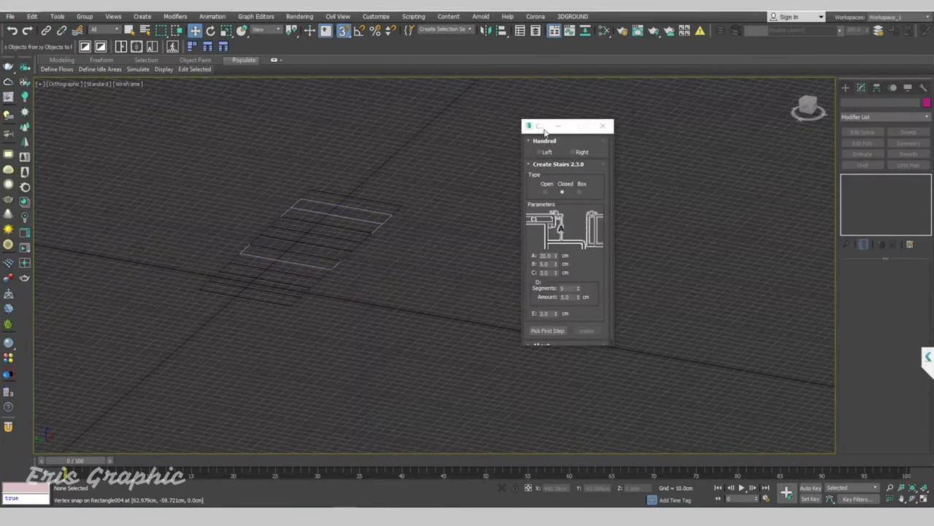
pyautogui.moveTo(544, 130); pyautogui.dragTo(498, 122)
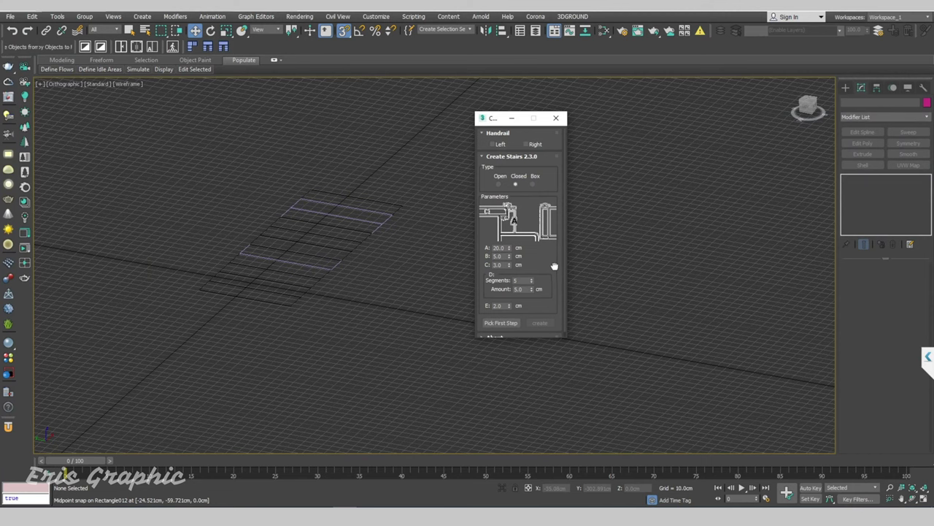
pyautogui.scroll(-1, 557, 269)
pyautogui.click(510, 319)
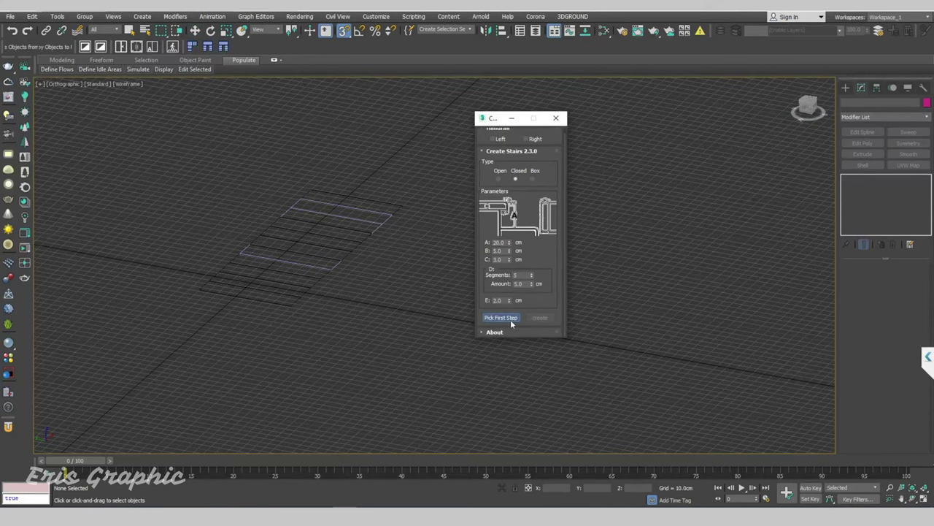
pyautogui.scroll(4, 309, 349)
pyautogui.click(353, 311)
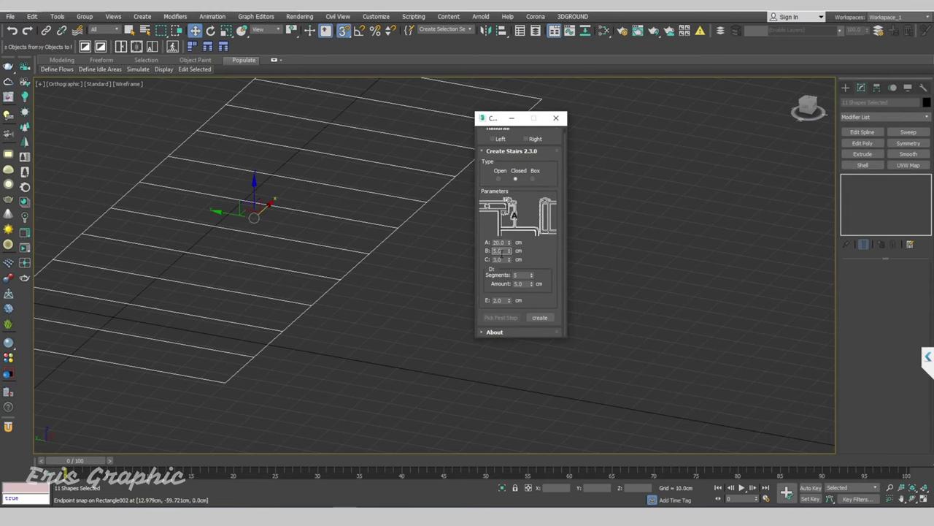
pyautogui.click(502, 260)
pyautogui.click(520, 283)
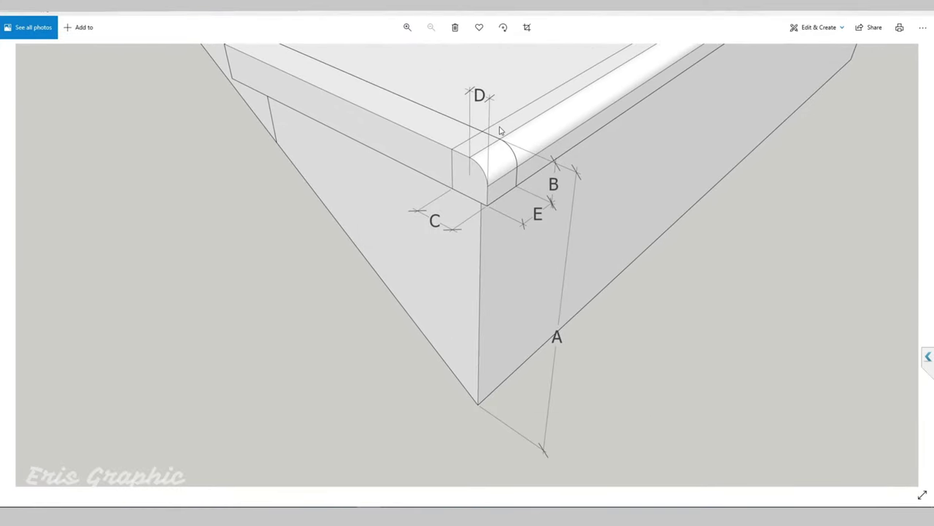
# Snap the DIM.jpg diagram to the right half and 3ds Max to the left half.
pyautogui.press('super+Right')
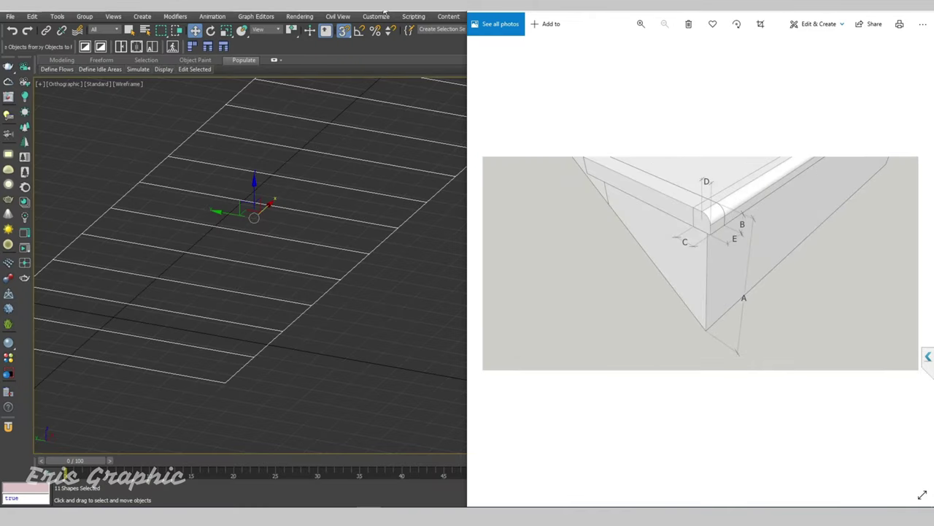
pyautogui.hotkey('alt', 'Tab')
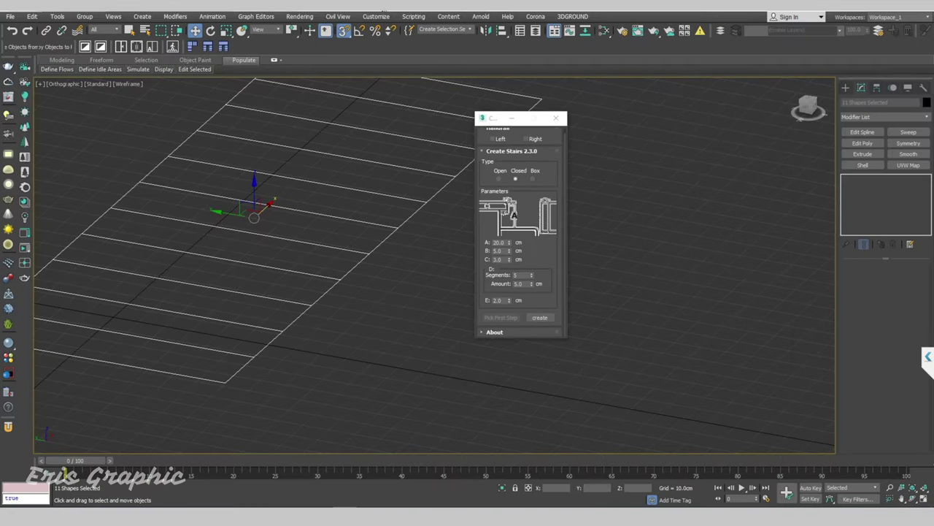
pyautogui.press('super+Left')
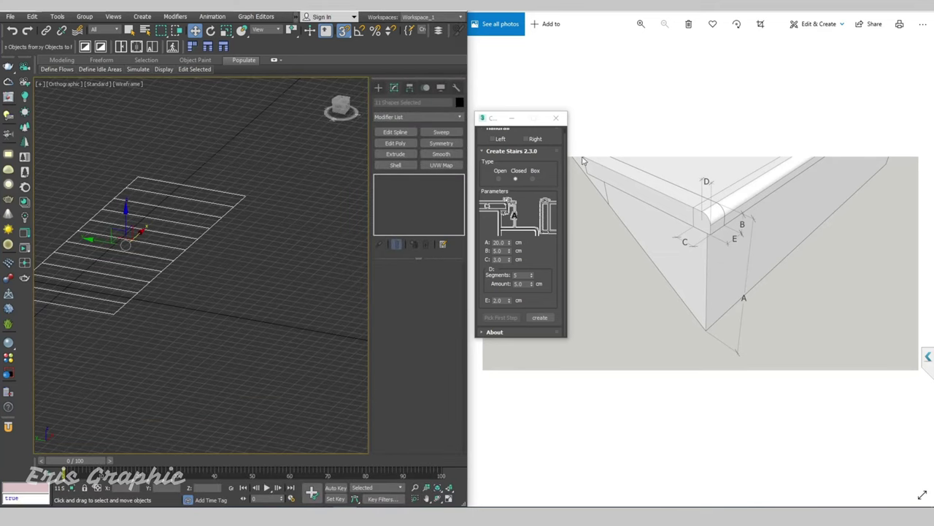
# Build the closed staircase over the tread outlines with A 17, B 3, C 2 and E 2 cm.
pyautogui.moveTo(495, 121); pyautogui.dragTo(323, 131)
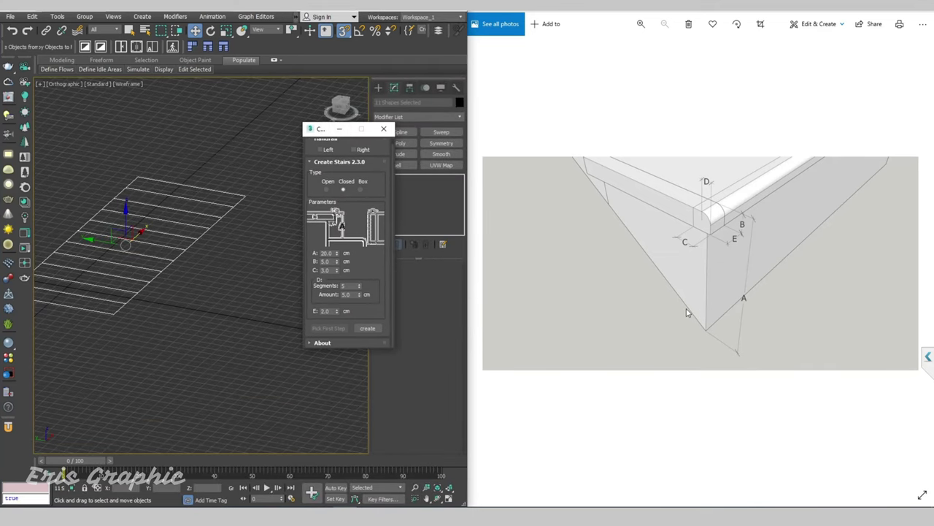
pyautogui.click(772, 249)
pyautogui.scroll(3, 772, 249)
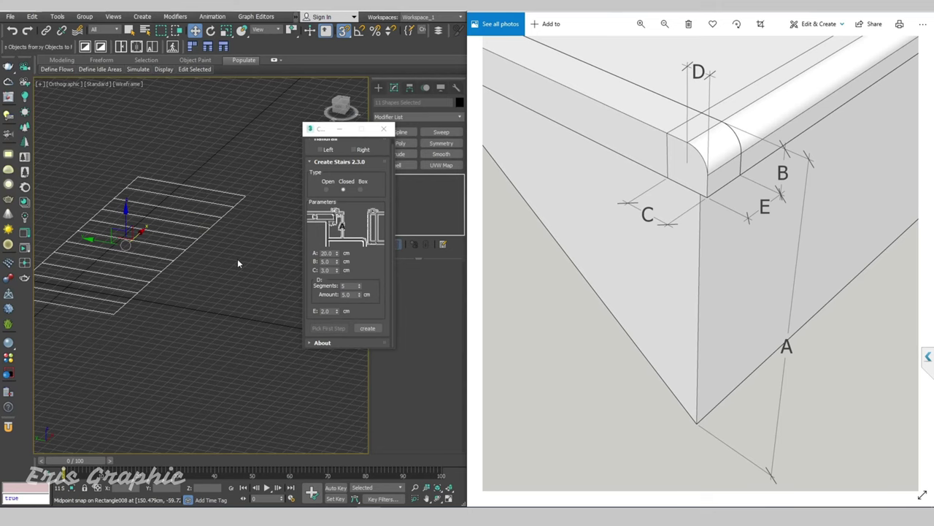
pyautogui.moveTo(191, 314); pyautogui.dragTo(248, 328)
pyautogui.doubleClick(327, 252)
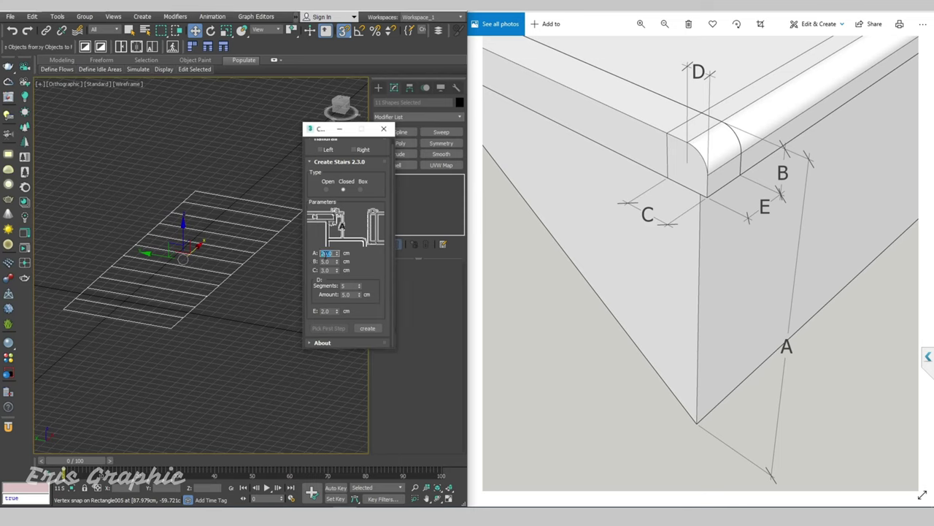
pyautogui.write('17')
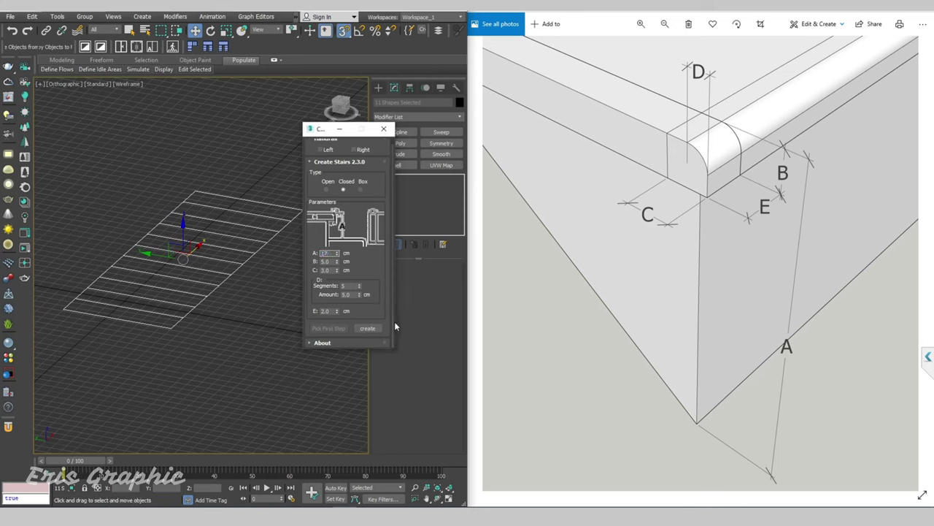
pyautogui.press('Tab')
pyautogui.press('Tab')
pyautogui.doubleClick(328, 312)
pyautogui.doubleClick(357, 294)
pyautogui.press('Tab')
pyautogui.click(367, 328)
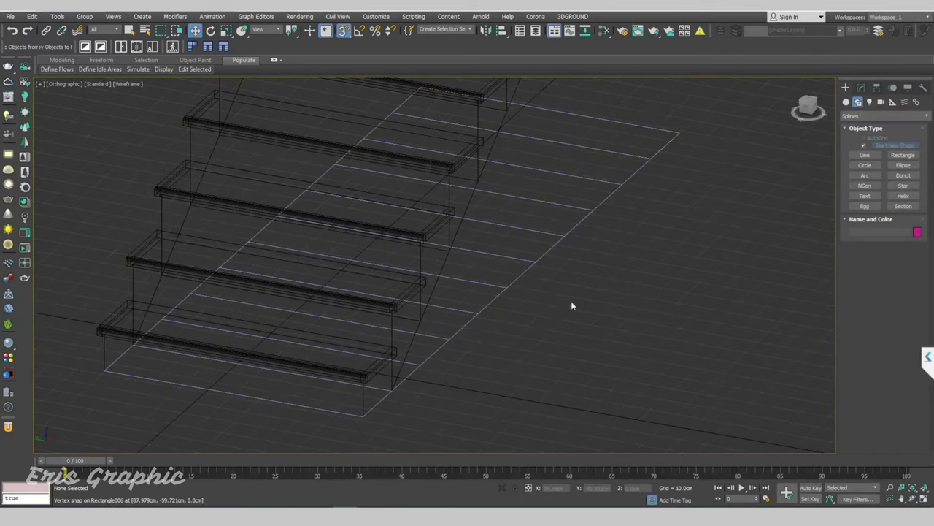
# Show the staircase in Default Shading with Edged Faces and hide the home grid.
pyautogui.scroll(-5, 571, 301)
pyautogui.scroll(-3, 584, 320)
pyautogui.press('F3')
pyautogui.keyDown('alt'); pyautogui.moveTo(590, 350); pyautogui.dragTo(565, 350, button='middle'); pyautogui.keyUp('alt')
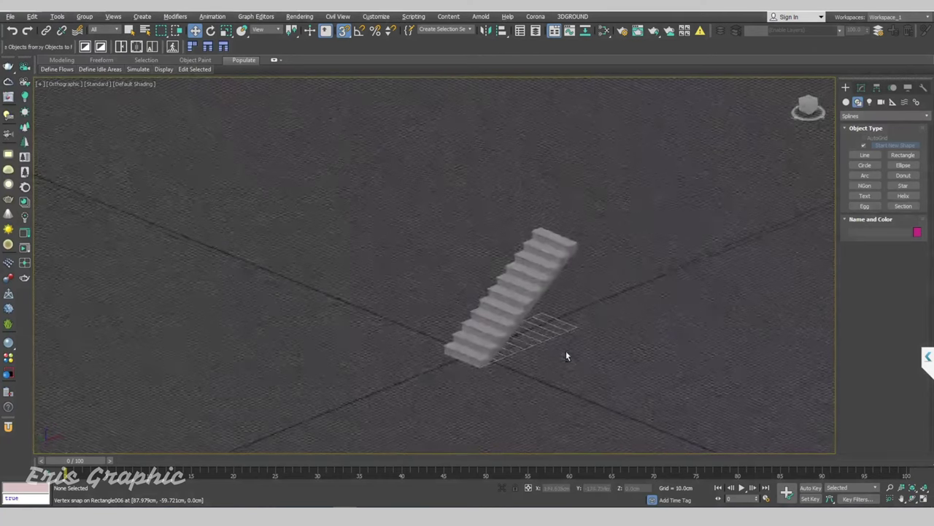
pyautogui.press('F4')
pyautogui.scroll(4, 607, 296)
pyautogui.scroll(-2, 588, 297)
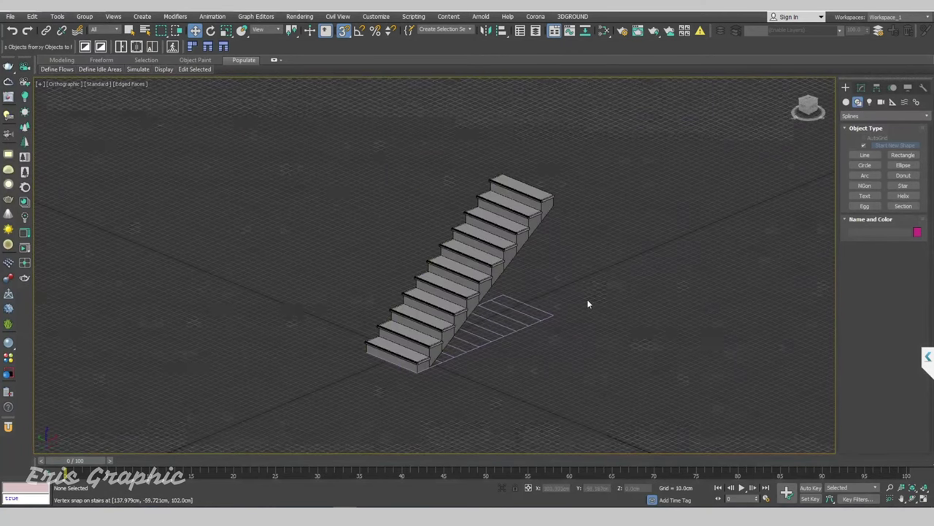
pyautogui.press('g')
pyautogui.scroll(3, 569, 281)
pyautogui.scroll(-3, 546, 253)
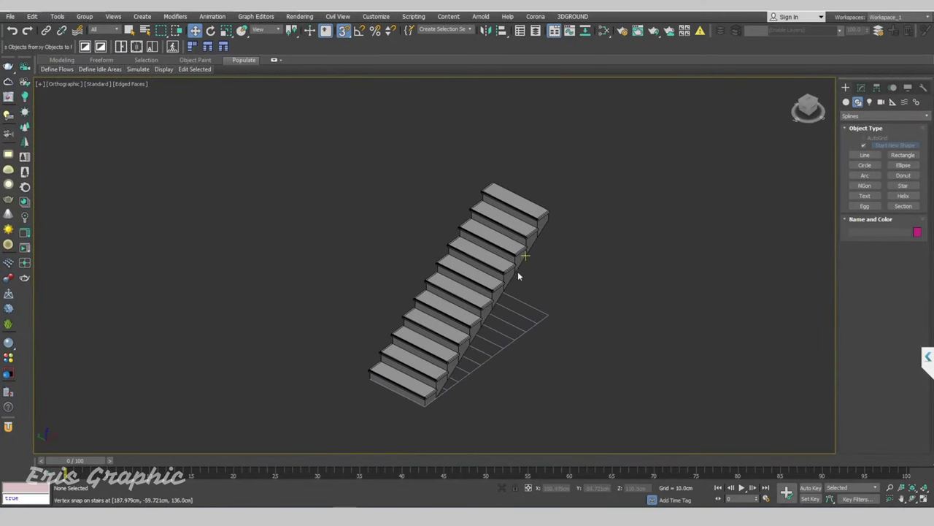
pyautogui.scroll(3, 517, 271)
pyautogui.scroll(4, 443, 392)
# Select the generated staircase and delete it, leaving only the tread outlines.
pyautogui.press('q')
pyautogui.click(414, 202)
pyautogui.scroll(-5, 415, 201)
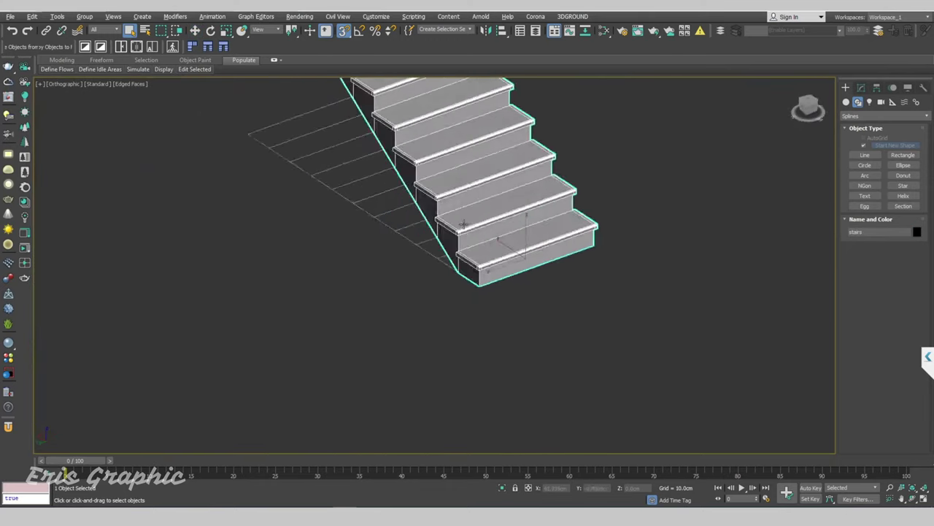
pyautogui.scroll(4, 478, 219)
pyautogui.scroll(-4, 478, 219)
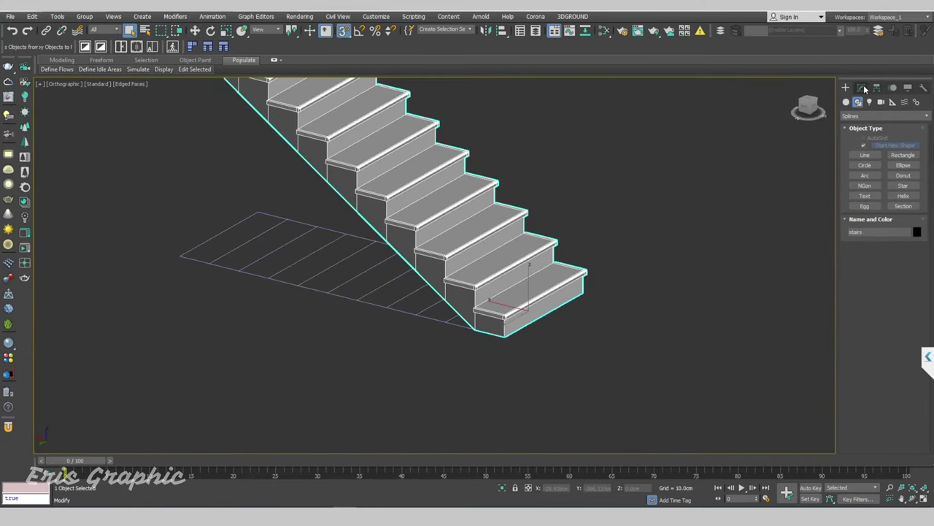
pyautogui.click(862, 87)
pyautogui.scroll(-3, 638, 186)
pyautogui.moveTo(638, 185)
pyautogui.keyDown('alt'); pyautogui.mouseDown(button='middle')
pyautogui.moveTo(595, 202)
pyautogui.moveTo(465, 196)
pyautogui.moveTo(473, 218)
pyautogui.mouseUp(button='middle'); pyautogui.keyUp('alt')
pyautogui.click(466, 196)
pyautogui.click(409, 182)
pyautogui.scroll(2, 473, 218)
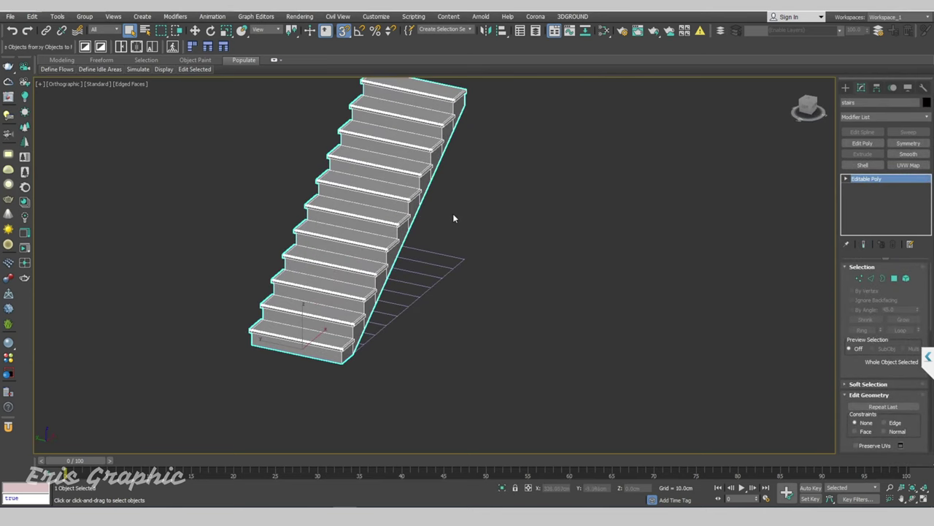
pyautogui.scroll(4, 453, 213)
pyautogui.scroll(-3, 490, 223)
pyautogui.moveTo(517, 230); pyautogui.dragTo(399, 172)
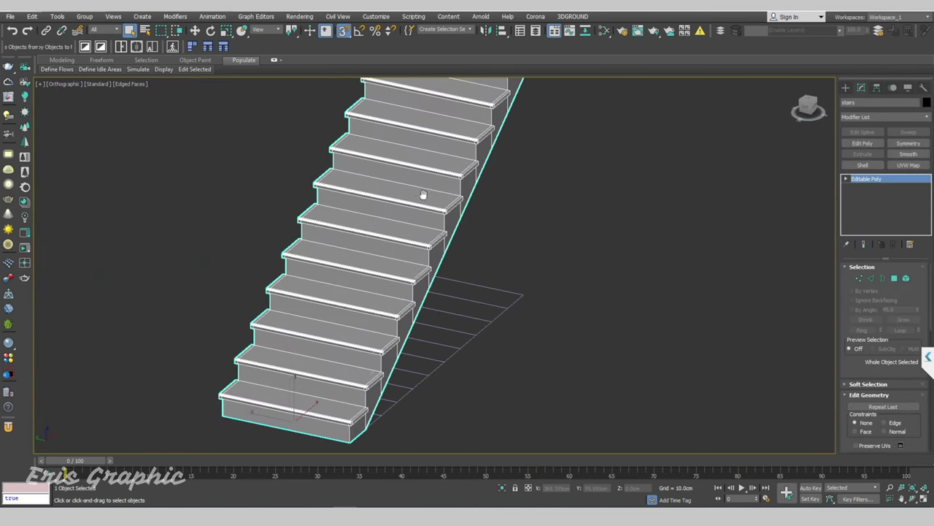
pyautogui.moveTo(445, 219); pyautogui.dragTo(380, 219, button='middle')
pyautogui.press('Delete')
# In Top view, Shift-move clone the selected step outlines to make 2 copies.
pyautogui.moveTo(449, 267); pyautogui.dragTo(416, 294)
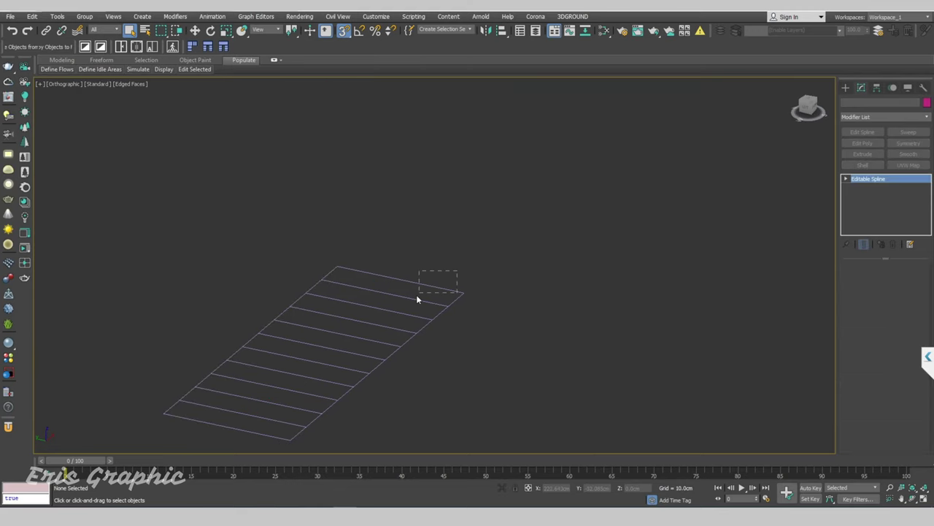
pyautogui.click(462, 256)
pyautogui.moveTo(491, 230); pyautogui.dragTo(419, 301)
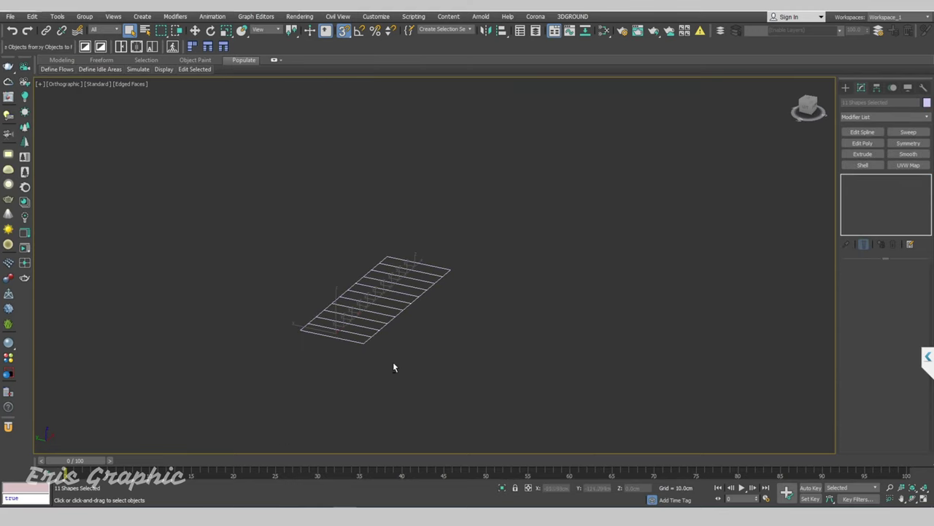
pyautogui.keyDown('alt'); pyautogui.moveTo(392, 361); pyautogui.dragTo(398, 389, button='middle'); pyautogui.keyUp('alt')
pyautogui.press('t')
pyautogui.scroll(-5, 324, 255)
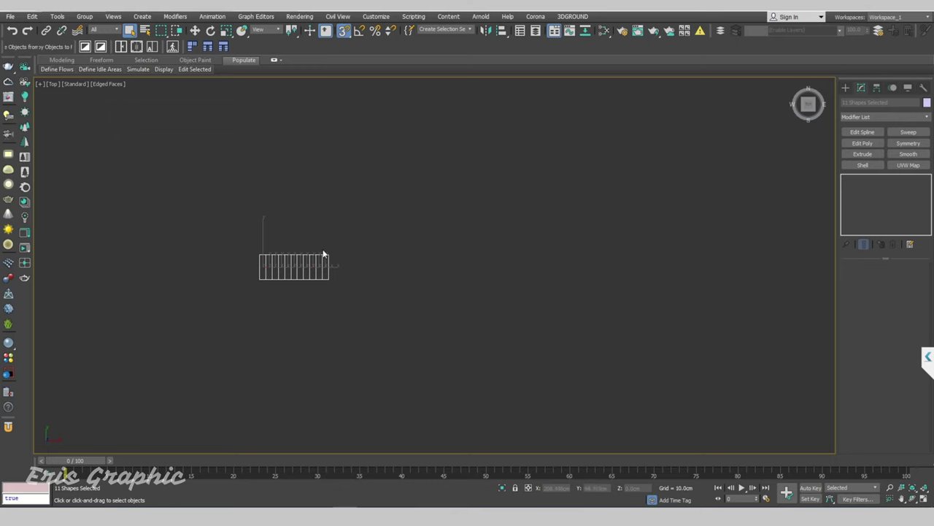
pyautogui.press('w')
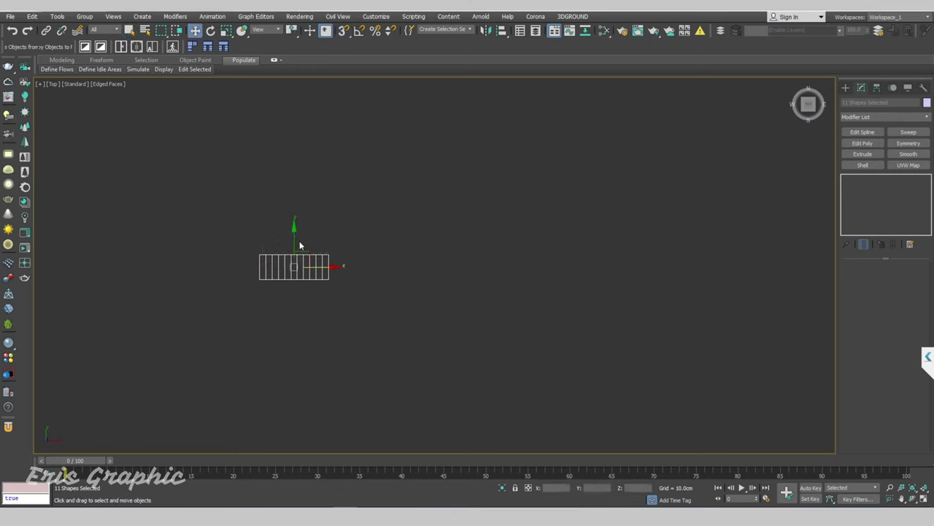
pyautogui.keyDown('shift'); pyautogui.moveTo(292, 240); pyautogui.dragTo(338, 324); pyautogui.keyUp('shift')
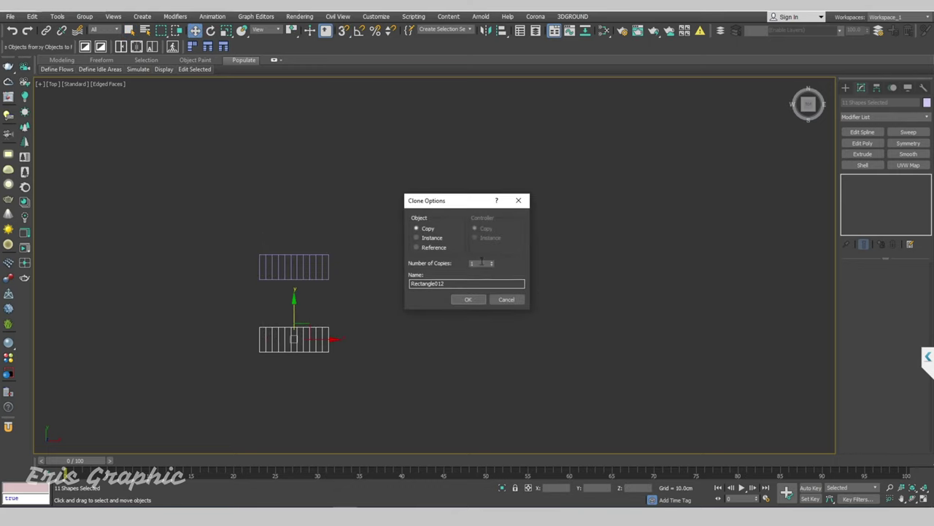
pyautogui.write('2')
pyautogui.click(471, 298)
# Frame all three outline sets, select the first set and launch Create Stairs.
pyautogui.keyDown('alt'); pyautogui.moveTo(476, 298); pyautogui.dragTo(468, 301, button='middle'); pyautogui.keyUp('alt')
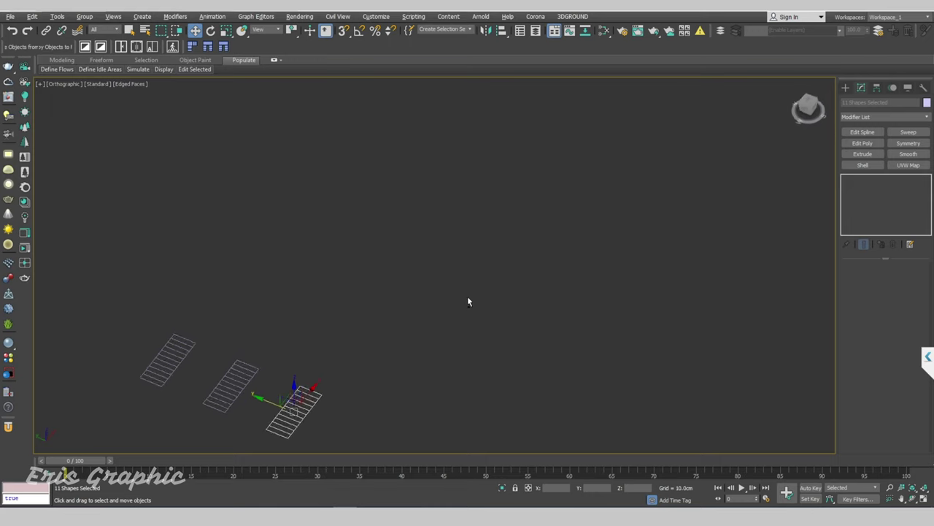
pyautogui.click(409, 336)
pyautogui.scroll(5, 248, 341)
pyautogui.moveTo(248, 341)
pyautogui.mouseDown(button='middle')
pyautogui.moveTo(338, 296)
pyautogui.moveTo(348, 342)
pyautogui.mouseUp(button='middle')
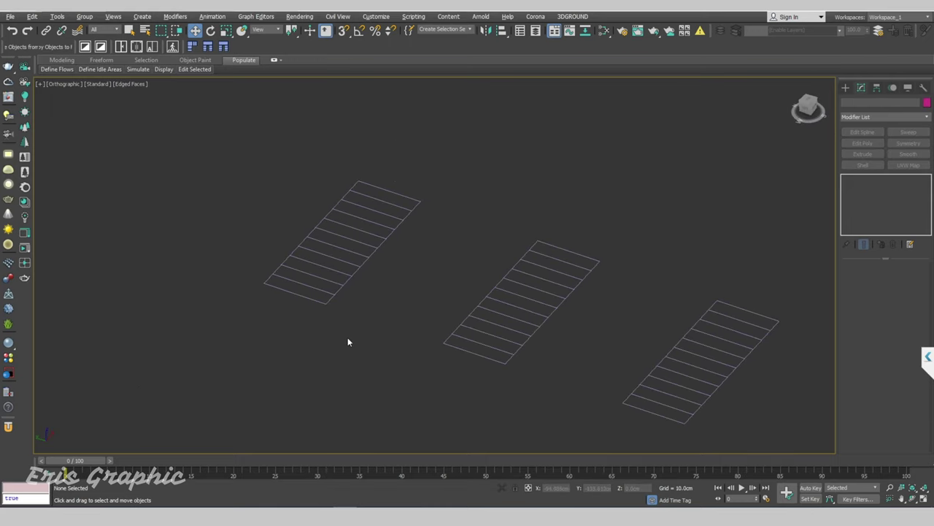
pyautogui.moveTo(319, 308); pyautogui.dragTo(307, 343, button='middle')
pyautogui.moveTo(268, 272); pyautogui.dragTo(319, 123)
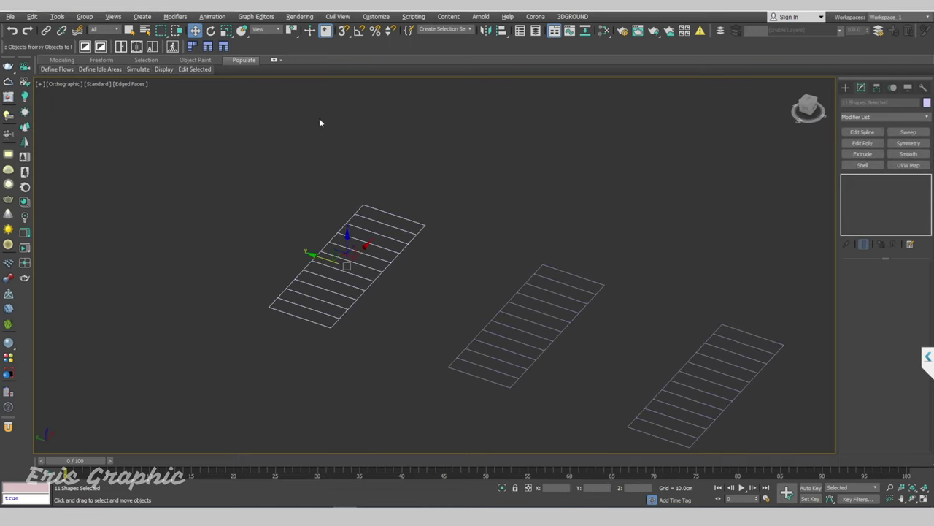
pyautogui.click(224, 46)
pyautogui.moveTo(460, 142); pyautogui.dragTo(627, 101)
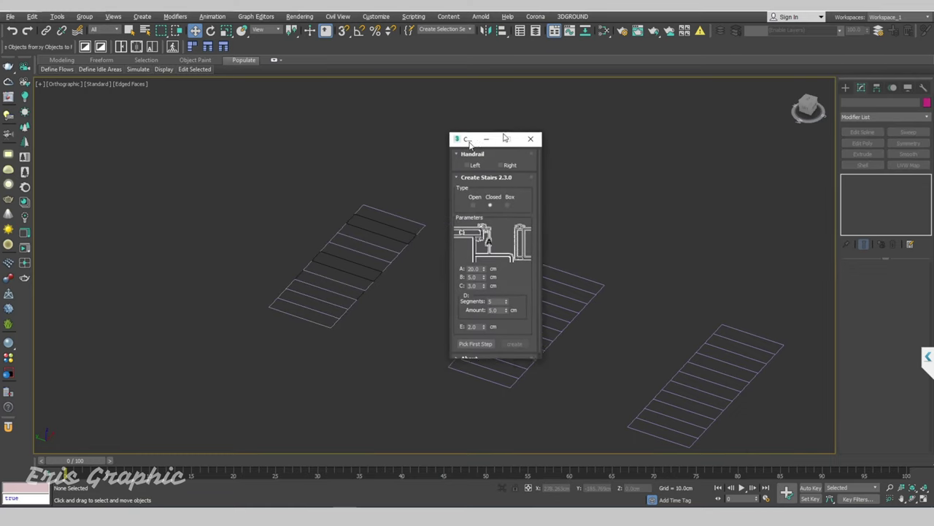
pyautogui.doubleClick(615, 232)
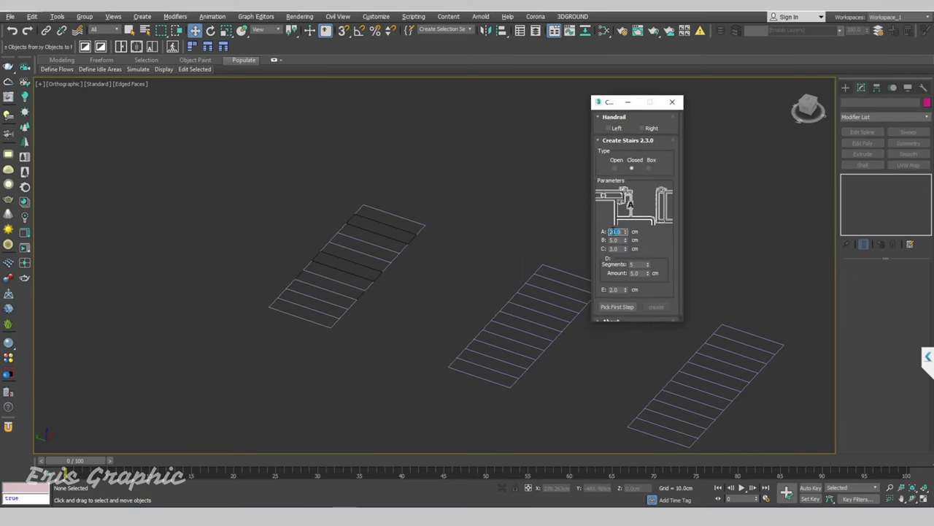
pyautogui.write('17')
pyautogui.press('Tab')
pyautogui.press('Tab')
pyautogui.doubleClick(639, 273)
pyautogui.write('2')
pyautogui.click(617, 307)
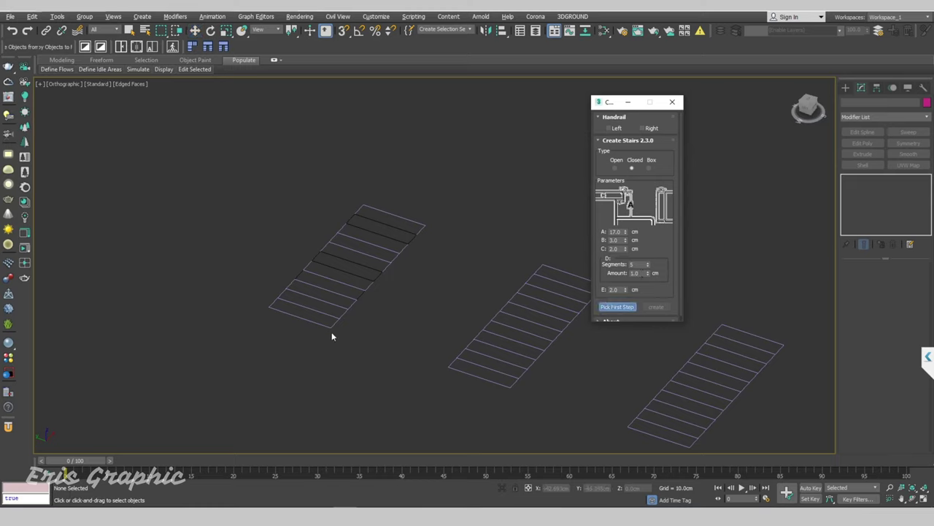
pyautogui.scroll(2, 332, 336)
pyautogui.click(314, 314)
pyautogui.moveTo(413, 313); pyautogui.dragTo(313, 334, button='middle')
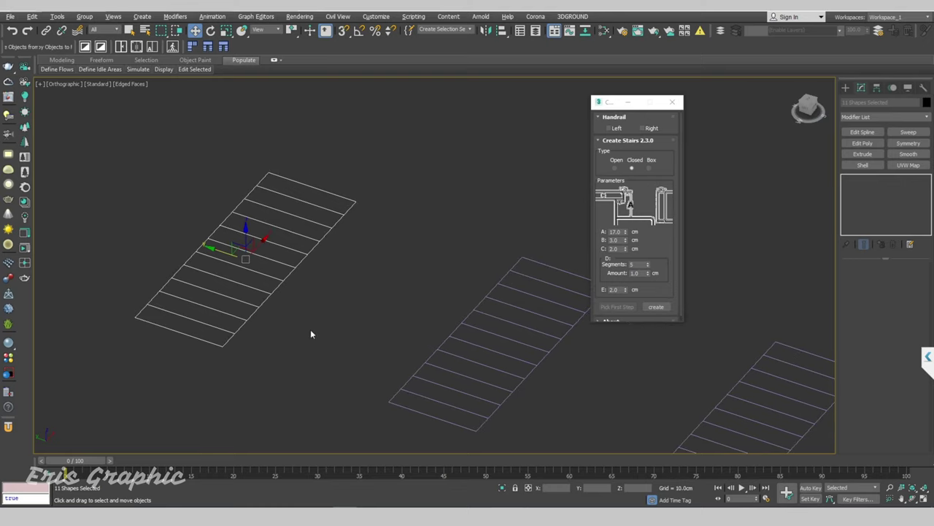
pyautogui.click(656, 308)
pyautogui.scroll(-5, 408, 223)
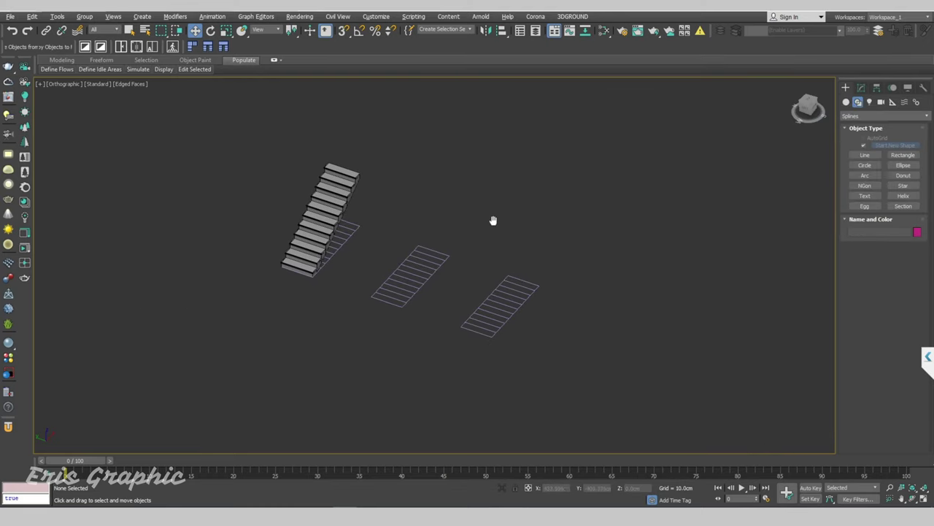
pyautogui.moveTo(493, 220); pyautogui.dragTo(478, 217, button='middle')
pyautogui.scroll(3, 396, 171)
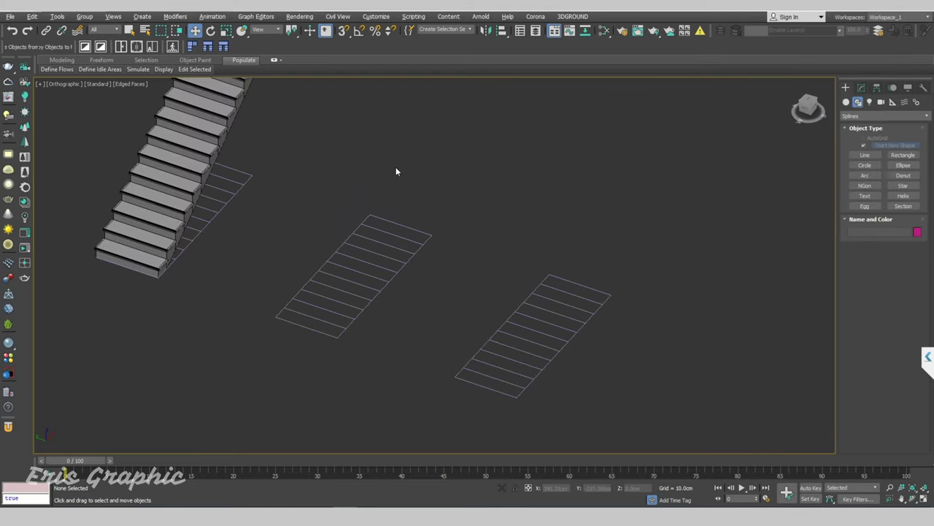
pyautogui.scroll(-3, 416, 217)
pyautogui.scroll(2, 406, 228)
# Select the middle stair outline and launch the Create Stairs script.
pyautogui.scroll(2, 348, 192)
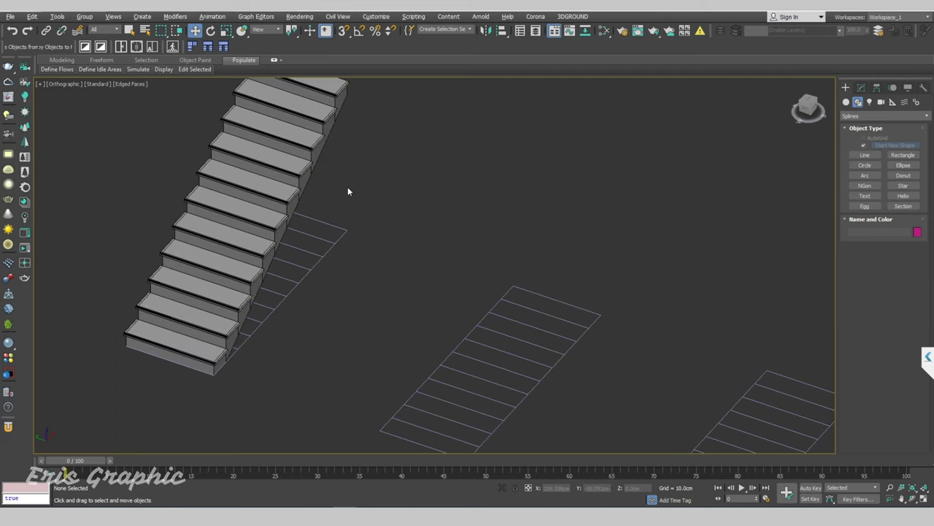
pyautogui.click(274, 136)
pyautogui.click(347, 179)
pyautogui.scroll(-4, 348, 179)
pyautogui.scroll(2, 409, 242)
pyautogui.moveTo(370, 189); pyautogui.dragTo(480, 309)
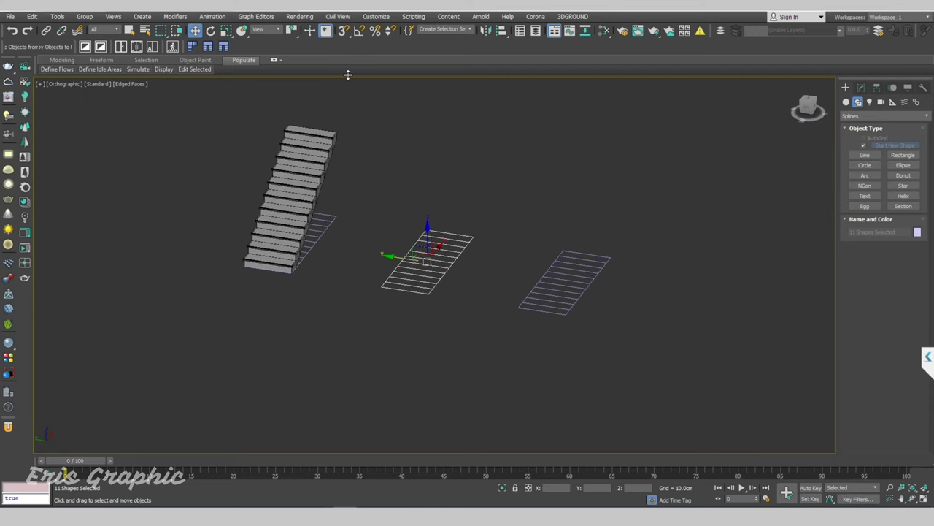
pyautogui.moveTo(496, 147)
pyautogui.mouseDown(button='middle')
pyautogui.moveTo(456, 159)
pyautogui.moveTo(460, 172)
pyautogui.mouseUp(button='middle')
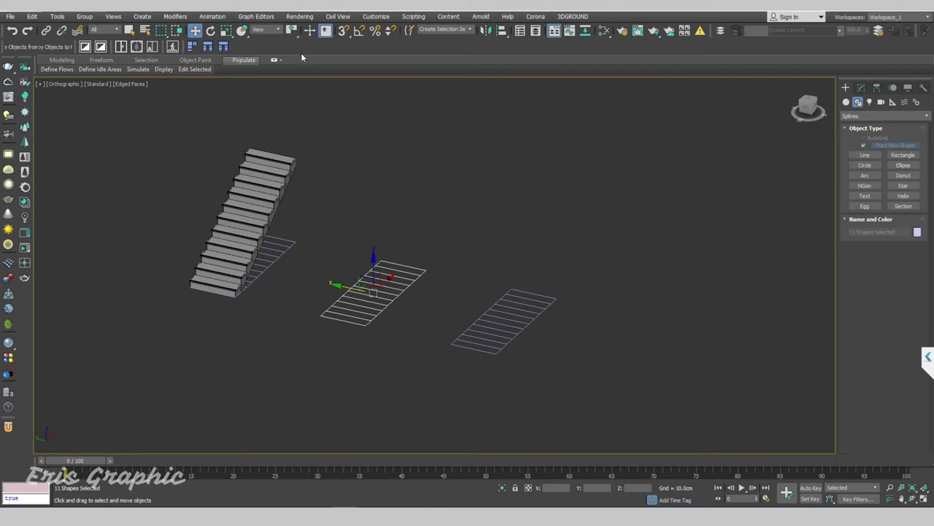
pyautogui.scroll(1, 314, 59)
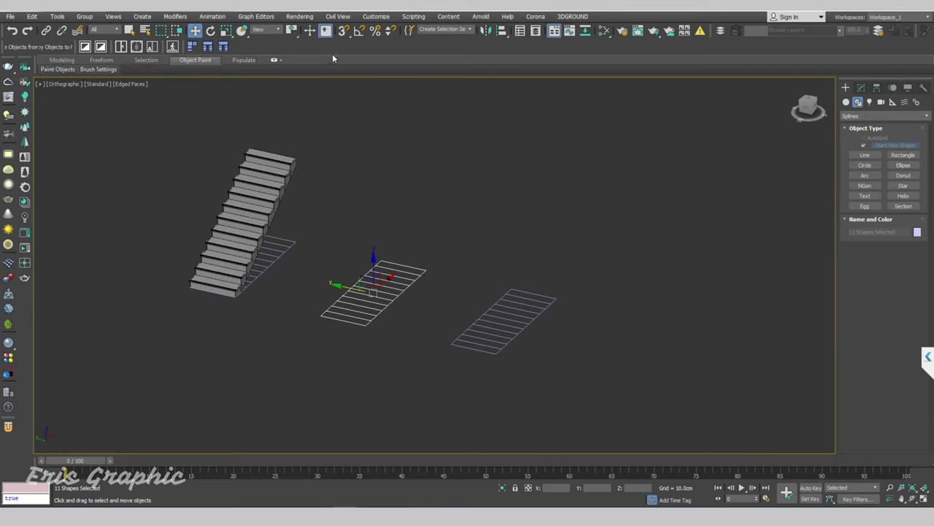
pyautogui.click(223, 46)
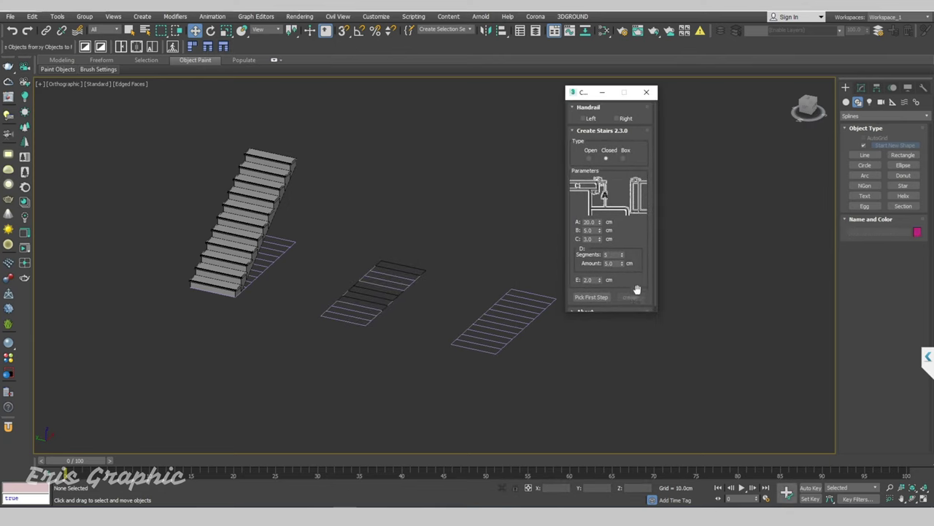
# Generate Open-type stairs with A 17, B 3, C 2, Amount 1 from the outline's first step.
pyautogui.doubleClick(596, 224)
pyautogui.write('7')
pyautogui.press('Tab')
pyautogui.press('Tab')
pyautogui.write('2')
pyautogui.doubleClick(613, 263)
pyautogui.write('1')
pyautogui.press('Tab')
pyautogui.click(589, 158)
pyautogui.click(597, 298)
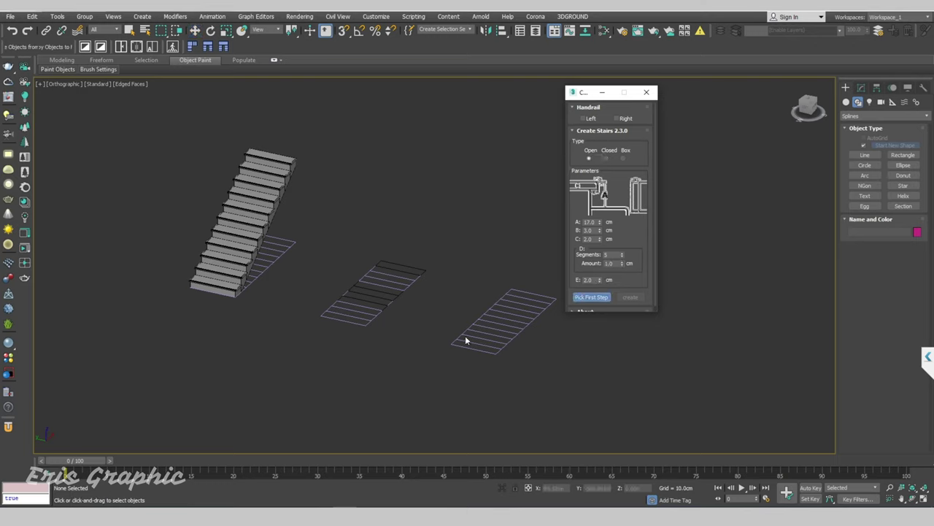
pyautogui.scroll(5, 408, 332)
pyautogui.click(272, 299)
pyautogui.scroll(-5, 314, 296)
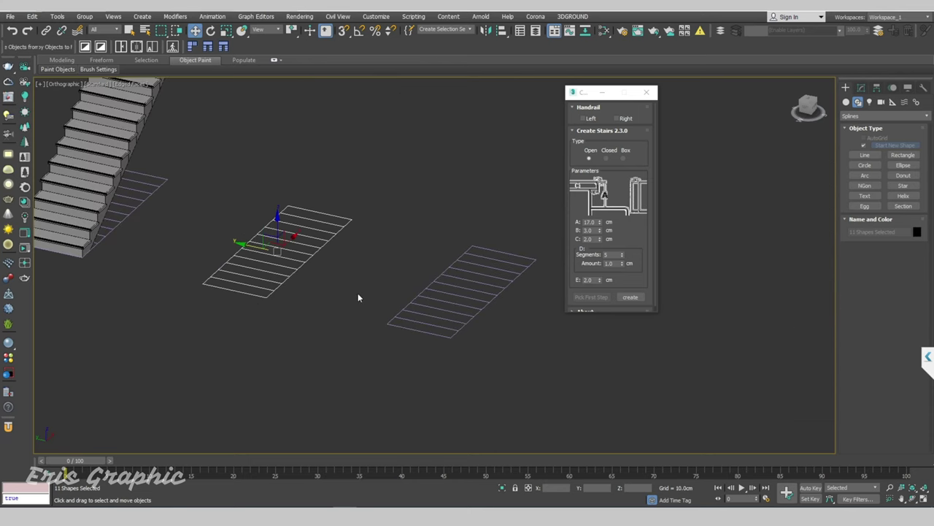
pyautogui.scroll(-1, 358, 293)
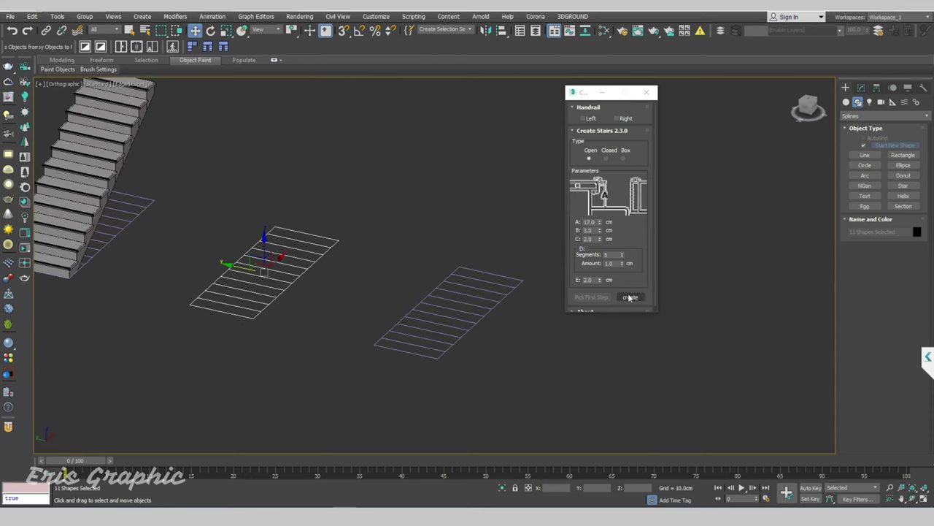
pyautogui.click(636, 299)
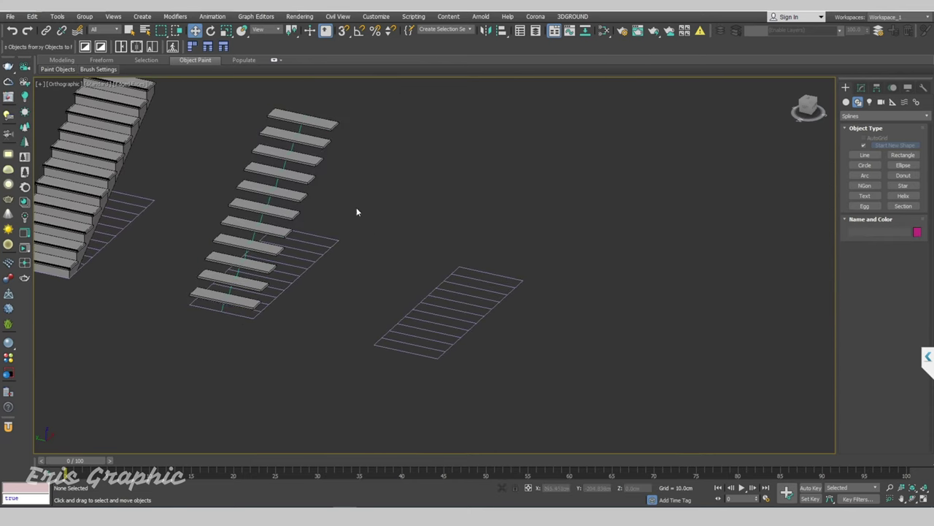
# View the open stairs from the side and select the right stair outline.
pyautogui.scroll(-3, 357, 209)
pyautogui.moveTo(342, 187)
pyautogui.keyDown('alt'); pyautogui.mouseDown(button='middle')
pyautogui.moveTo(306, 167)
pyautogui.moveTo(326, 177)
pyautogui.mouseUp(button='middle'); pyautogui.keyUp('alt')
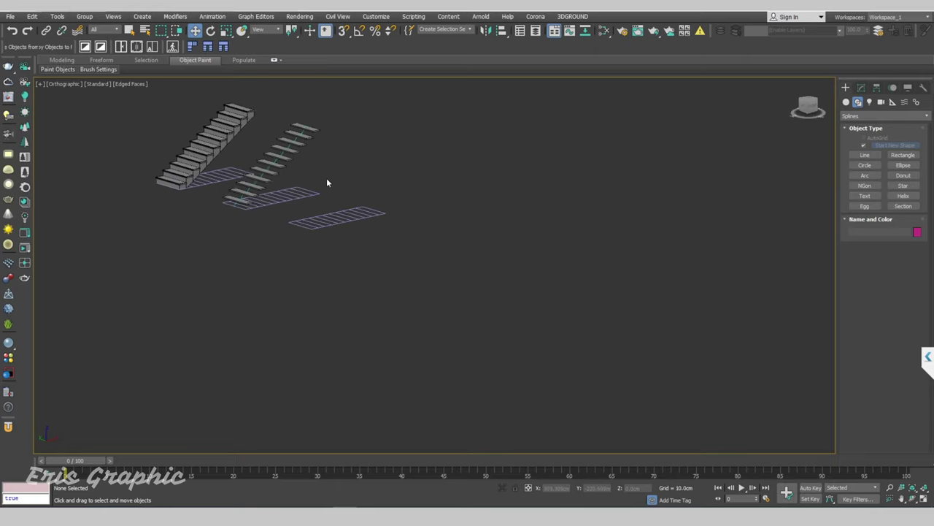
pyautogui.scroll(3, 326, 178)
pyautogui.scroll(3, 408, 234)
pyautogui.moveTo(370, 213); pyautogui.dragTo(572, 387)
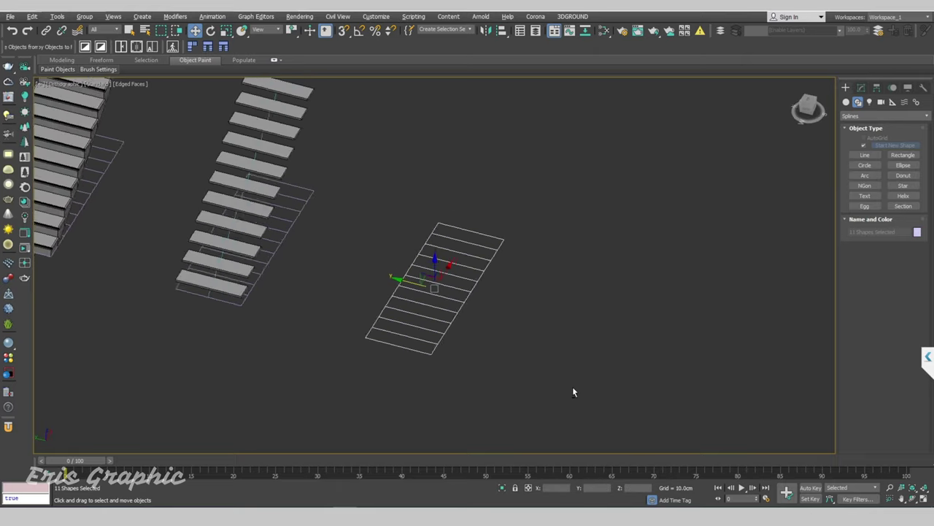
pyautogui.moveTo(573, 386)
pyautogui.keyDown('alt'); pyautogui.mouseDown(button='middle')
pyautogui.moveTo(562, 379)
pyautogui.moveTo(583, 395)
pyautogui.mouseUp(button='middle'); pyautogui.keyUp('alt')
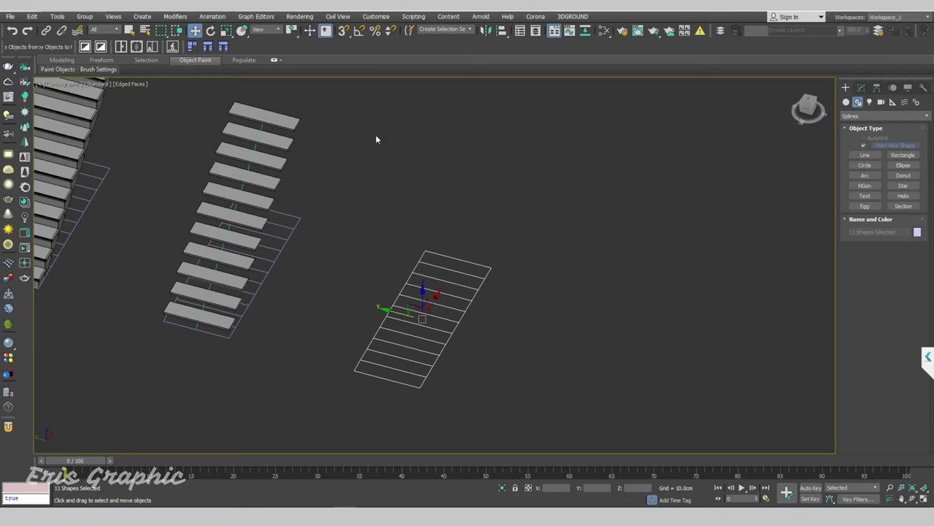
pyautogui.moveTo(375, 135); pyautogui.dragTo(334, 106, button='middle')
# Relaunch Create Stairs and pick the bottom step of the right outline.
pyautogui.click(224, 47)
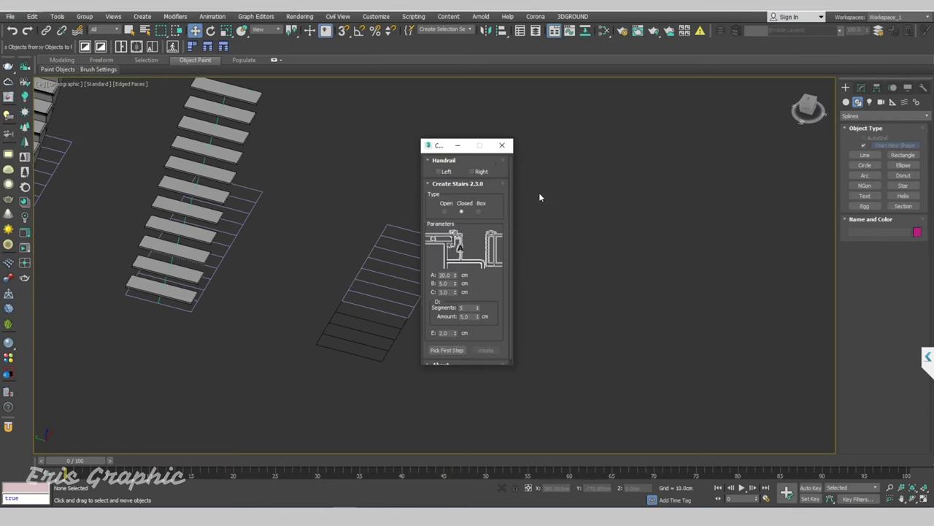
pyautogui.moveTo(440, 146); pyautogui.dragTo(610, 112)
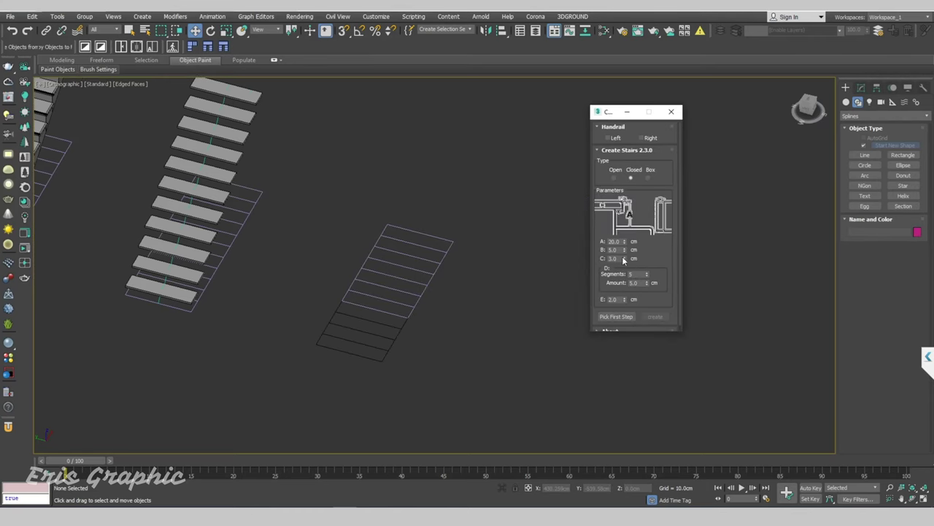
pyautogui.click(616, 316)
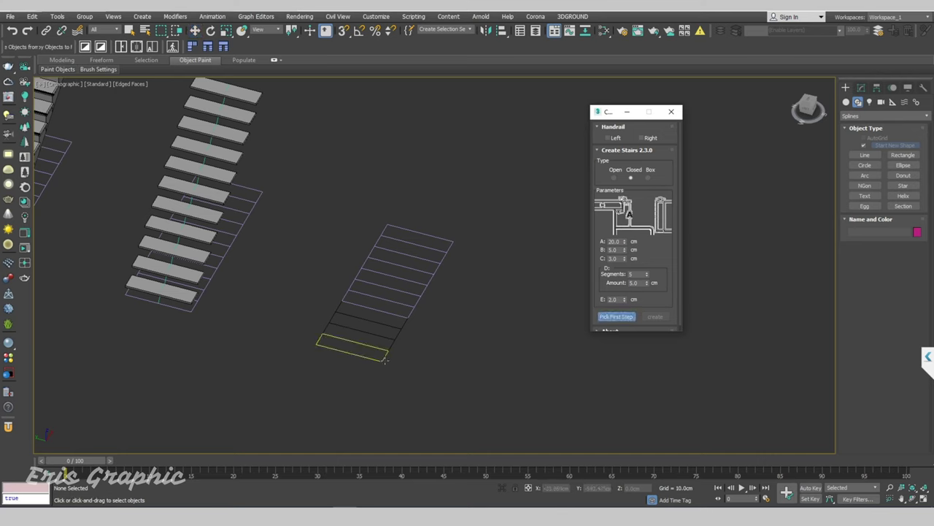
pyautogui.click(384, 355)
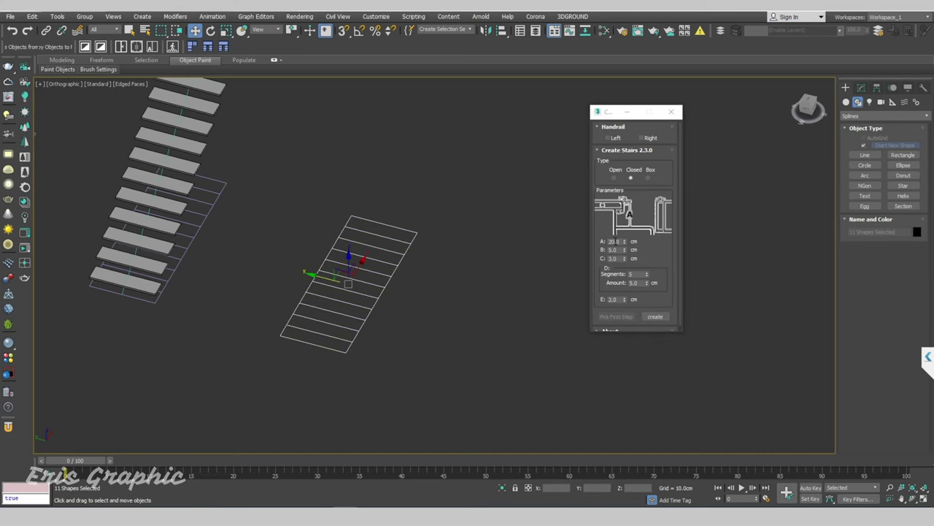
# Create Box-type stairs with A 17, B 3, C 2 and Amount 1.
pyautogui.doubleClick(613, 241)
pyautogui.write('1')
pyautogui.press('Tab')
pyautogui.write('3')
pyautogui.press('Tab')
pyautogui.write('2')
pyautogui.press('Tab')
pyautogui.press('Tab')
pyautogui.write('1')
pyautogui.press('Tab')
pyautogui.click(649, 179)
pyautogui.click(648, 320)
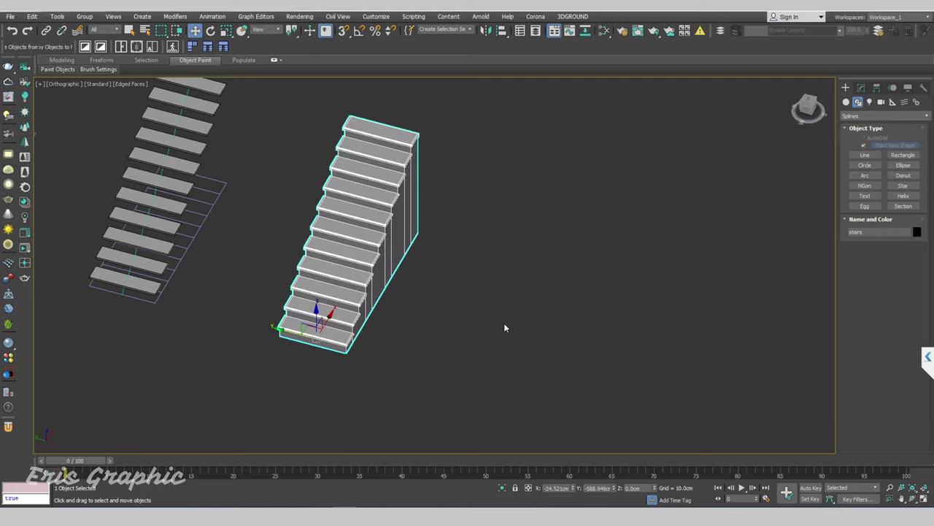
# Review all three staircases, then switch to Top view of the landing-turn outlines.
pyautogui.scroll(-3, 504, 322)
pyautogui.scroll(-3, 484, 311)
pyautogui.keyDown('alt'); pyautogui.moveTo(494, 323); pyautogui.dragTo(528, 335, button='middle'); pyautogui.keyUp('alt')
pyautogui.scroll(5, 530, 340)
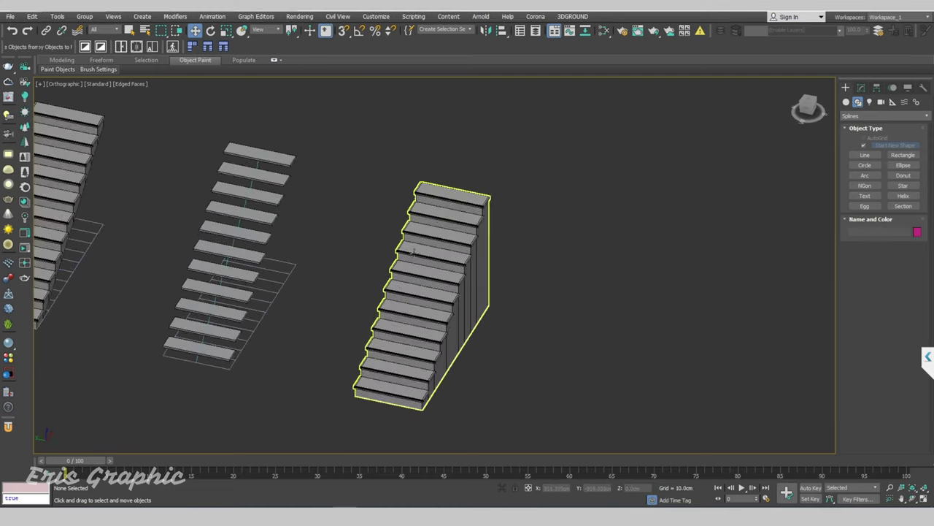
pyautogui.scroll(-3, 428, 371)
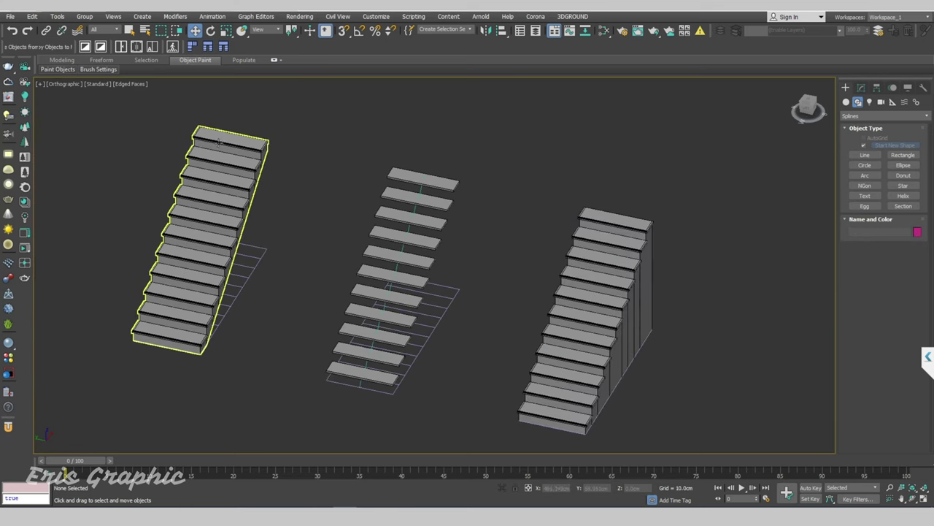
pyautogui.scroll(-4, 445, 176)
pyautogui.scroll(1, 330, 135)
pyautogui.scroll(1, 409, 166)
pyautogui.scroll(2, 428, 190)
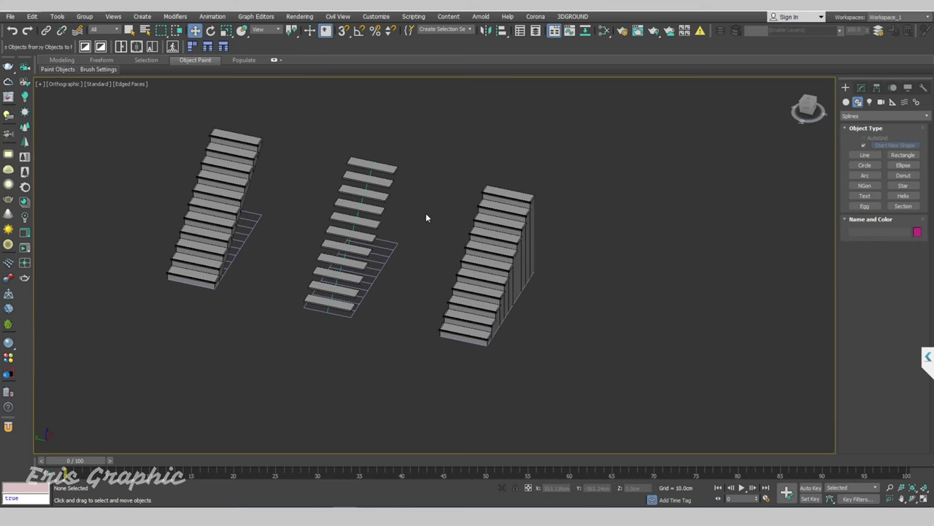
pyautogui.moveTo(428, 217)
pyautogui.mouseDown(button='middle')
pyautogui.moveTo(450, 214)
pyautogui.moveTo(465, 230)
pyautogui.mouseUp(button='middle')
pyautogui.scroll(2, 450, 212)
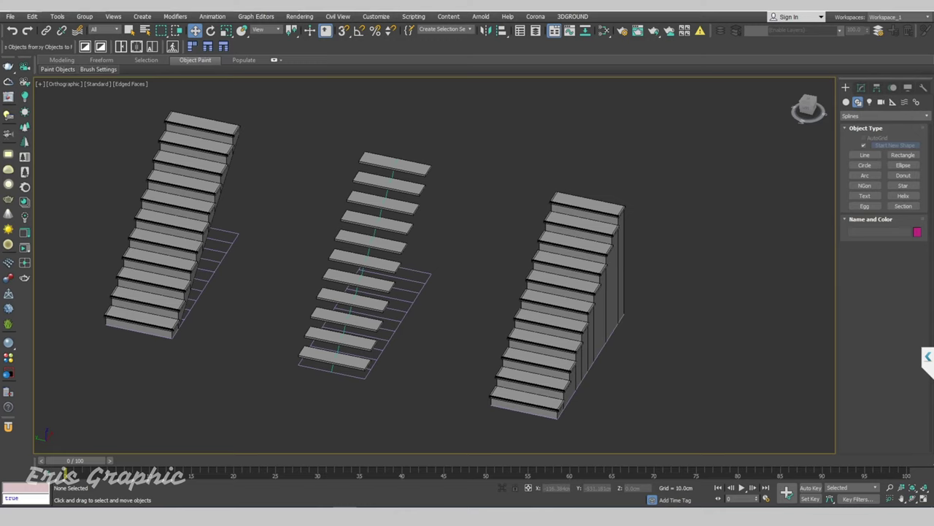
pyautogui.press('t')
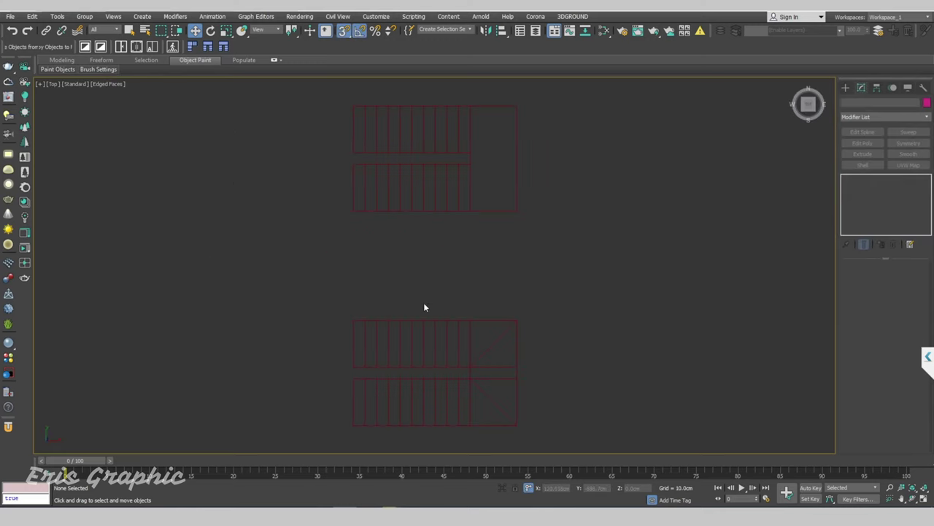
# Select the left landing-turn outline and launch the Create Stairs script.
pyautogui.moveTo(373, 125); pyautogui.dragTo(540, 438)
pyautogui.keyDown('alt'); pyautogui.moveTo(467, 292); pyautogui.dragTo(523, 206, button='middle'); pyautogui.keyUp('alt')
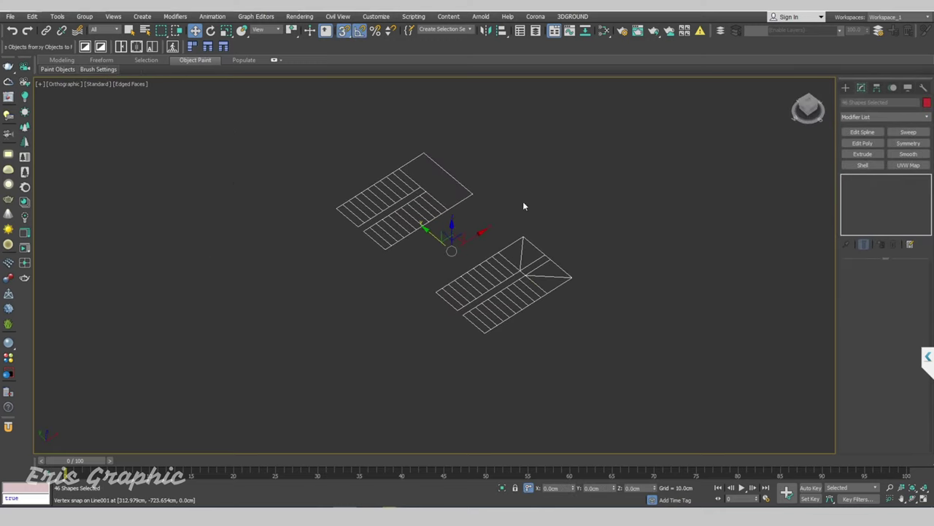
pyautogui.click(523, 207)
pyautogui.keyDown('alt'); pyautogui.moveTo(457, 299); pyautogui.dragTo(494, 325, button='middle'); pyautogui.keyUp('alt')
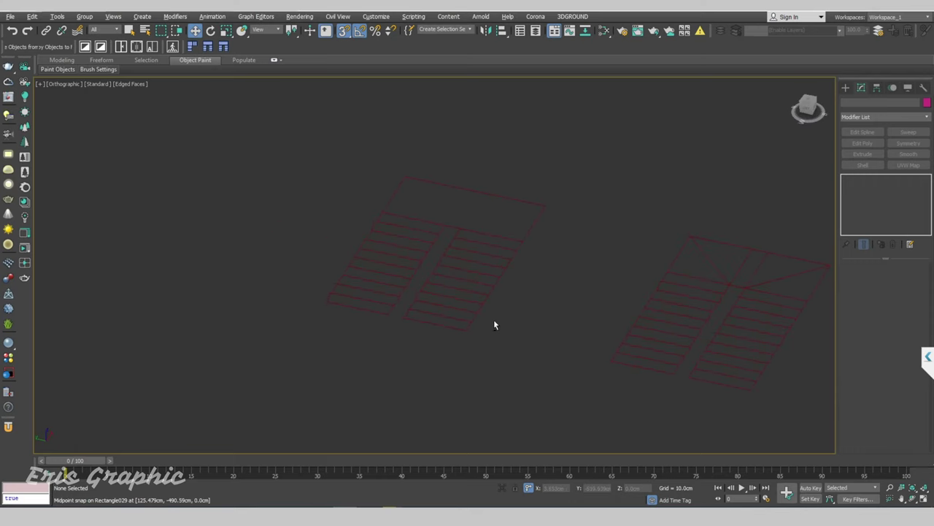
pyautogui.moveTo(527, 360); pyautogui.dragTo(314, 165)
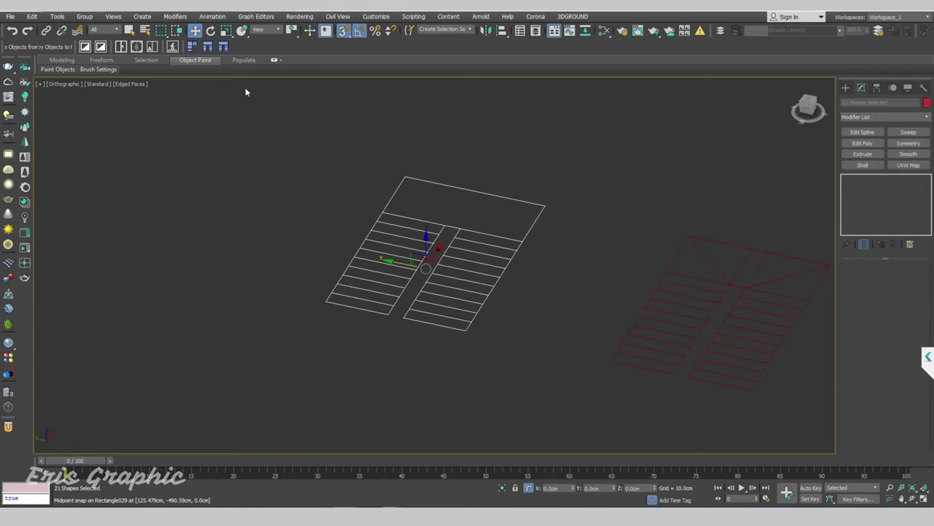
pyautogui.click(226, 30)
pyautogui.click(224, 47)
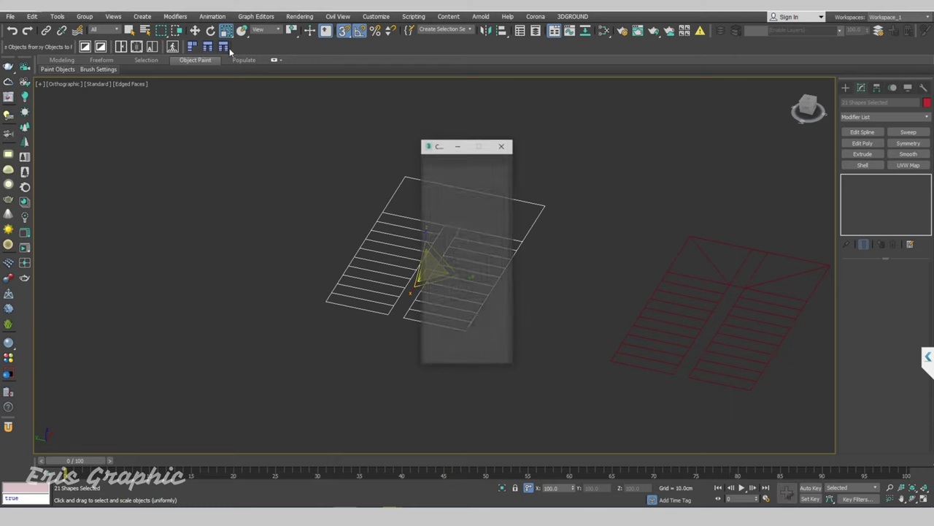
# Build closed landing-turn stairs from its first step with A 17, B 3, C 2, Amount 1.
pyautogui.click(556, 327)
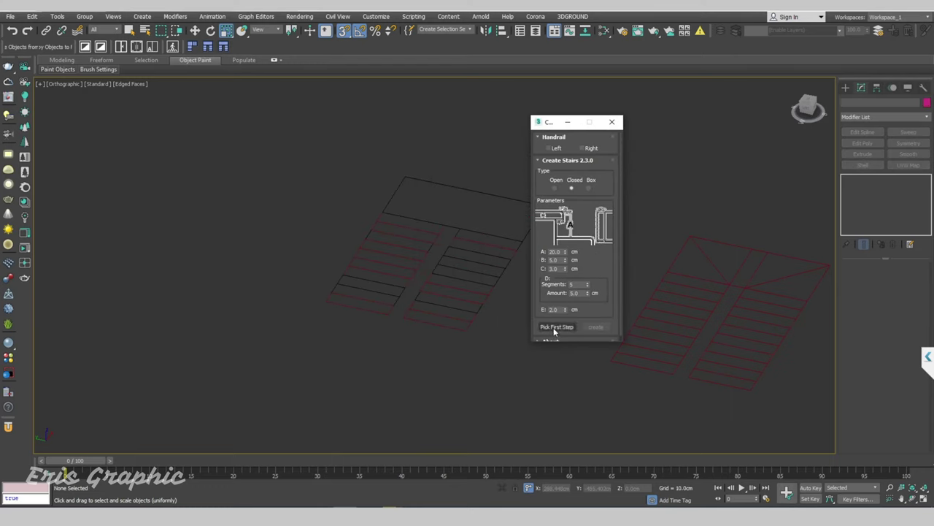
pyautogui.click(365, 317)
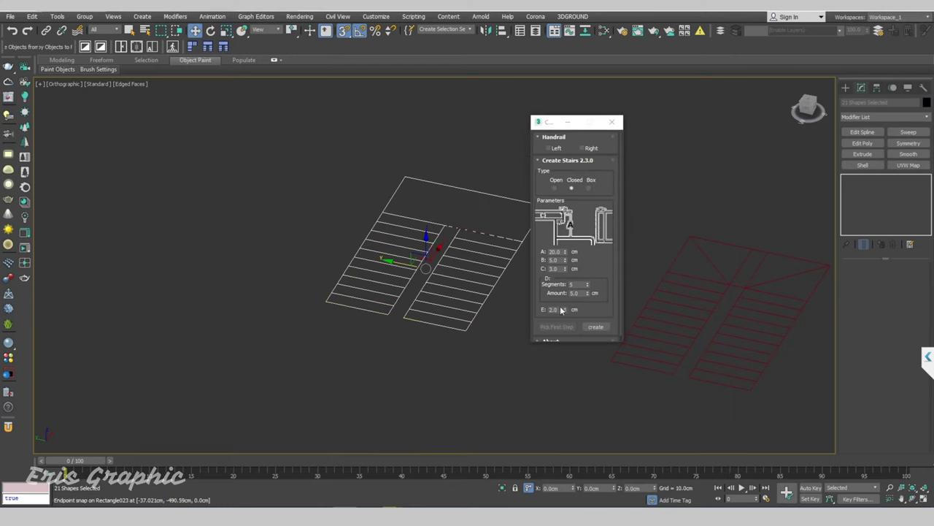
pyautogui.doubleClick(555, 251)
pyautogui.press('Tab')
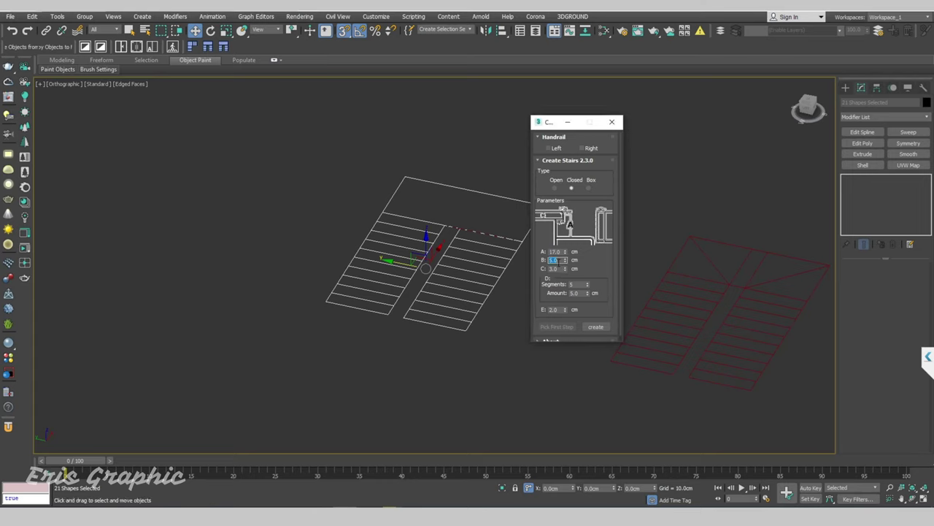
pyautogui.press('Tab')
pyautogui.doubleClick(574, 292)
pyautogui.write('1')
pyautogui.press('Tab')
pyautogui.click(597, 328)
# Select the right landing-turn outline and reopen Create Stairs.
pyautogui.moveTo(510, 319)
pyautogui.keyDown('alt'); pyautogui.mouseDown(button='middle')
pyautogui.moveTo(495, 304)
pyautogui.moveTo(533, 310)
pyautogui.moveTo(458, 316)
pyautogui.moveTo(358, 293)
pyautogui.moveTo(400, 281)
pyautogui.mouseUp(button='middle'); pyautogui.keyUp('alt')
pyautogui.moveTo(352, 219); pyautogui.dragTo(514, 365)
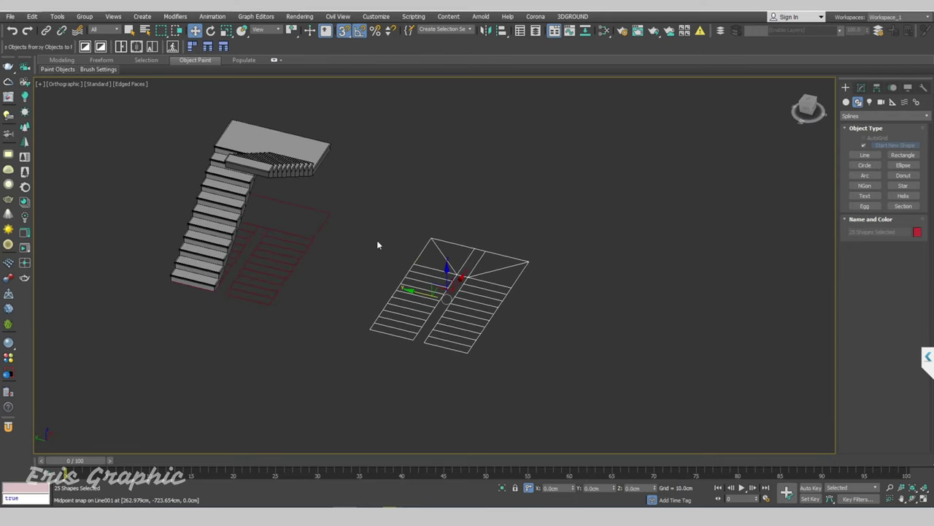
pyautogui.click(224, 47)
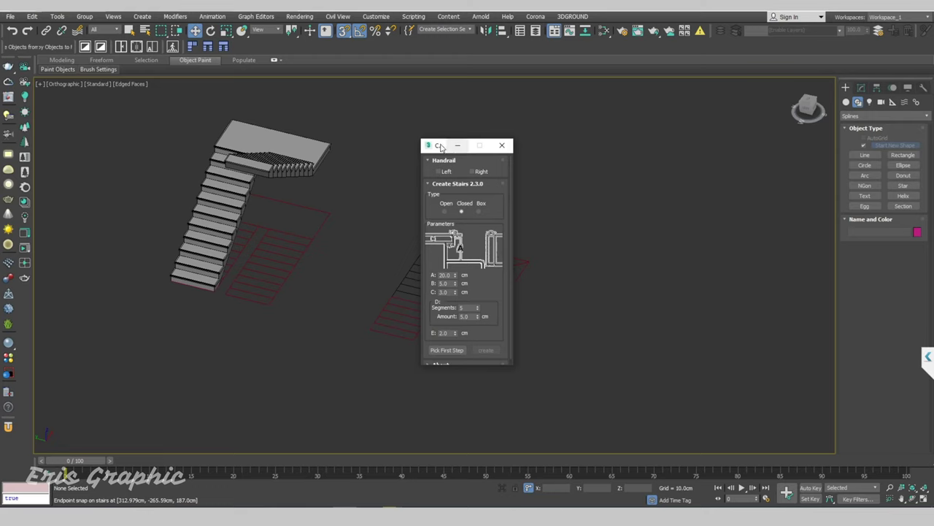
# Set A to 17, B to 3, C to 2 and Amount to 1 in the Create Stairs dialog.
pyautogui.moveTo(442, 146); pyautogui.dragTo(634, 146)
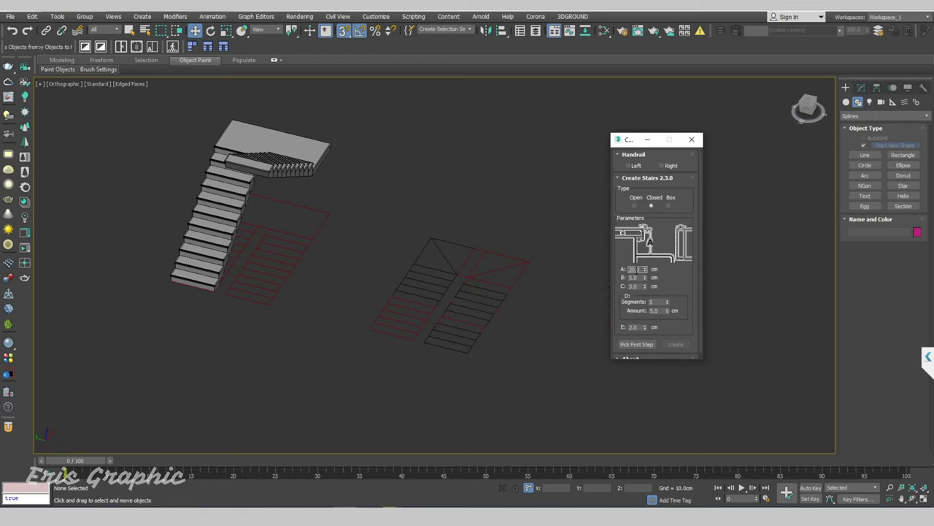
pyautogui.write('17')
pyautogui.press('Tab')
pyautogui.write('3')
pyautogui.click(639, 286)
pyautogui.doubleClick(655, 310)
pyautogui.write('1')
# Pick the first landing step and build the 3D landing-turn stairs.
pyautogui.click(637, 344)
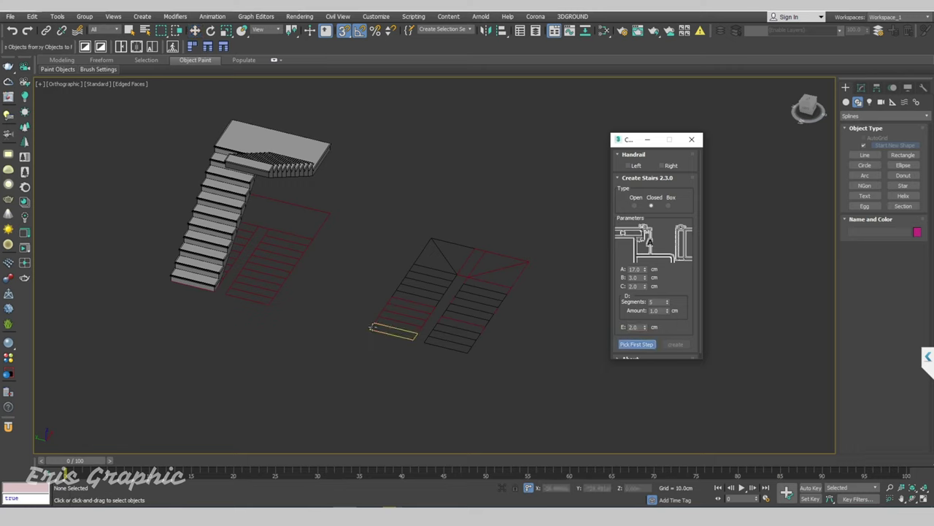
pyautogui.click(468, 349)
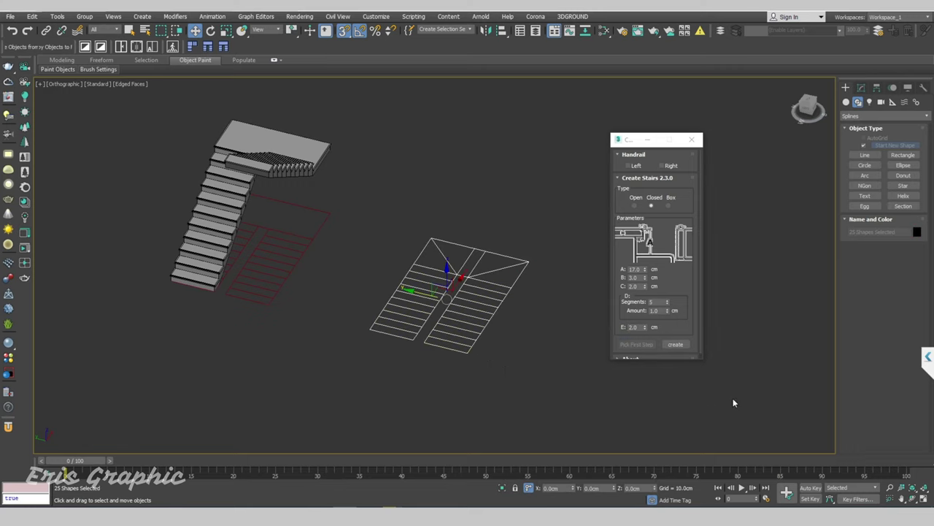
pyautogui.click(675, 344)
pyautogui.scroll(5, 571, 190)
pyautogui.moveTo(549, 214)
pyautogui.mouseDown(button='middle')
pyautogui.moveTo(623, 357)
pyautogui.moveTo(597, 329)
pyautogui.mouseUp(button='middle')
pyautogui.moveTo(604, 345)
pyautogui.keyDown('alt'); pyautogui.mouseDown(button='middle')
pyautogui.moveTo(611, 327)
pyautogui.moveTo(636, 346)
pyautogui.mouseUp(button='middle'); pyautogui.keyUp('alt')
pyautogui.scroll(3, 611, 327)
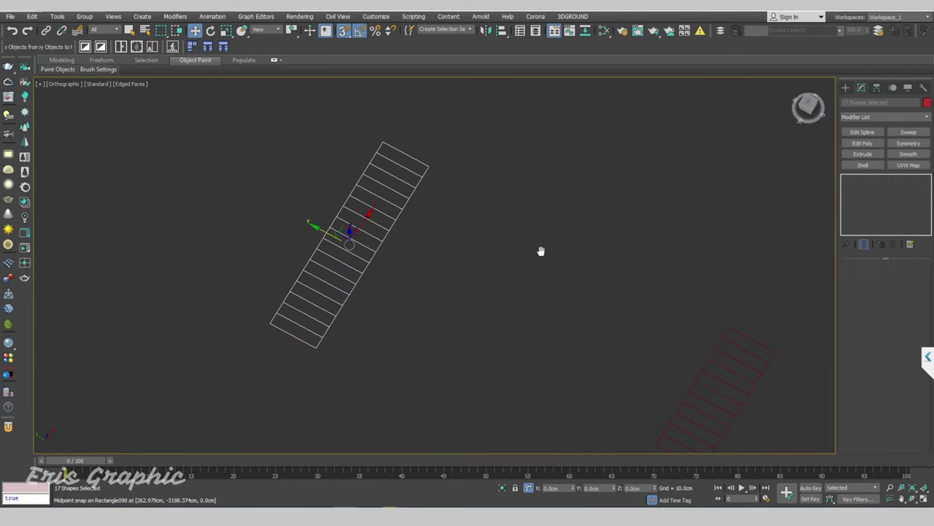
# Select the straight strip of step outlines and add a Bend modifier.
pyautogui.click(845, 87)
pyautogui.click(861, 88)
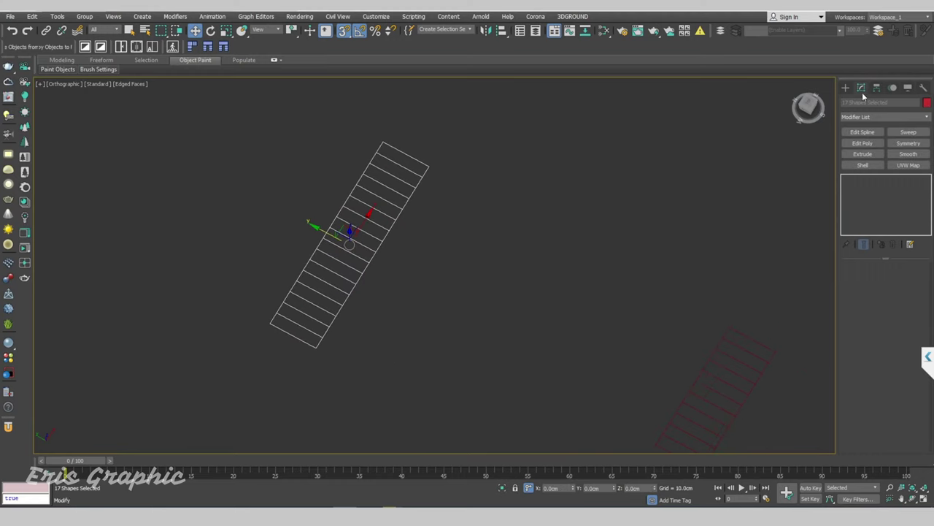
pyautogui.click(879, 116)
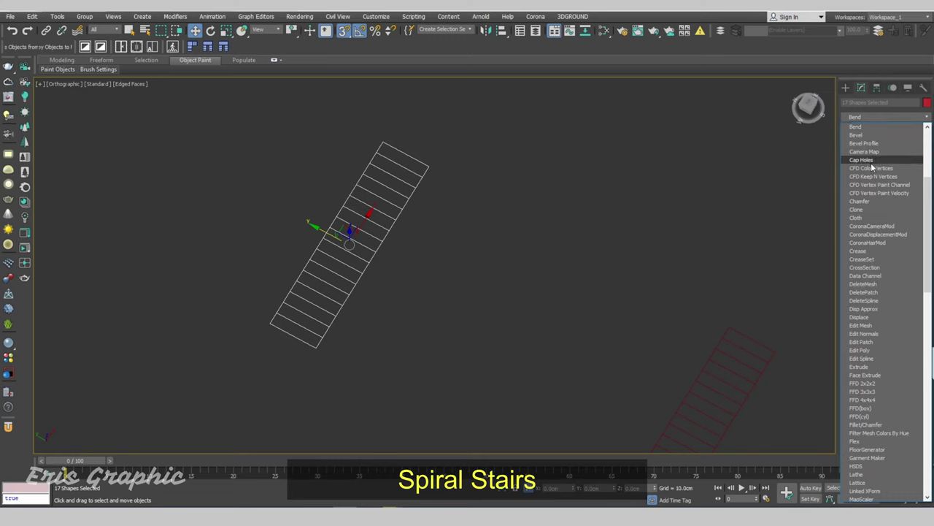
pyautogui.click(869, 164)
# Bend the outlines 360° around the X axis with a direction of 90.
pyautogui.moveTo(532, 292); pyautogui.dragTo(478, 281, button='middle')
pyautogui.moveTo(898, 285); pyautogui.dragTo(818, 284)
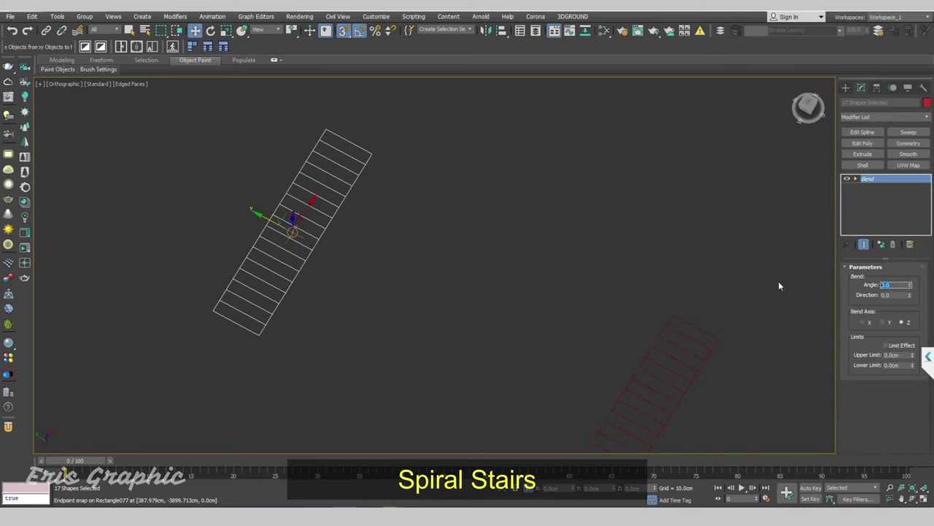
pyautogui.write('36')
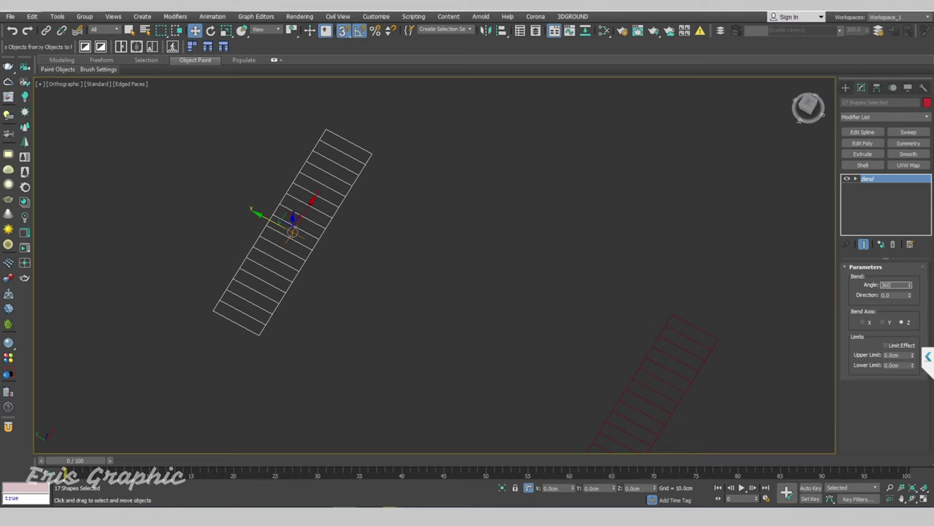
pyautogui.moveTo(803, 369)
pyautogui.keyDown('alt'); pyautogui.mouseDown(button='middle')
pyautogui.moveTo(538, 259)
pyautogui.moveTo(489, 288)
pyautogui.moveTo(383, 263)
pyautogui.moveTo(427, 278)
pyautogui.mouseUp(button='middle'); pyautogui.keyUp('alt')
pyautogui.click(865, 323)
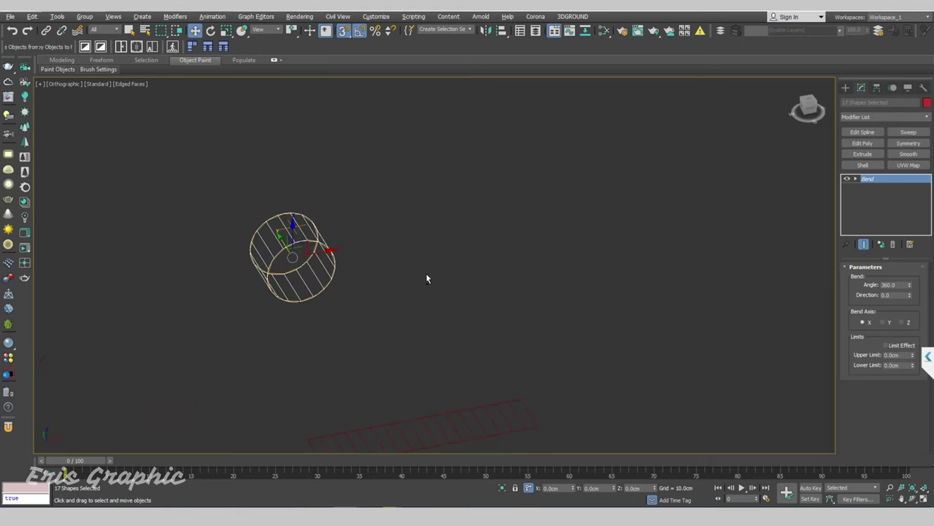
pyautogui.doubleClick(896, 296)
pyautogui.write('90')
pyautogui.press('Return')
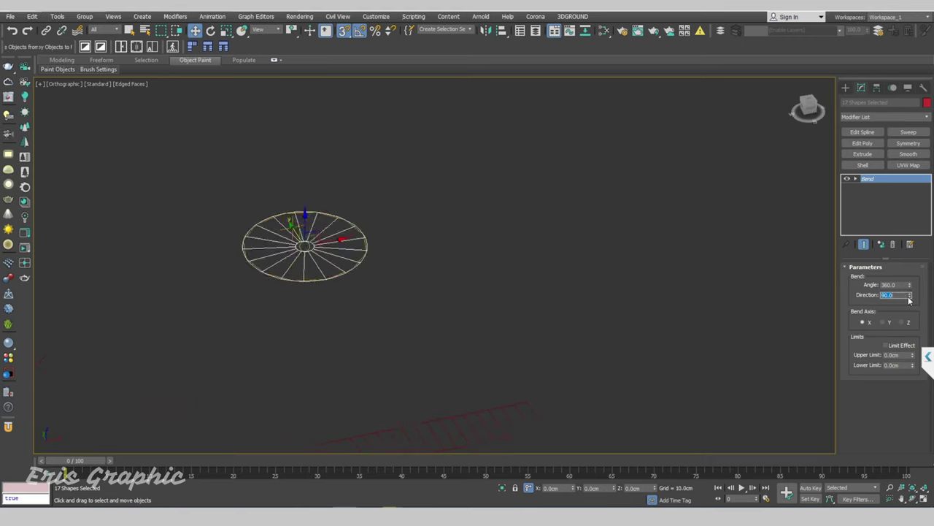
pyautogui.moveTo(408, 252)
pyautogui.keyDown('alt'); pyautogui.mouseDown(button='middle')
pyautogui.moveTo(437, 294)
pyautogui.moveTo(506, 335)
pyautogui.moveTo(514, 307)
pyautogui.mouseUp(button='middle'); pyautogui.keyUp('alt')
pyautogui.scroll(3, 417, 295)
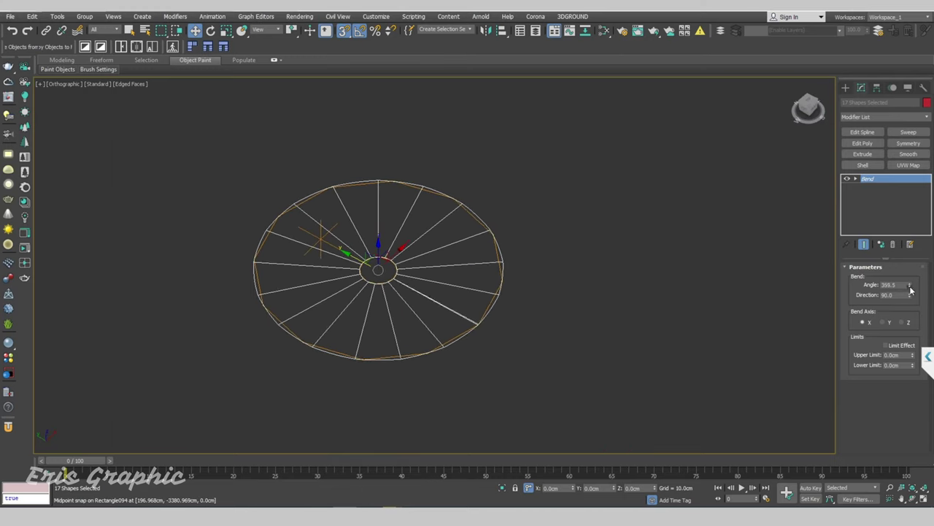
# Reduce the bend angle to 270° to open the spiral and reopen Create Stairs.
pyautogui.moveTo(909, 285); pyautogui.dragTo(920, 411)
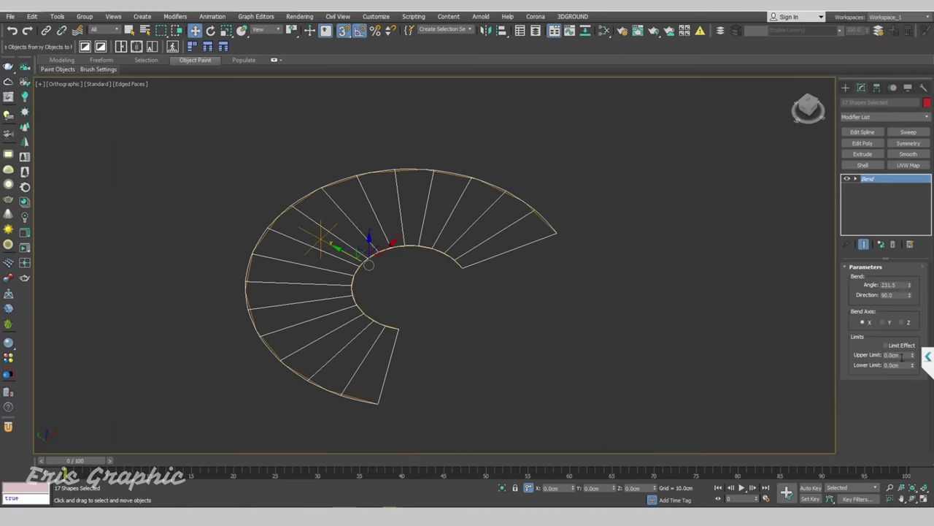
pyautogui.doubleClick(890, 285)
pyautogui.press('Return')
pyautogui.moveTo(599, 294)
pyautogui.keyDown('alt'); pyautogui.mouseDown(button='middle')
pyautogui.moveTo(582, 270)
pyautogui.moveTo(565, 317)
pyautogui.moveTo(573, 359)
pyautogui.moveTo(567, 336)
pyautogui.moveTo(586, 260)
pyautogui.mouseUp(button='middle'); pyautogui.keyUp('alt')
pyautogui.scroll(-3, 586, 261)
pyautogui.scroll(-3, 613, 210)
pyautogui.moveTo(559, 209); pyautogui.dragTo(460, 251, button='middle')
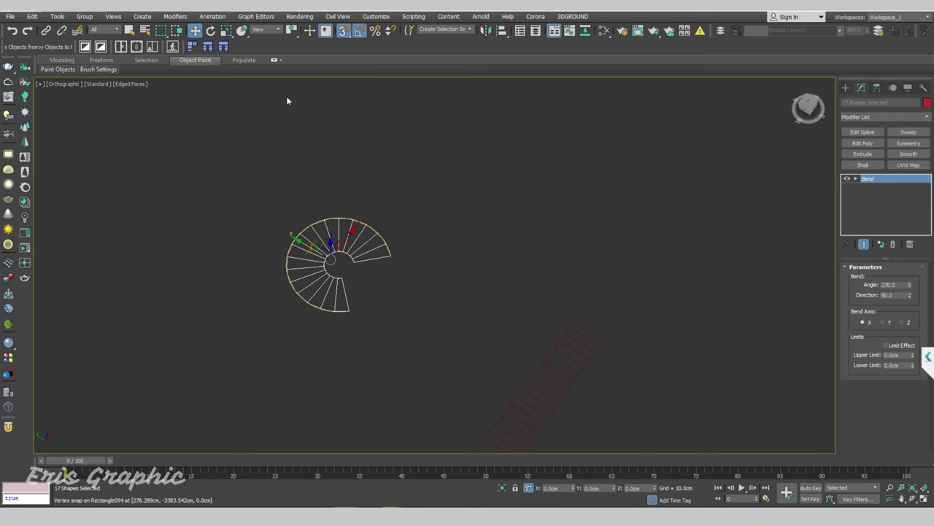
pyautogui.click(224, 47)
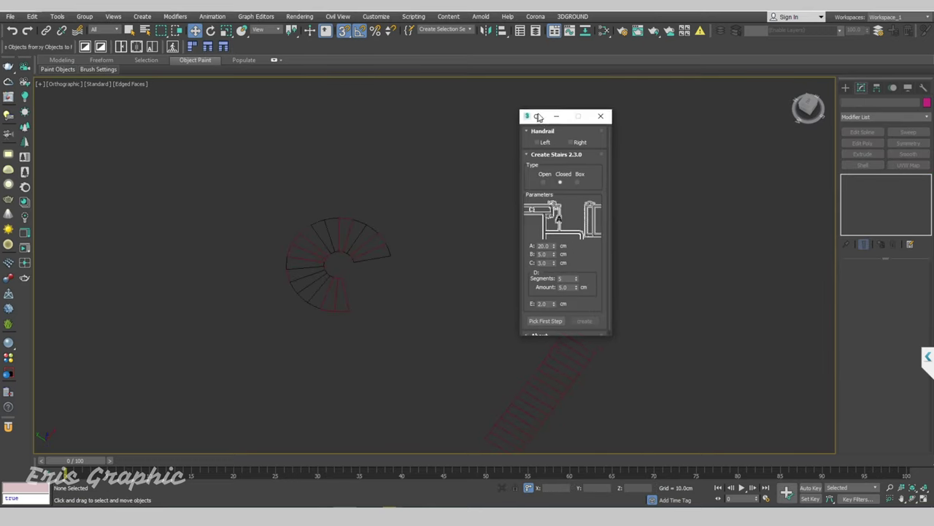
# Pick the first spiral step, set A to 17 and C to 2, and build the spiral stairs.
pyautogui.click(550, 317)
pyautogui.scroll(4, 346, 296)
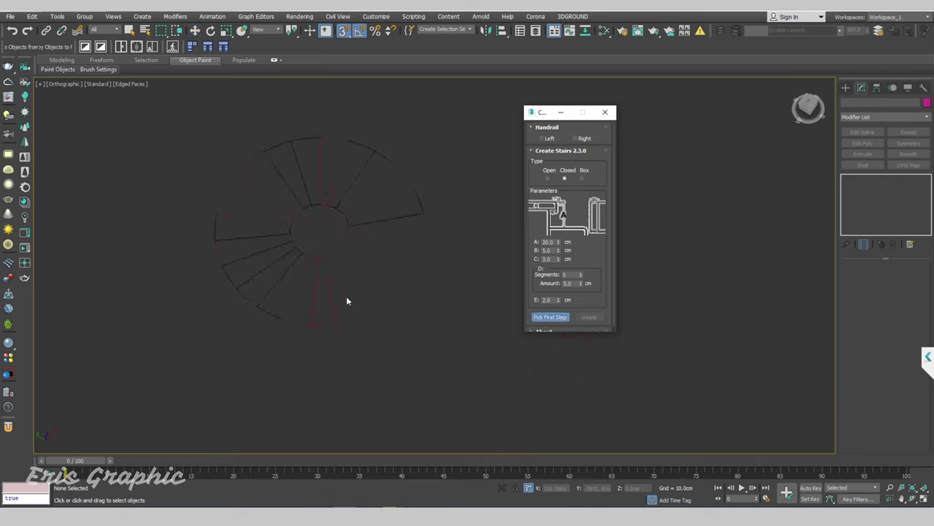
pyautogui.click(330, 291)
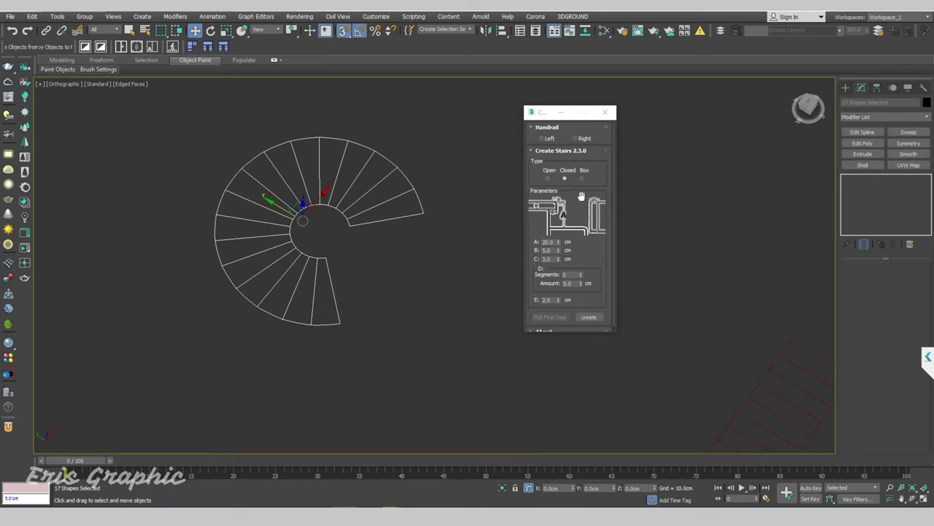
pyautogui.doubleClick(549, 242)
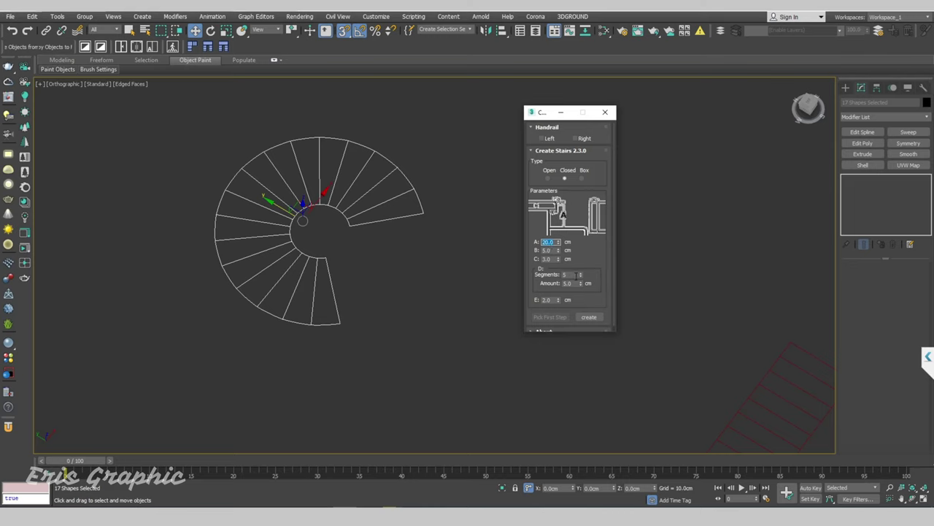
pyautogui.write('17')
pyautogui.press('Tab')
pyautogui.press('Tab')
pyautogui.write('2')
pyautogui.doubleClick(568, 283)
pyautogui.click(589, 317)
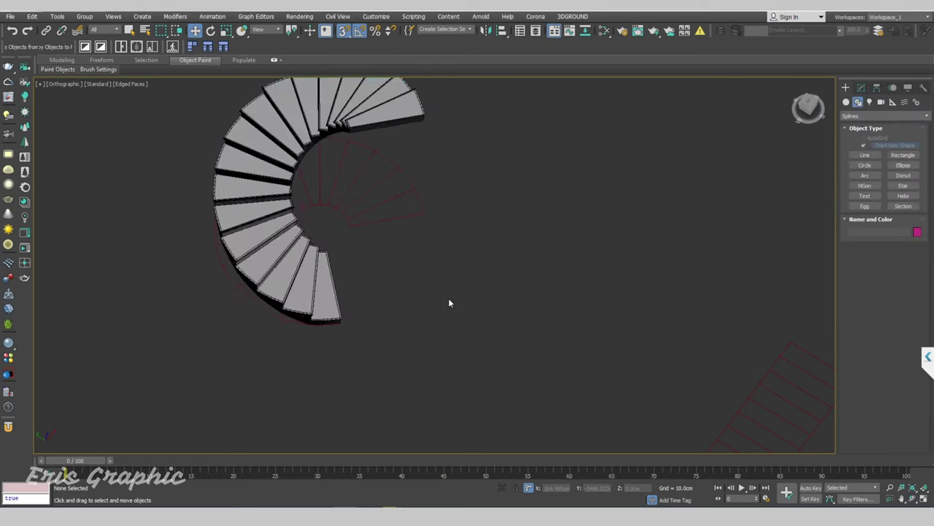
# Select the spiral staircase and switch its Editable Poly to Element selection mode.
pyautogui.moveTo(448, 303)
pyautogui.keyDown('alt'); pyautogui.mouseDown(button='middle')
pyautogui.moveTo(448, 278)
pyautogui.moveTo(548, 297)
pyautogui.moveTo(358, 289)
pyautogui.mouseUp(button='middle'); pyautogui.keyUp('alt')
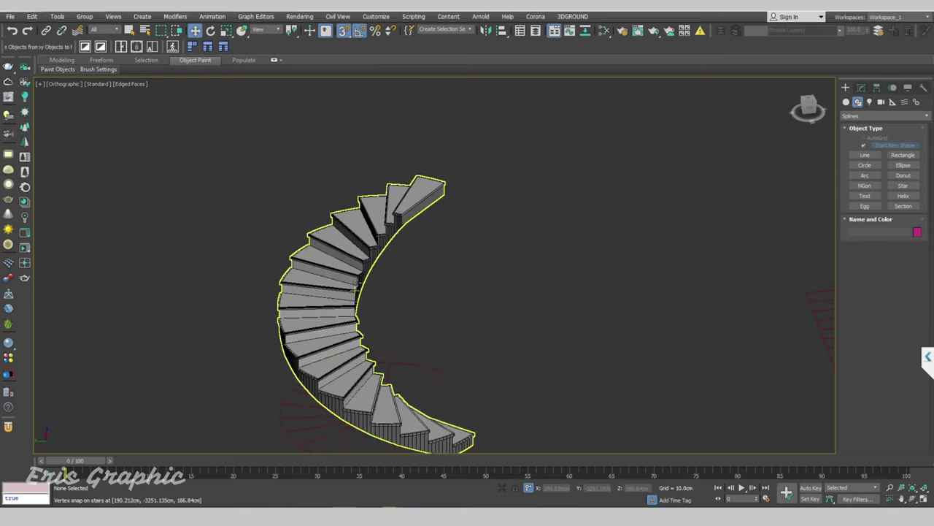
pyautogui.click(358, 289)
pyautogui.keyDown('alt'); pyautogui.moveTo(496, 276); pyautogui.dragTo(460, 278, button='middle'); pyautogui.keyUp('alt')
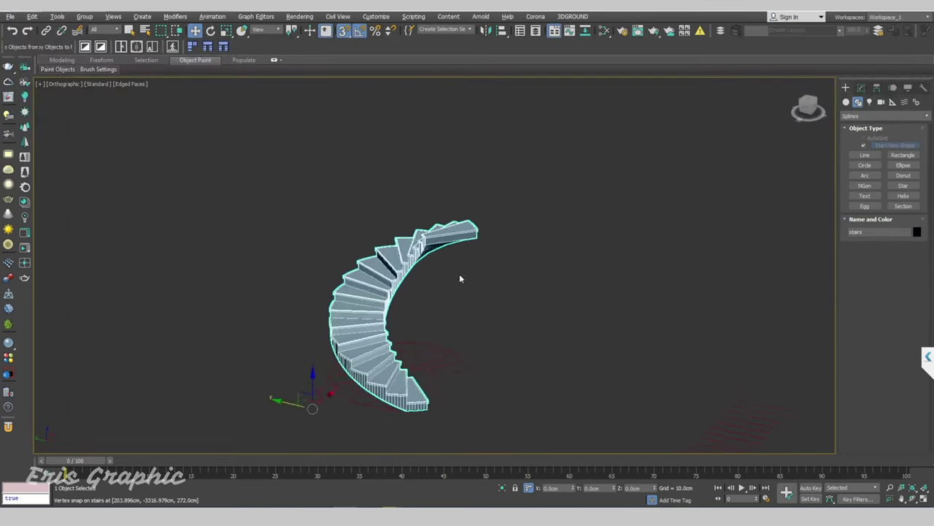
pyautogui.click(459, 277)
pyautogui.scroll(3, 449, 244)
pyautogui.click(460, 205)
pyautogui.click(861, 87)
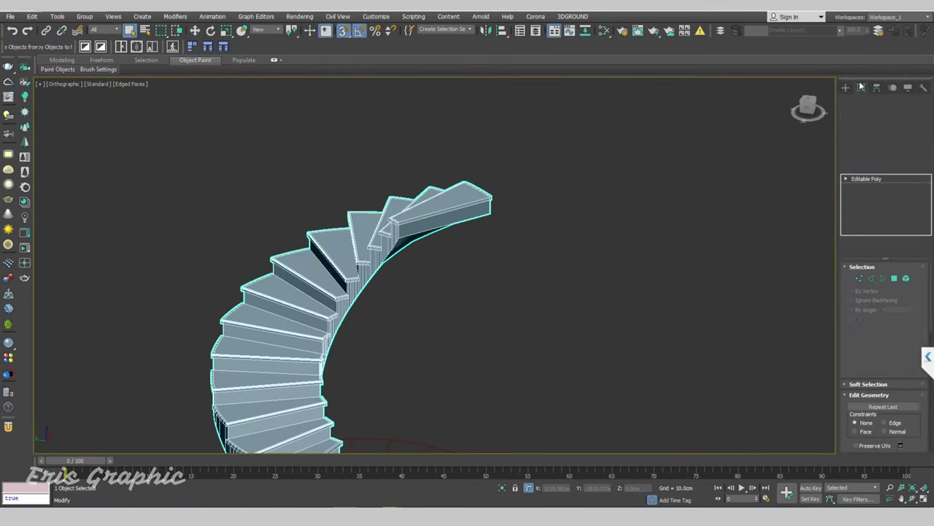
pyautogui.click(906, 278)
# Select individual steps to confirm each is separate, then pan to the straight outlines.
pyautogui.scroll(2, 475, 248)
pyautogui.click(453, 190)
pyautogui.scroll(1, 453, 190)
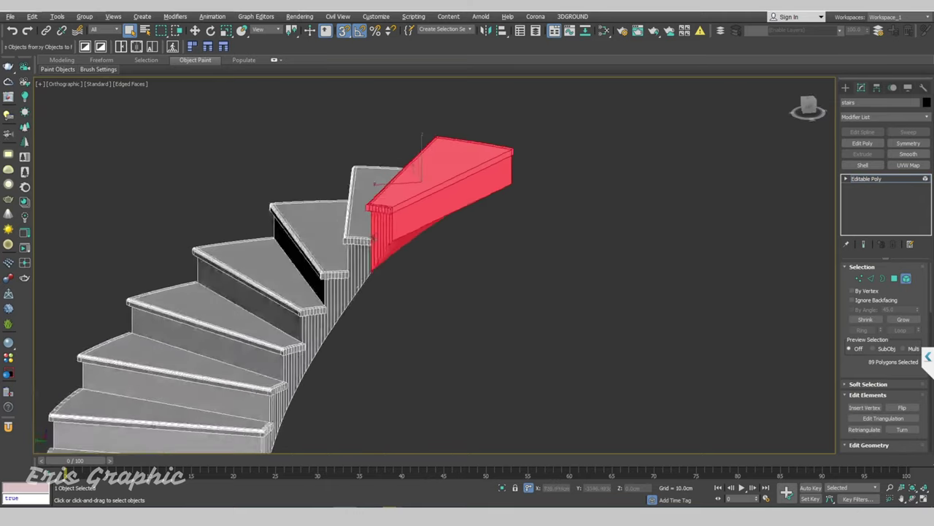
pyautogui.keyDown('alt'); pyautogui.moveTo(453, 190); pyautogui.dragTo(430, 191, button='middle'); pyautogui.keyUp('alt')
pyautogui.scroll(1, 418, 177)
pyautogui.click(322, 292)
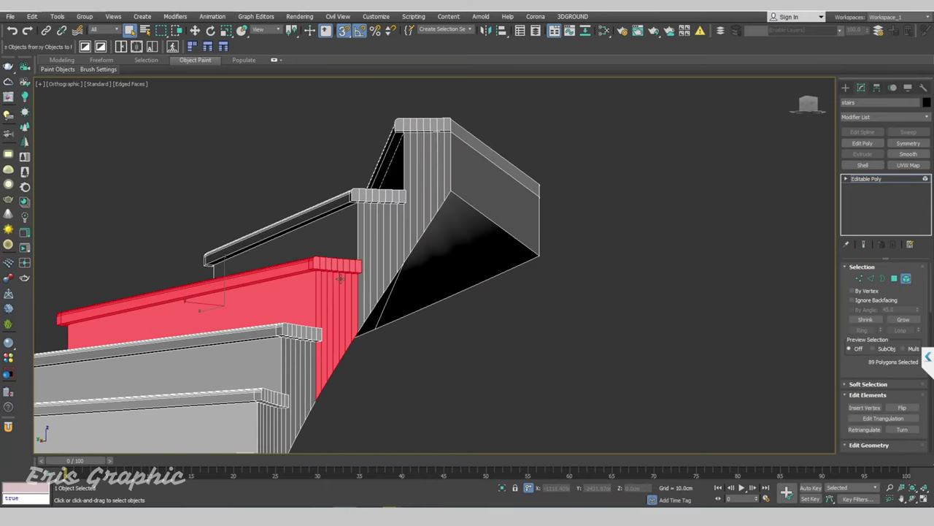
pyautogui.keyDown('alt'); pyautogui.moveTo(343, 279); pyautogui.dragTo(409, 272, button='middle'); pyautogui.keyUp('alt')
pyautogui.click(420, 264)
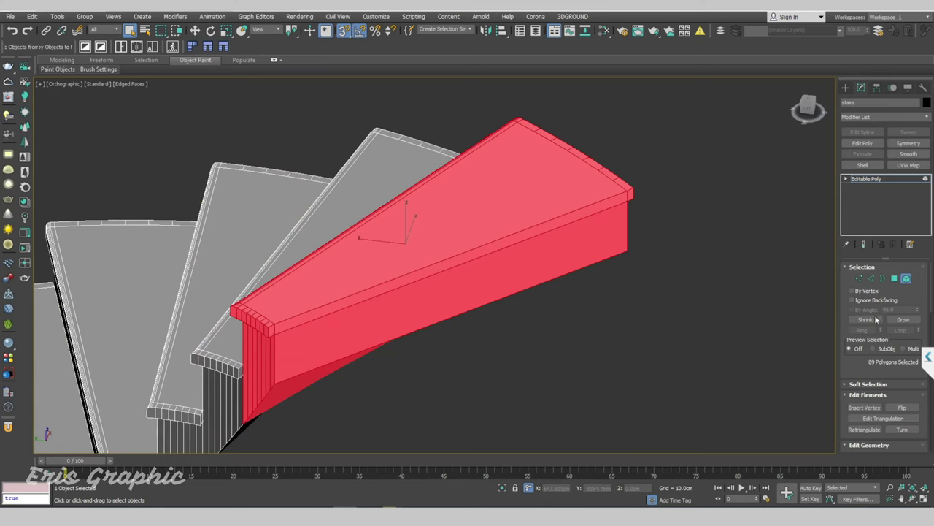
pyautogui.click(647, 230)
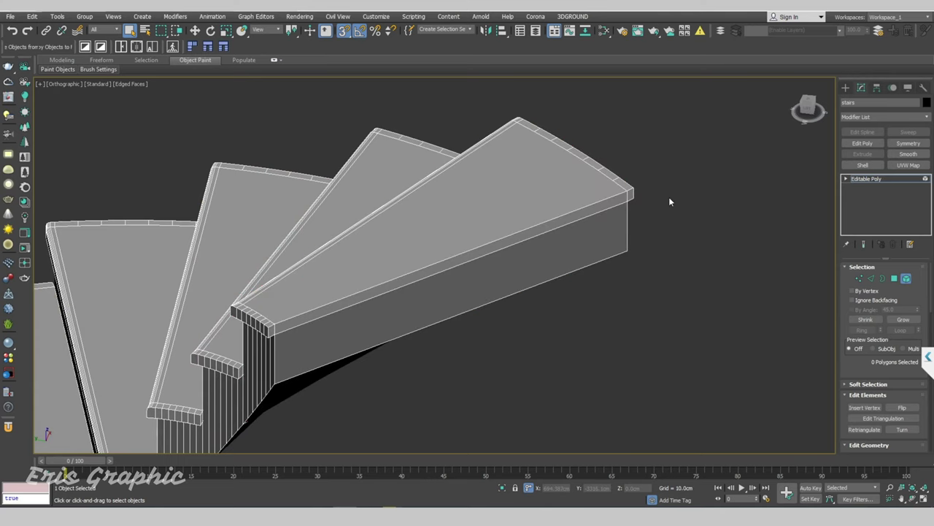
pyautogui.scroll(-5, 669, 196)
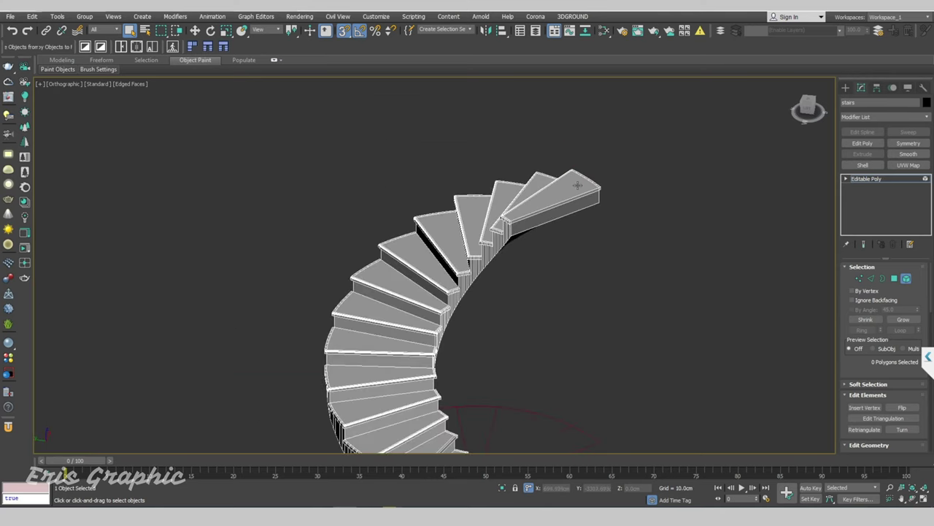
pyautogui.keyDown('alt'); pyautogui.moveTo(604, 223); pyautogui.dragTo(570, 178, button='middle'); pyautogui.keyUp('alt')
pyautogui.click(404, 242)
pyautogui.keyDown('alt'); pyautogui.moveTo(403, 243); pyautogui.dragTo(527, 234, button='middle'); pyautogui.keyUp('alt')
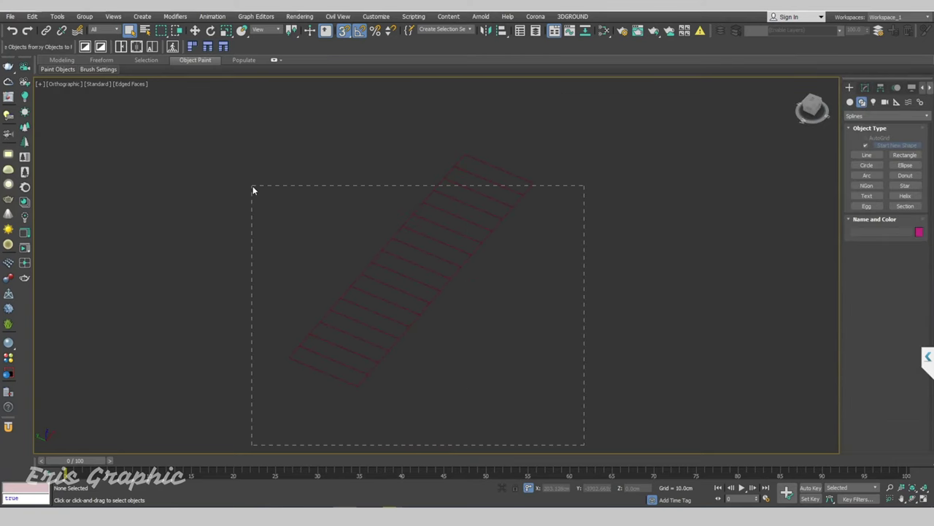
# Load the straight outlines into Create Stairs from their first step and enable the left handrail.
pyautogui.moveTo(252, 189); pyautogui.dragTo(253, 188)
pyautogui.click(225, 47)
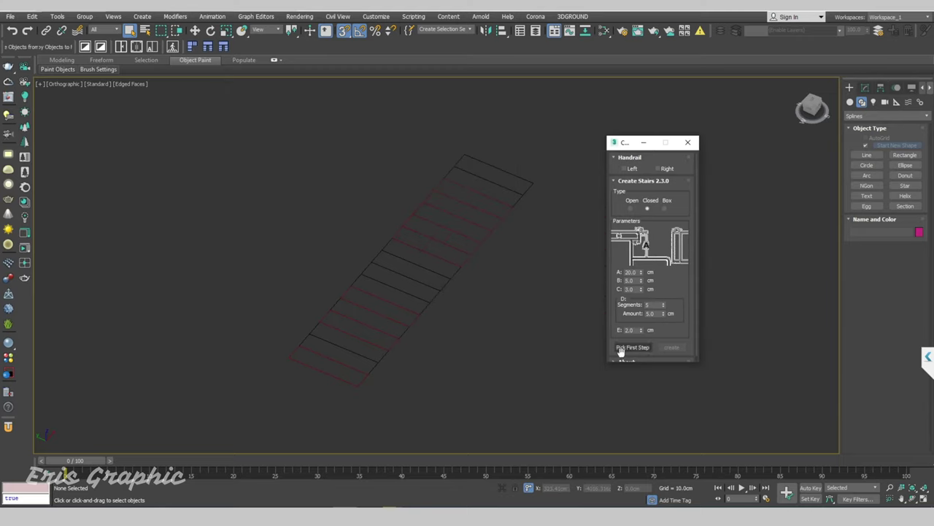
pyautogui.click(624, 348)
pyautogui.click(358, 380)
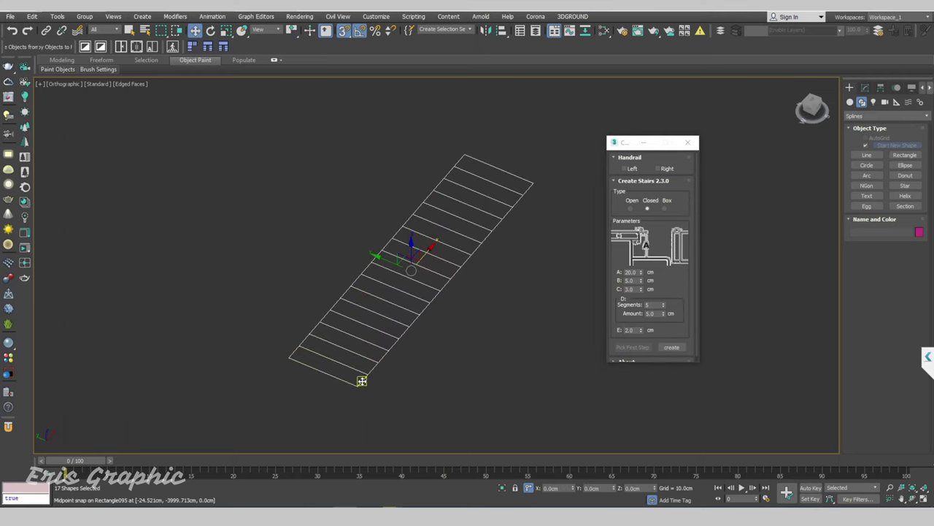
pyautogui.click(624, 168)
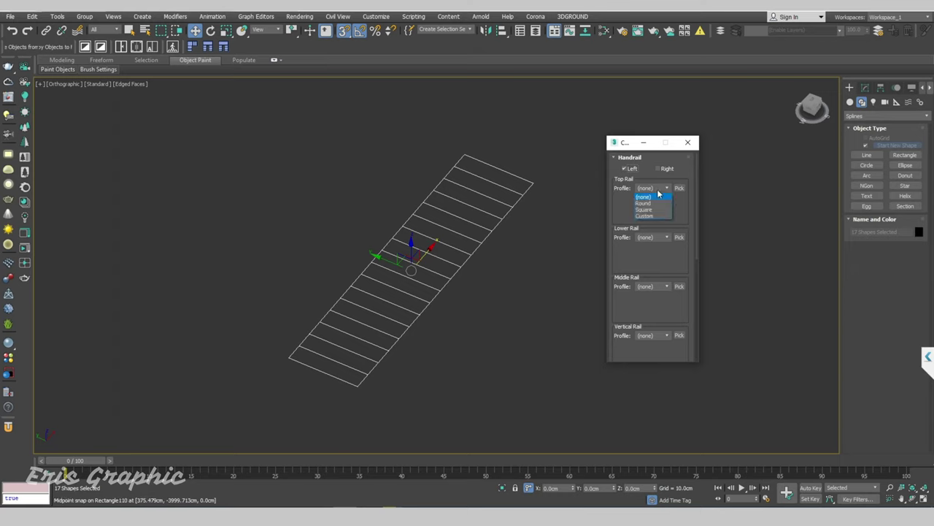
# Give the top, lower, middle and vertical rails all a Round profile.
pyautogui.click(655, 203)
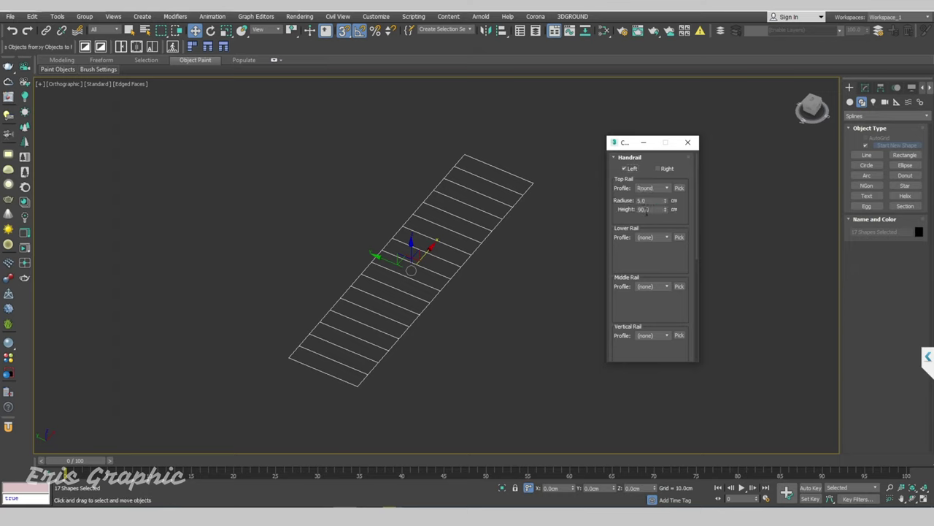
pyautogui.click(657, 239)
pyautogui.click(655, 253)
pyautogui.scroll(-2, 655, 226)
pyautogui.scroll(-2, 657, 219)
pyautogui.click(654, 218)
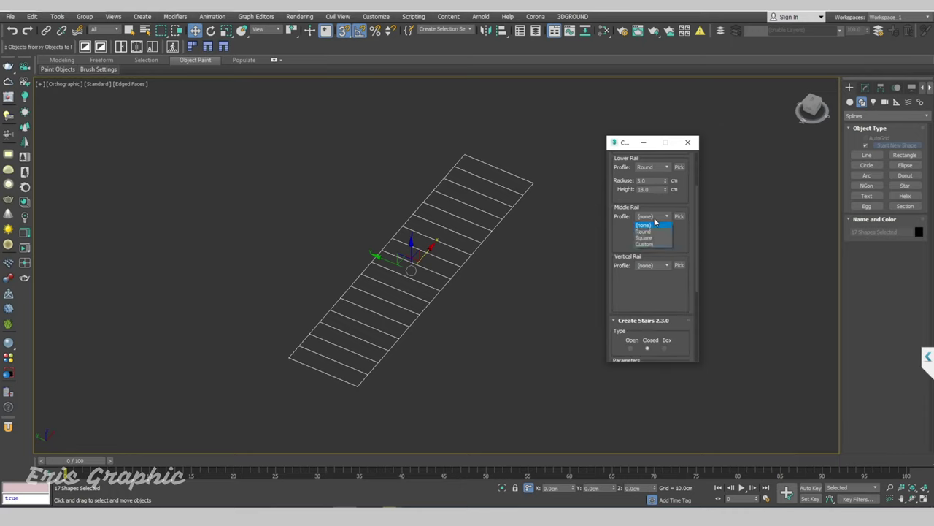
pyautogui.click(649, 229)
pyautogui.click(651, 267)
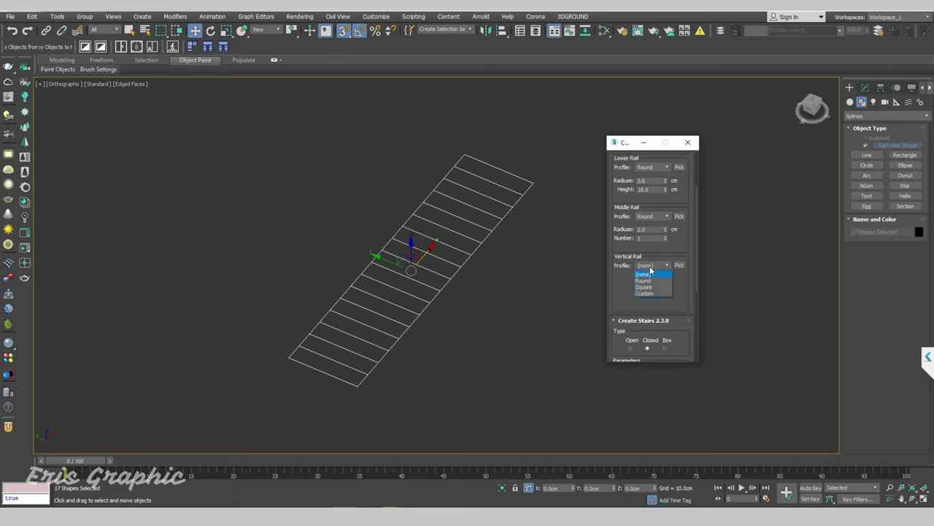
pyautogui.click(642, 282)
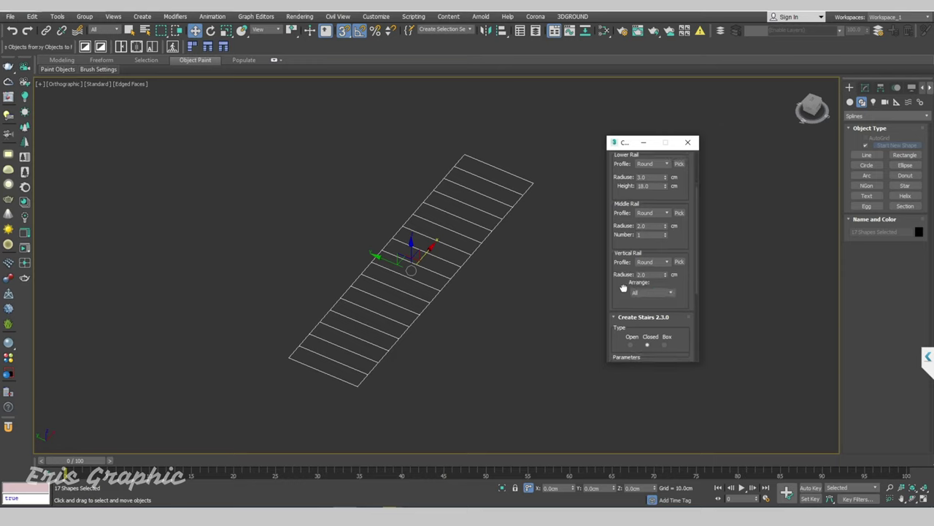
# Set the vertical rail arrangement to dashed.
pyautogui.scroll(-2, 652, 263)
pyautogui.click(653, 260)
pyautogui.click(653, 260)
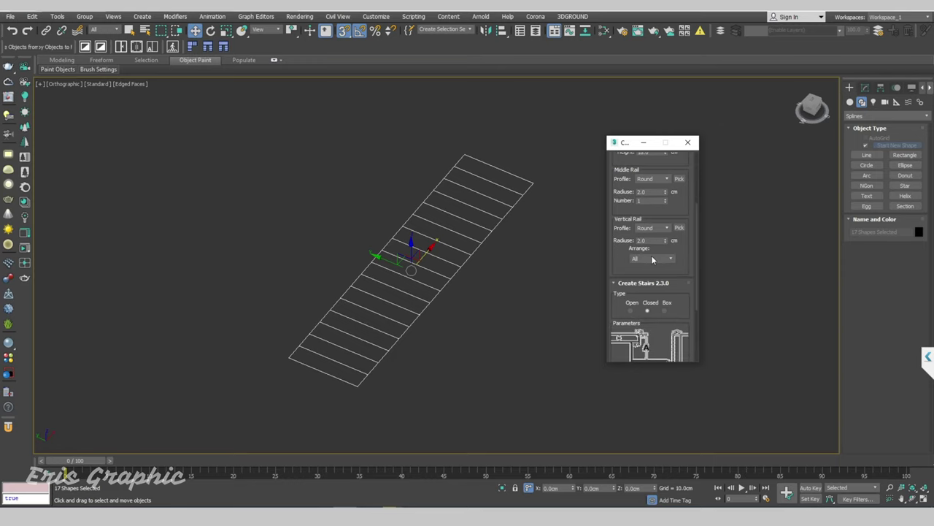
pyautogui.moveTo(620, 260)
pyautogui.mouseDown()
pyautogui.moveTo(622, 228)
pyautogui.moveTo(621, 250)
pyautogui.moveTo(615, 231)
pyautogui.mouseUp()
pyautogui.click(653, 270)
pyautogui.click(662, 295)
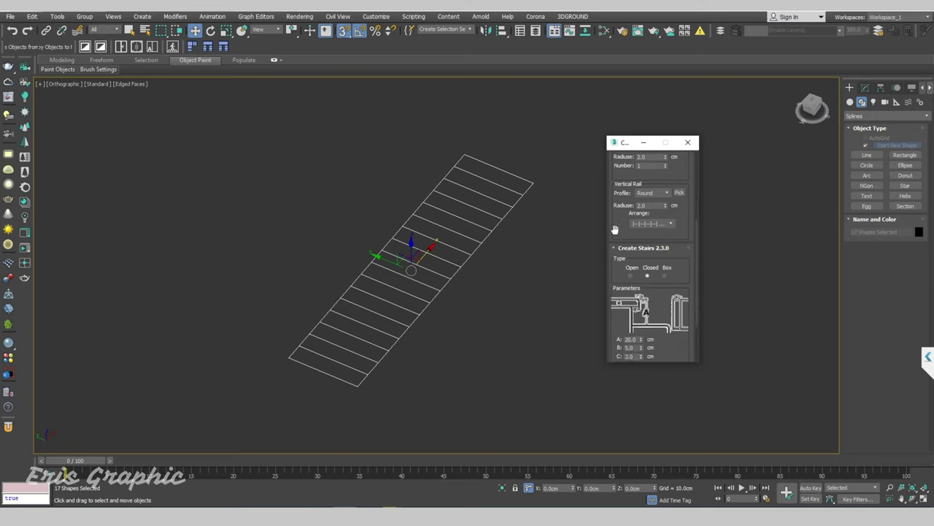
pyautogui.click(672, 224)
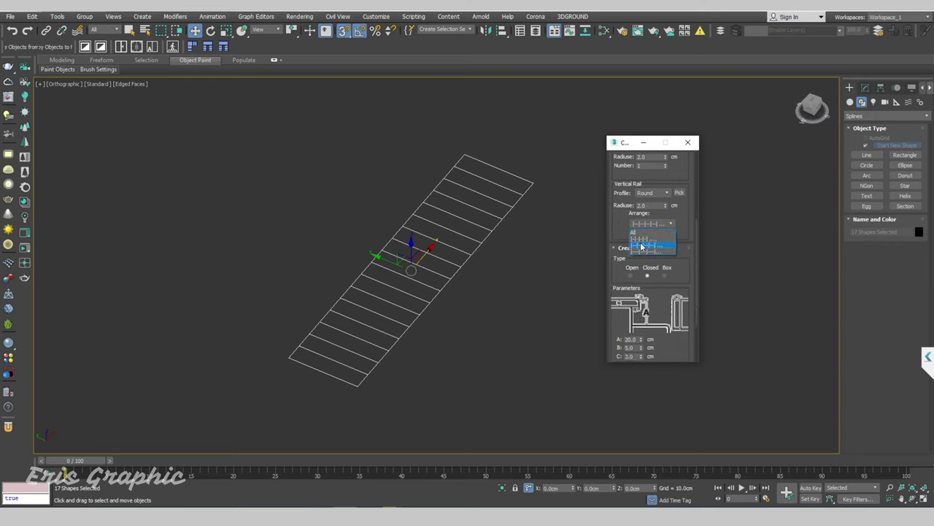
pyautogui.click(641, 247)
pyautogui.moveTo(619, 276); pyautogui.dragTo(622, 214)
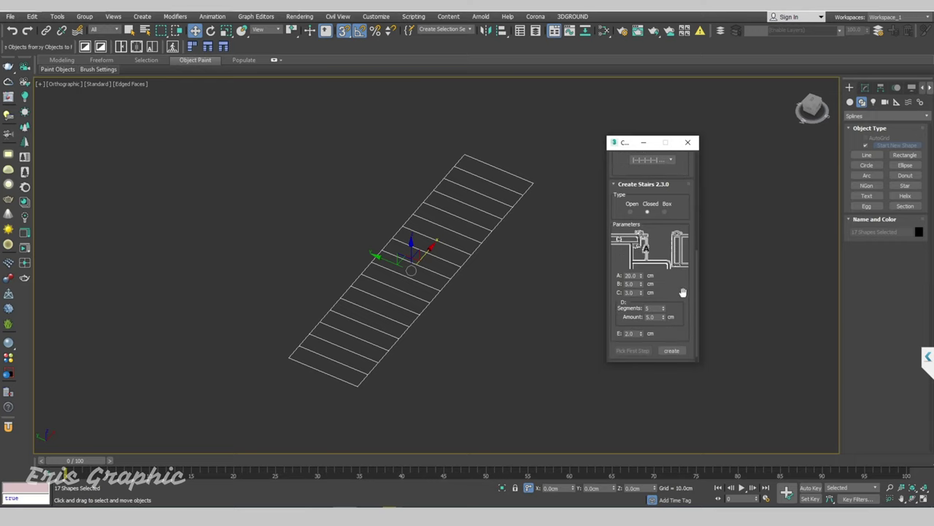
pyautogui.moveTo(683, 292); pyautogui.dragTo(643, 268)
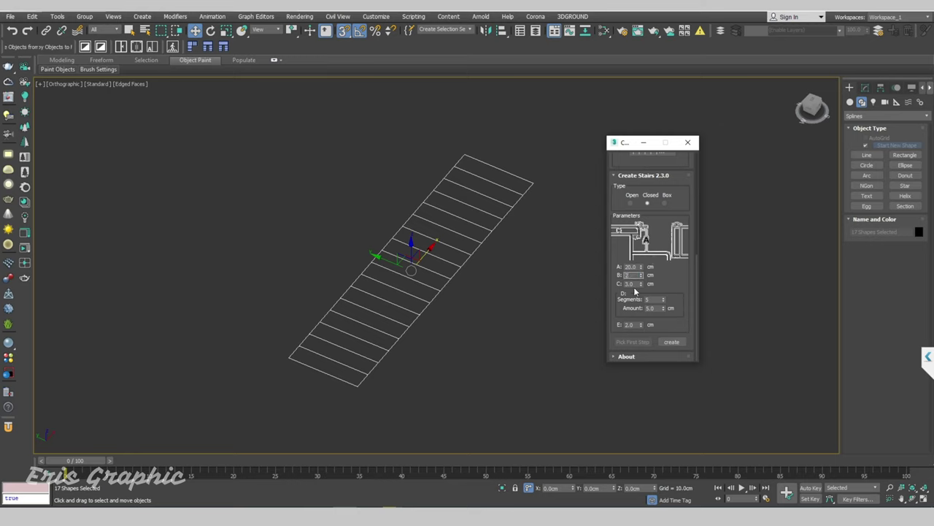
# Set B and C to 2.0 and Amount to 1.0, then build the stair.
pyautogui.press('Tab')
pyautogui.write('2')
pyautogui.press('Tab')
pyautogui.press('Tab')
pyautogui.write('1')
pyautogui.press('Tab')
pyautogui.click(678, 343)
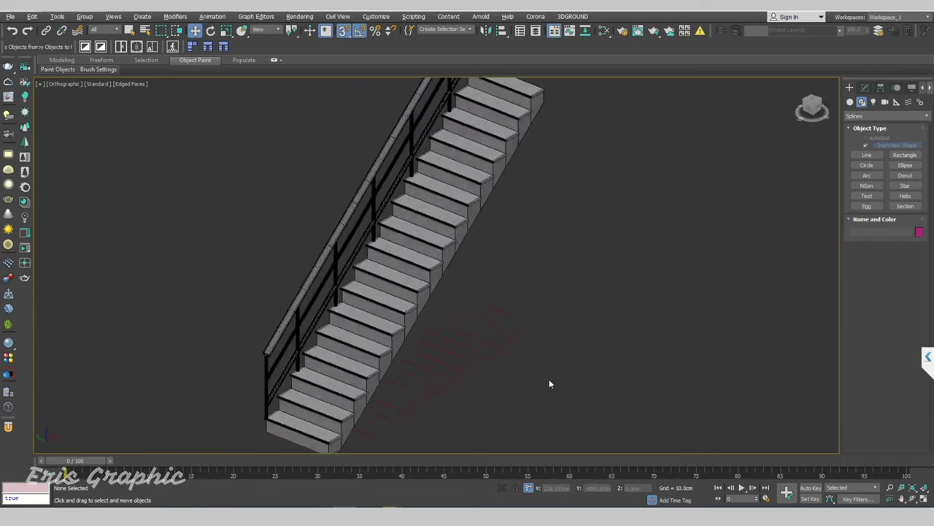
# Move the handrailed stair away from the outlines and box-select the 17 tread rectangles.
pyautogui.moveTo(539, 283); pyautogui.dragTo(551, 446, button='middle')
pyautogui.click(551, 442)
pyautogui.scroll(3, 517, 125)
pyautogui.click(570, 191)
pyautogui.scroll(-5, 434, 158)
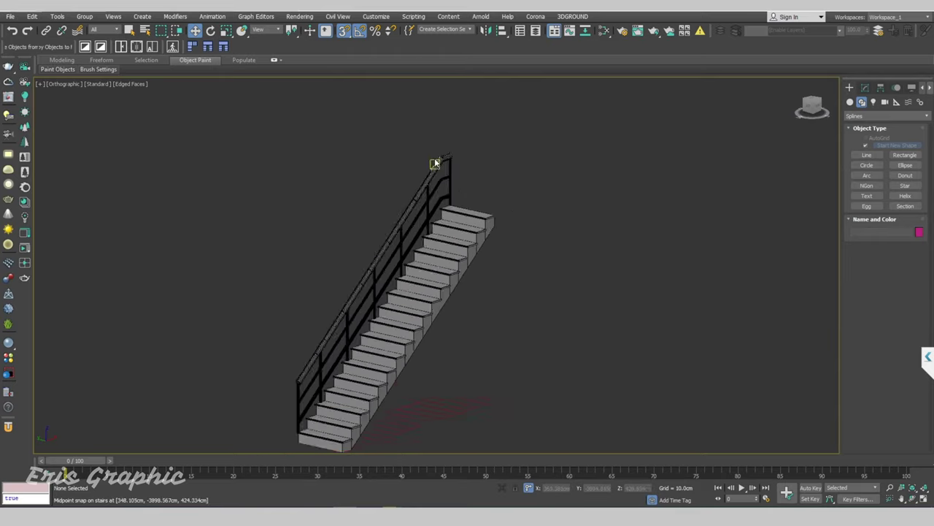
pyautogui.scroll(-3, 511, 224)
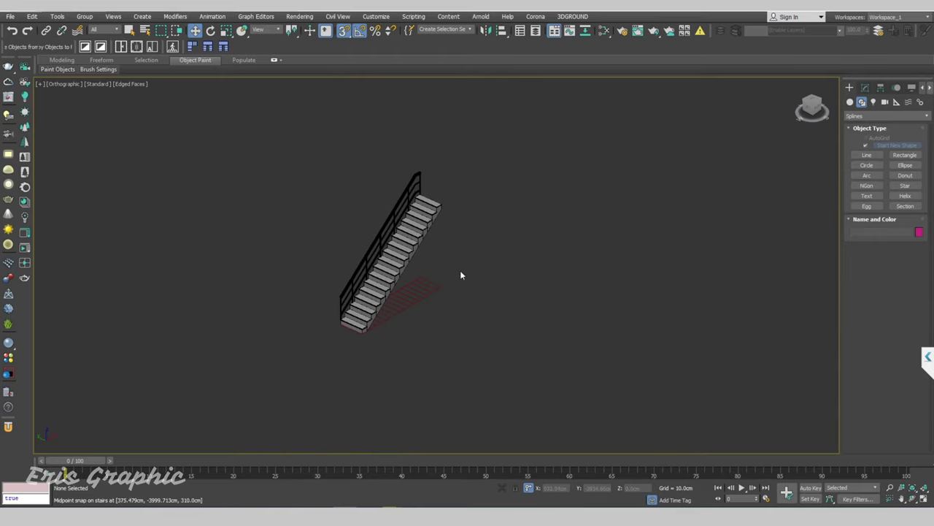
pyautogui.moveTo(328, 319); pyautogui.dragTo(189, 240)
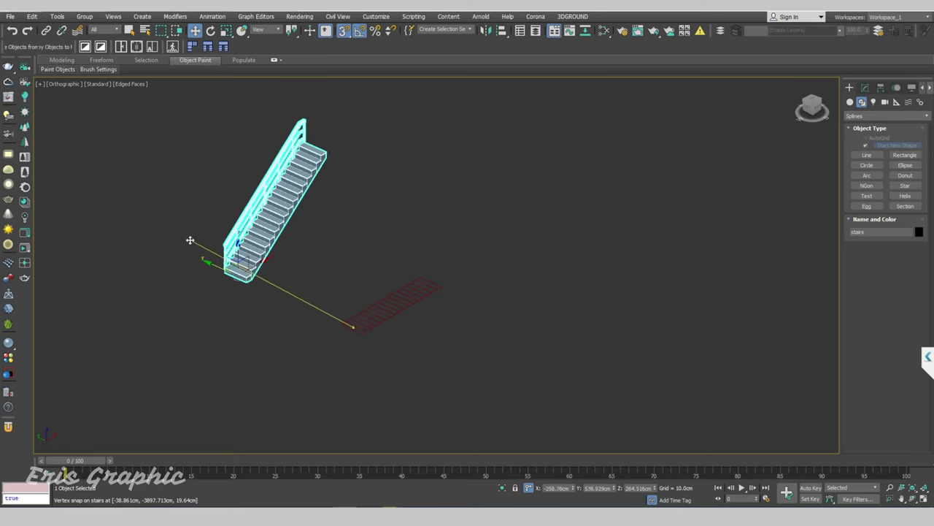
pyautogui.moveTo(313, 240); pyautogui.dragTo(533, 365)
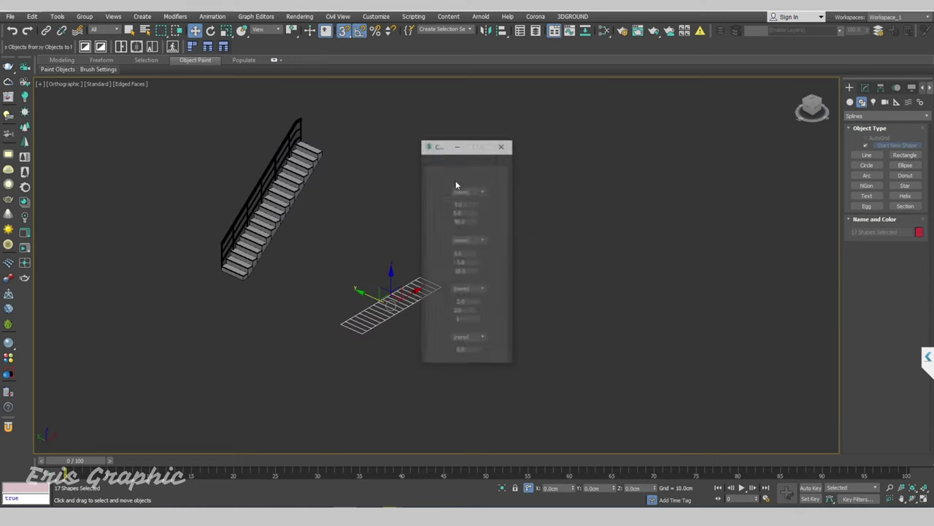
# Enable the right handrail too and give top, lower, middle and vertical rails Round profiles.
pyautogui.moveTo(442, 146); pyautogui.dragTo(602, 154)
pyautogui.click(601, 166)
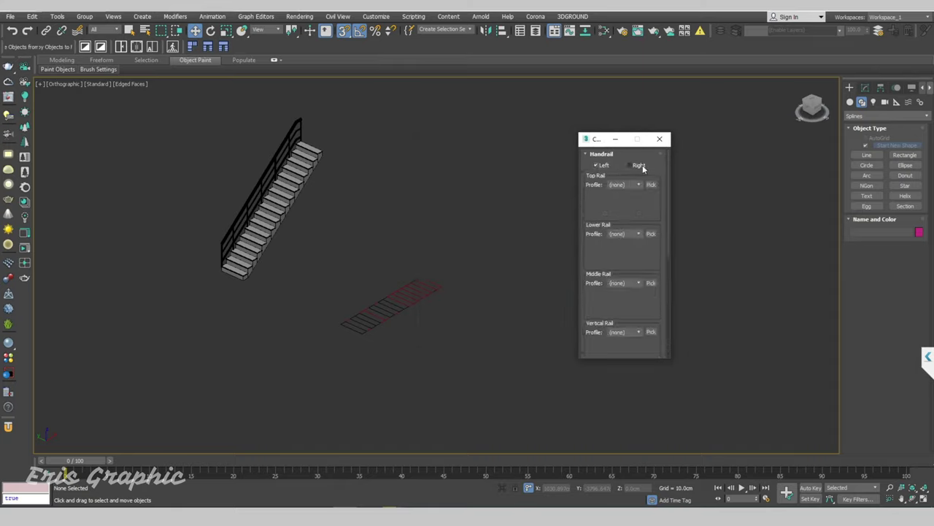
pyautogui.click(638, 185)
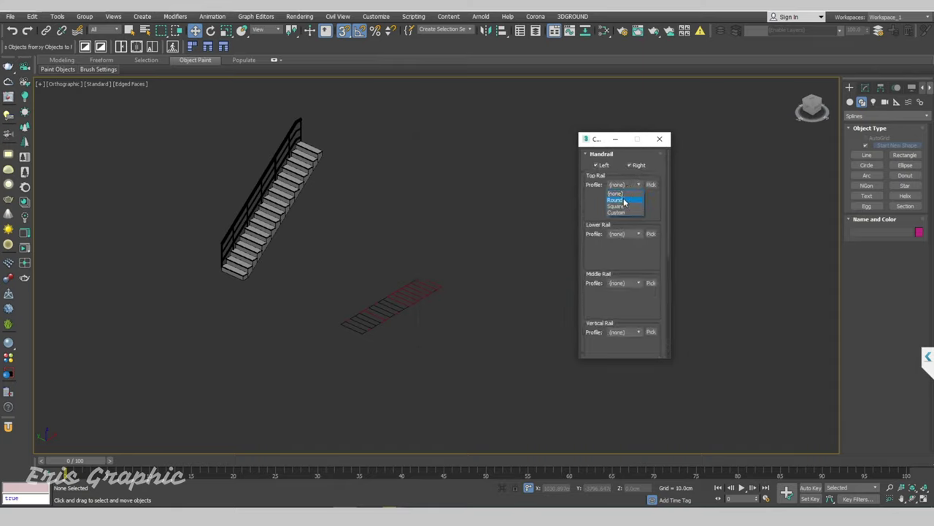
pyautogui.click(619, 202)
pyautogui.click(629, 234)
pyautogui.click(621, 244)
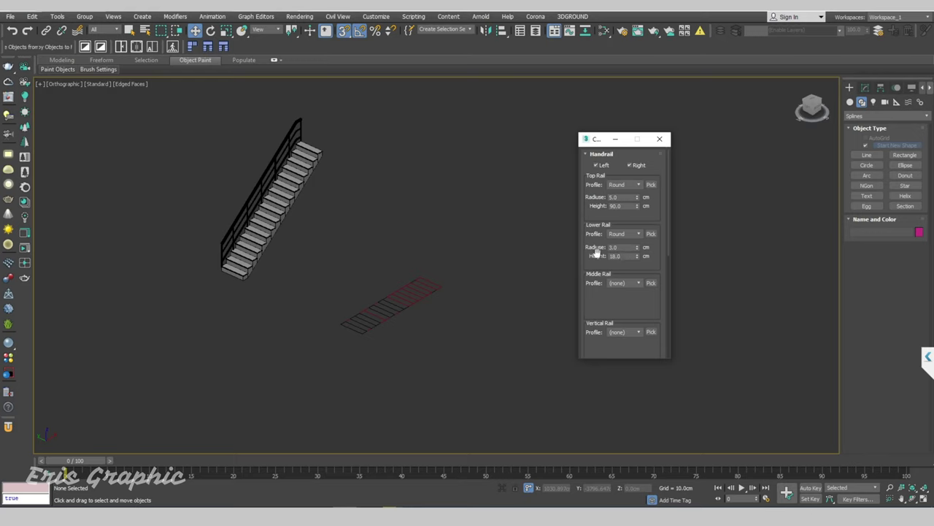
pyautogui.click(619, 287)
pyautogui.click(617, 296)
pyautogui.scroll(-2, 599, 263)
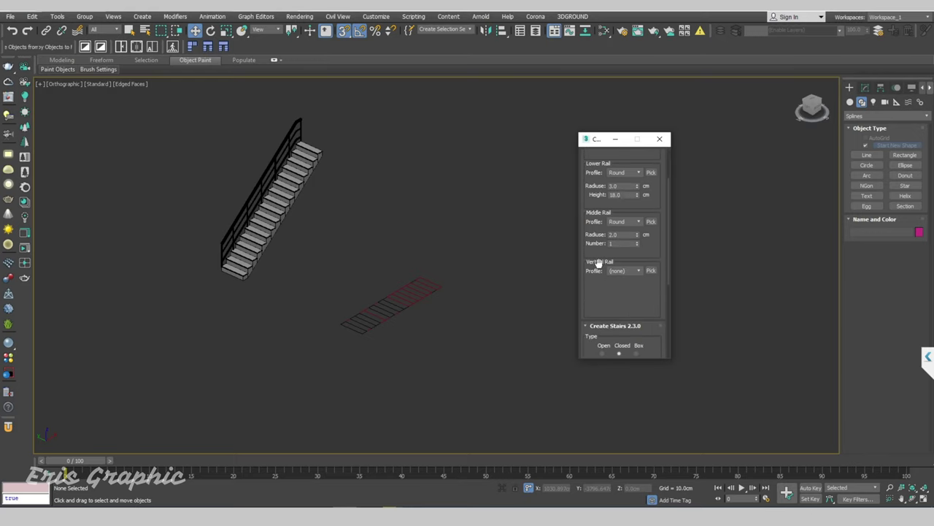
pyautogui.click(625, 288)
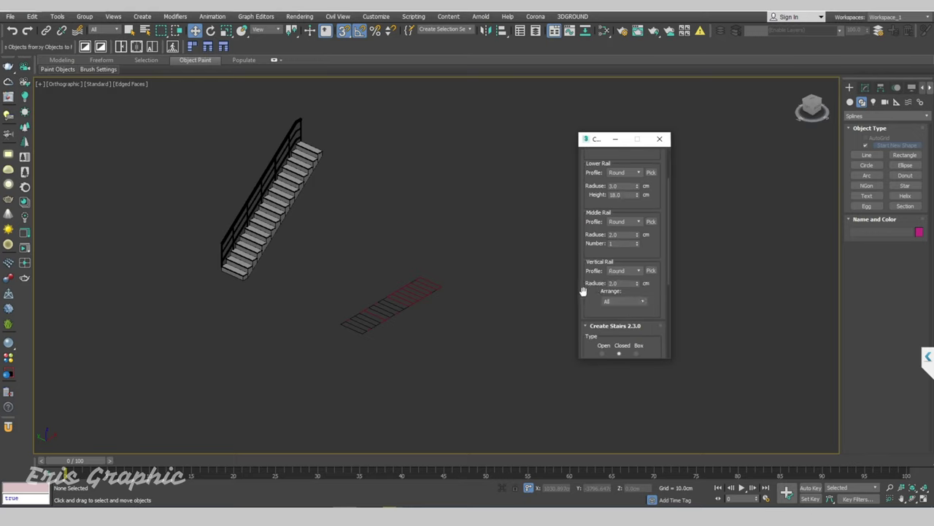
pyautogui.click(633, 301)
pyautogui.click(629, 324)
pyautogui.moveTo(629, 292); pyautogui.dragTo(637, 138)
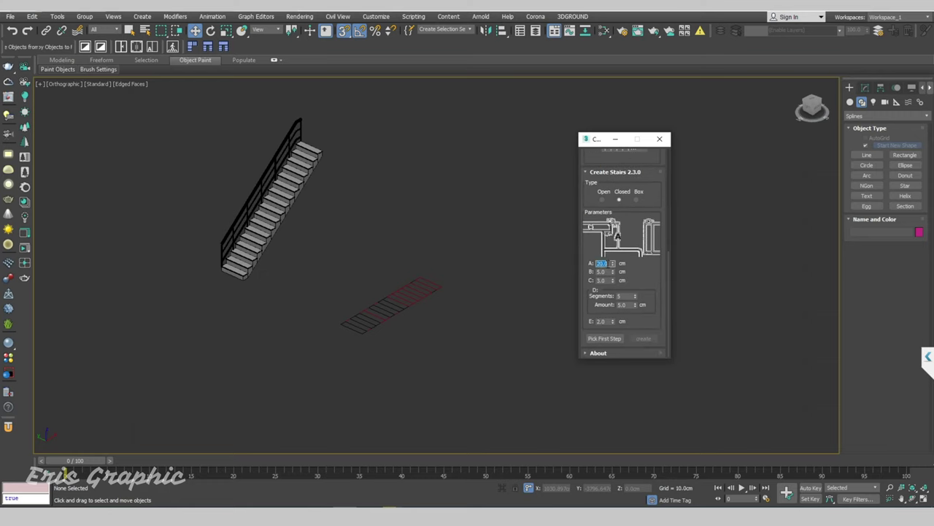
# Set B and C to 2.0 and Amount 1.0, pick the lowest step, and build the two-railed stair.
pyautogui.press('Tab')
pyautogui.write('2')
pyautogui.press('Tab')
pyautogui.write('2')
pyautogui.press('Tab')
pyautogui.press('Tab')
pyautogui.write('1')
pyautogui.press('Tab')
pyautogui.click(606, 340)
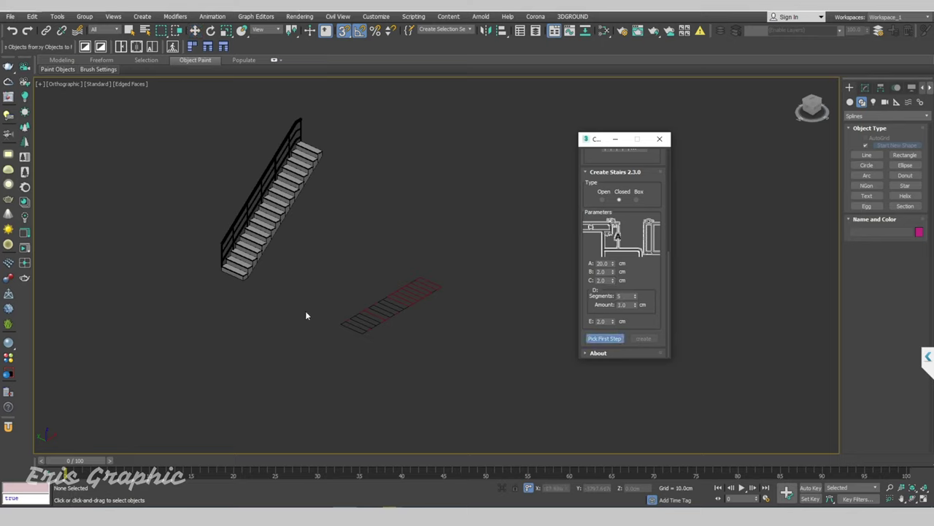
pyautogui.scroll(5, 374, 343)
pyautogui.click(343, 309)
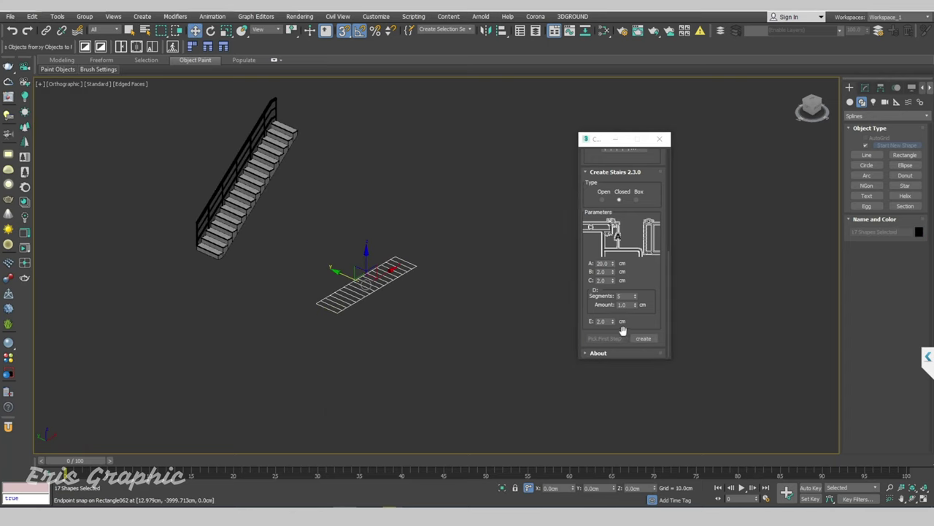
pyautogui.click(643, 340)
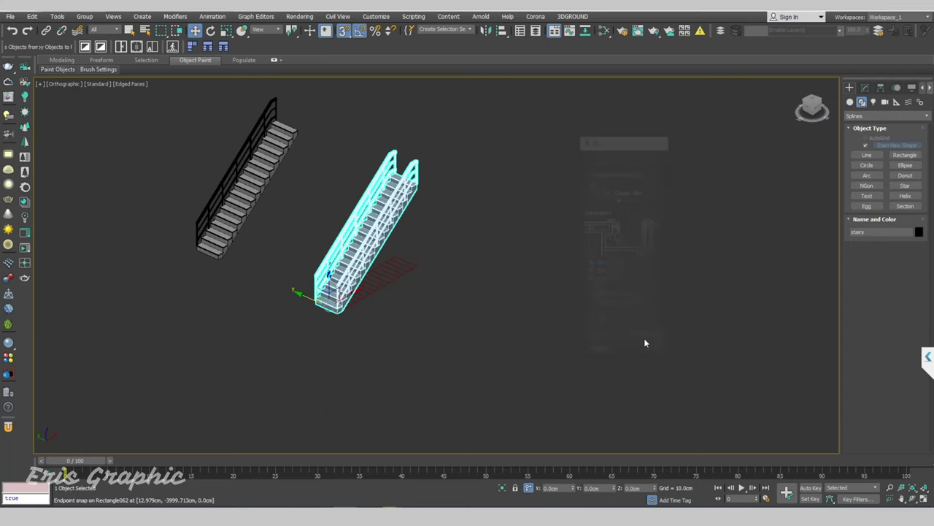
# Zoom to frame both staircases, drag-select them, and open the Edged Faces shading menu.
pyautogui.scroll(2, 470, 289)
pyautogui.scroll(1, 478, 287)
pyautogui.scroll(1, 528, 271)
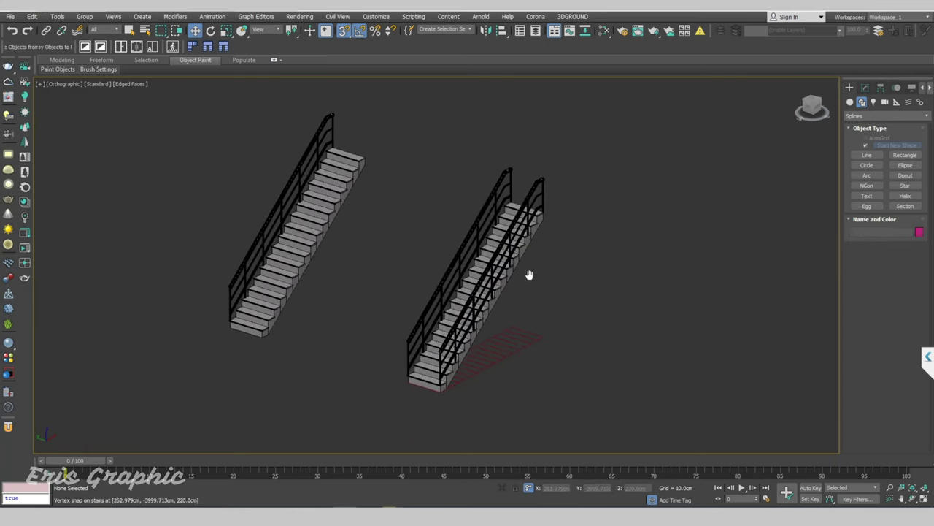
pyautogui.scroll(1, 597, 284)
pyautogui.moveTo(596, 284); pyautogui.dragTo(609, 320, button='middle')
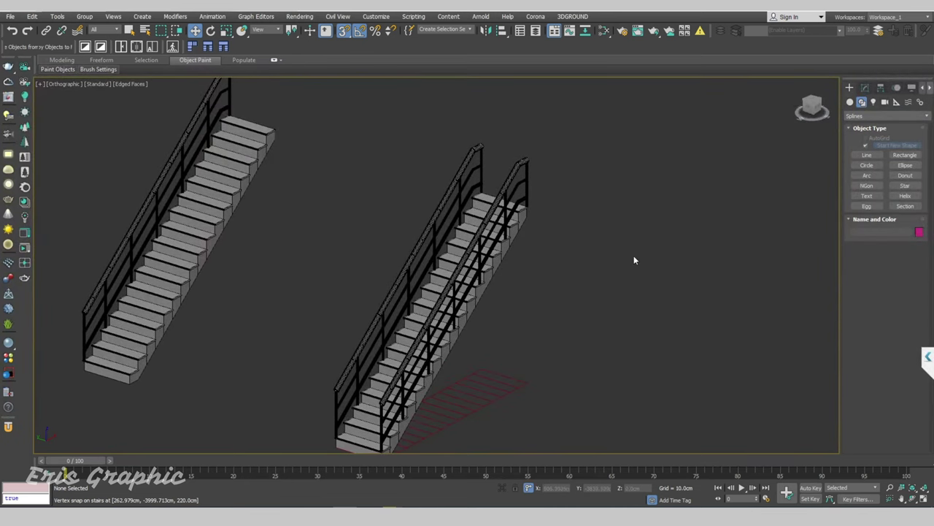
pyautogui.moveTo(636, 260); pyautogui.dragTo(188, 97)
pyautogui.click(127, 85)
pyautogui.click(127, 84)
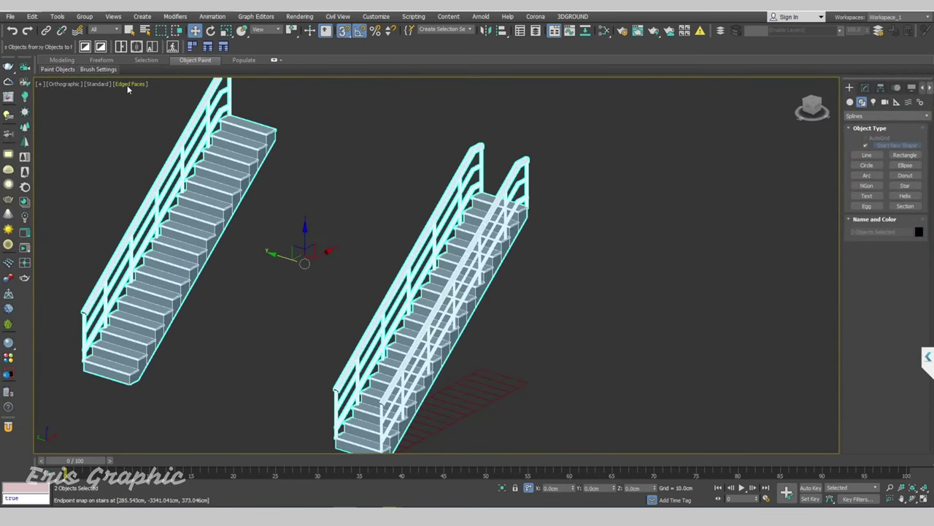
pyautogui.click(130, 85)
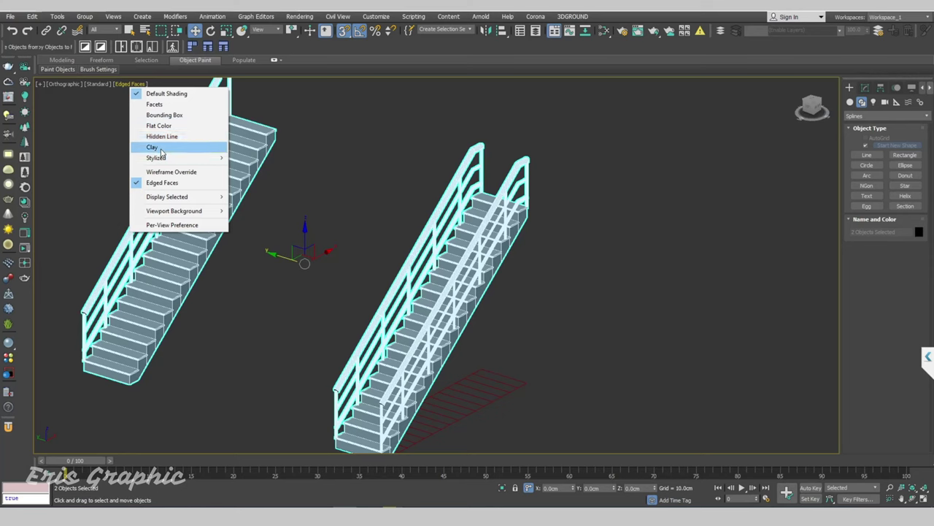
# Switch the viewport to Clay shading, deselect both handrailed straight stairs, and frame them in view.
pyautogui.click(177, 150)
pyautogui.click(342, 161)
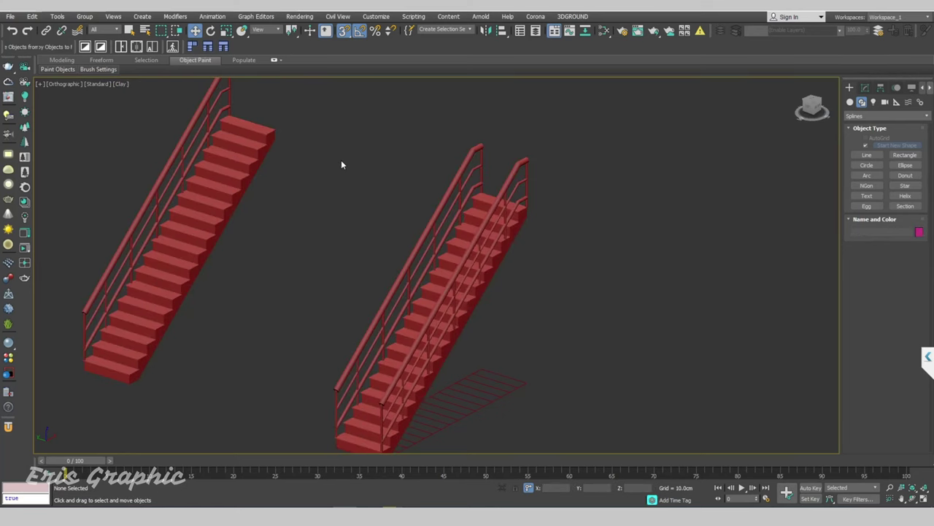
pyautogui.scroll(-2, 341, 160)
pyautogui.scroll(-2, 407, 190)
pyautogui.scroll(-1, 424, 210)
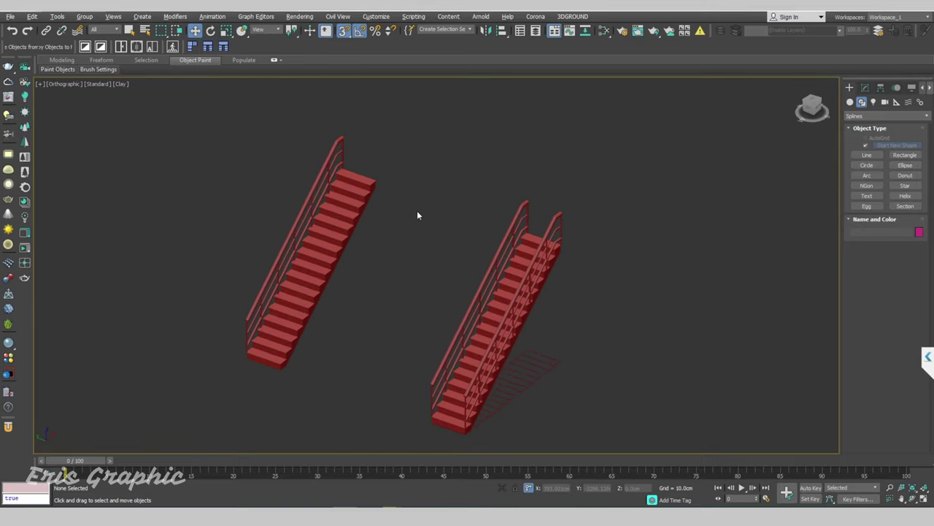
pyautogui.moveTo(417, 217); pyautogui.dragTo(393, 199, button='middle')
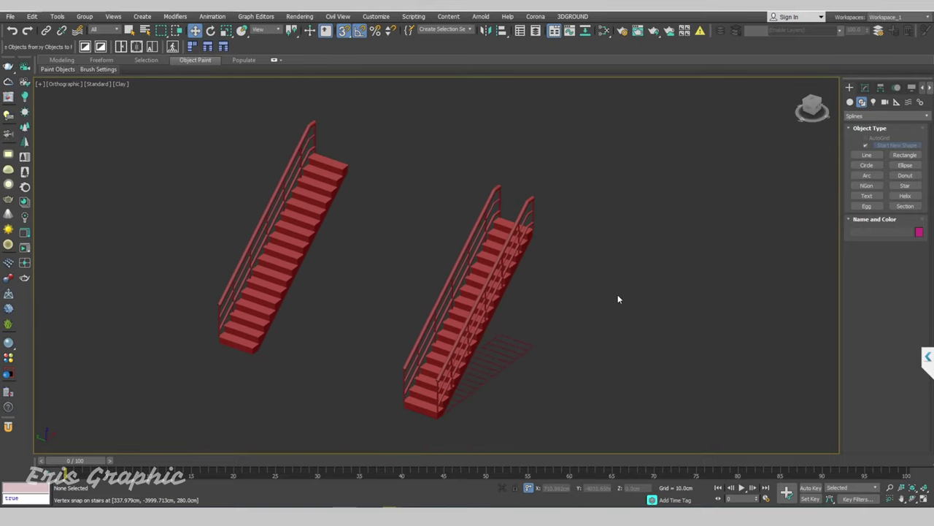